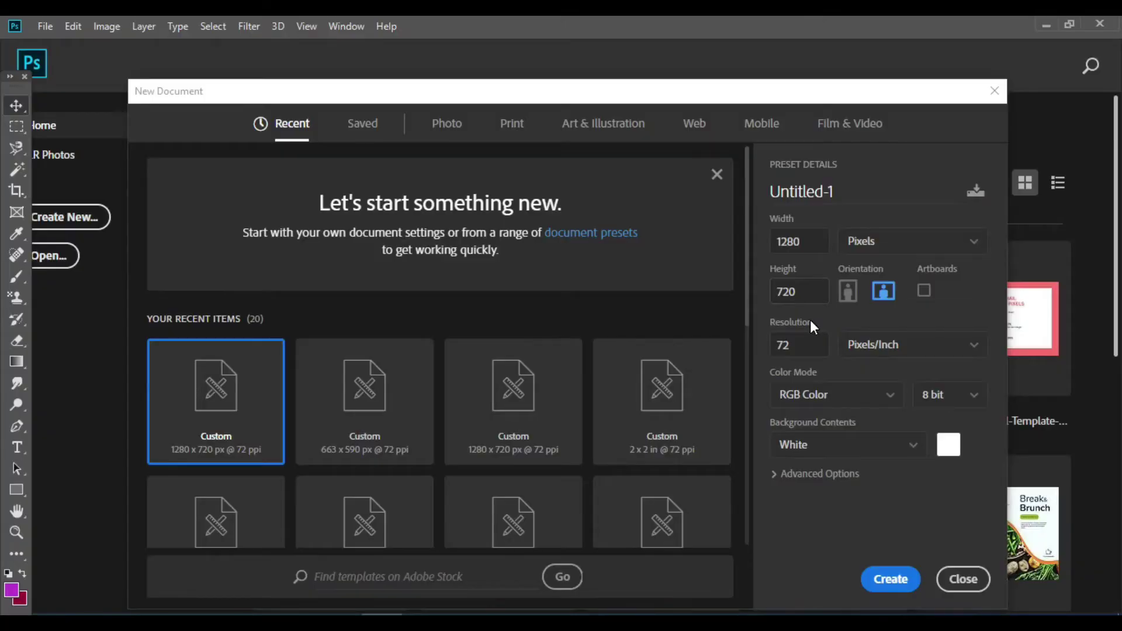
Step: Create a blank white 1280 × 720 px document at 72 ppi in RGB Color
click(889, 397)
click(841, 482)
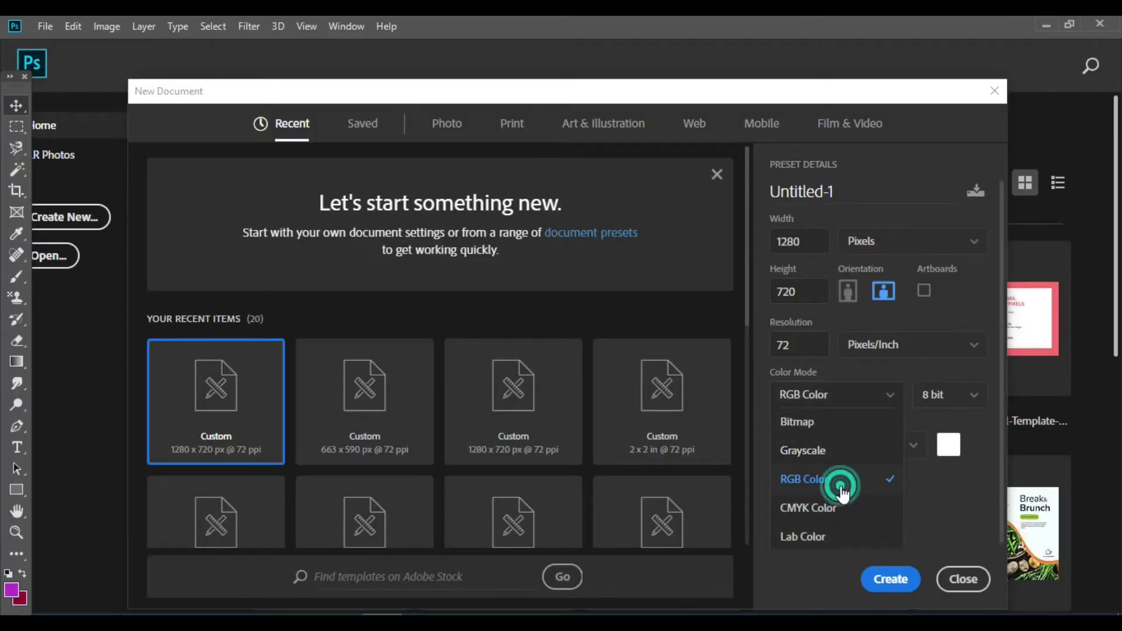
click(896, 581)
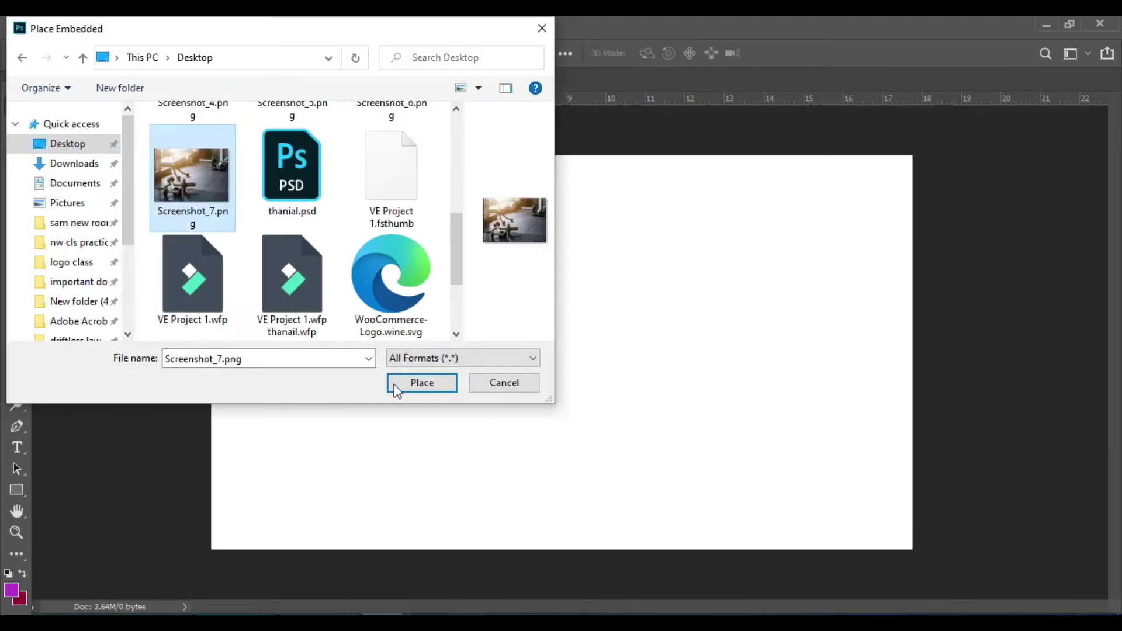
Step: Place Screenshot_7.png and scale it to about 283% so it fills the canvas
click(420, 383)
mouse_move(418, 258)
mouse_down()
mouse_move(178, 249)
mouse_move(228, 317)
mouse_up()
drag(664, 484, 923, 548)
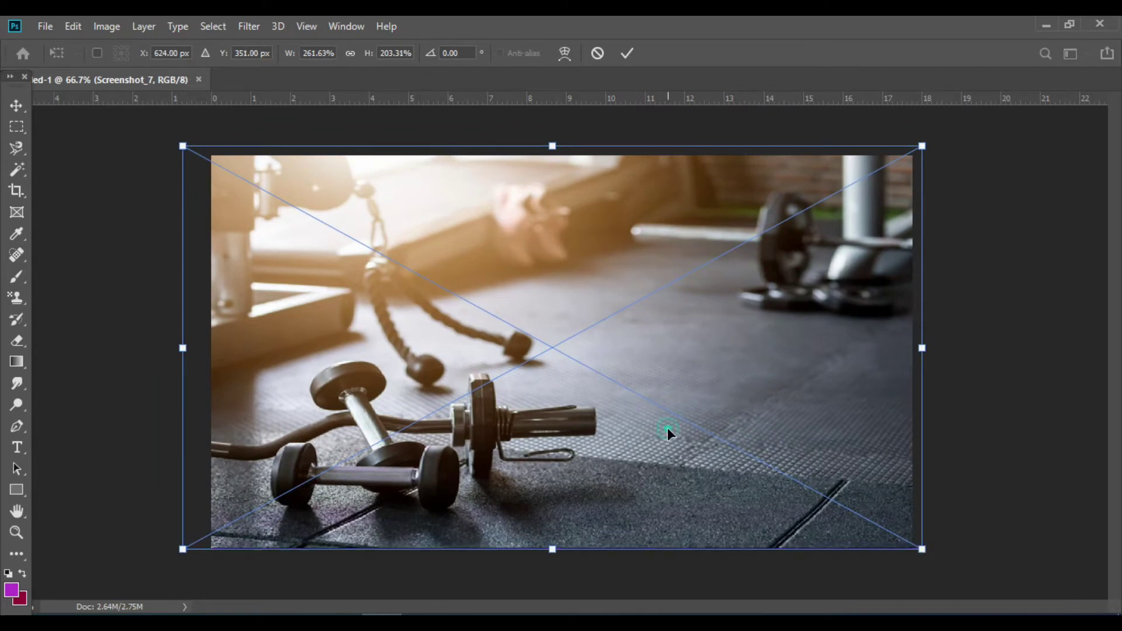
drag(668, 427, 637, 436)
drag(897, 360, 917, 355)
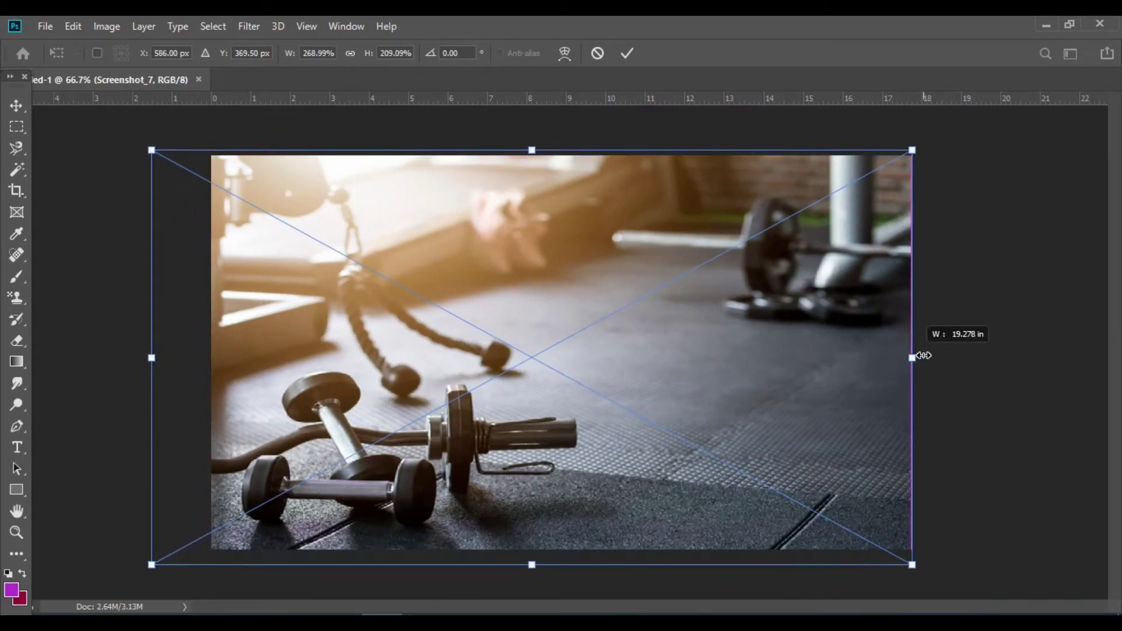
drag(707, 416, 681, 413)
drag(879, 145, 919, 124)
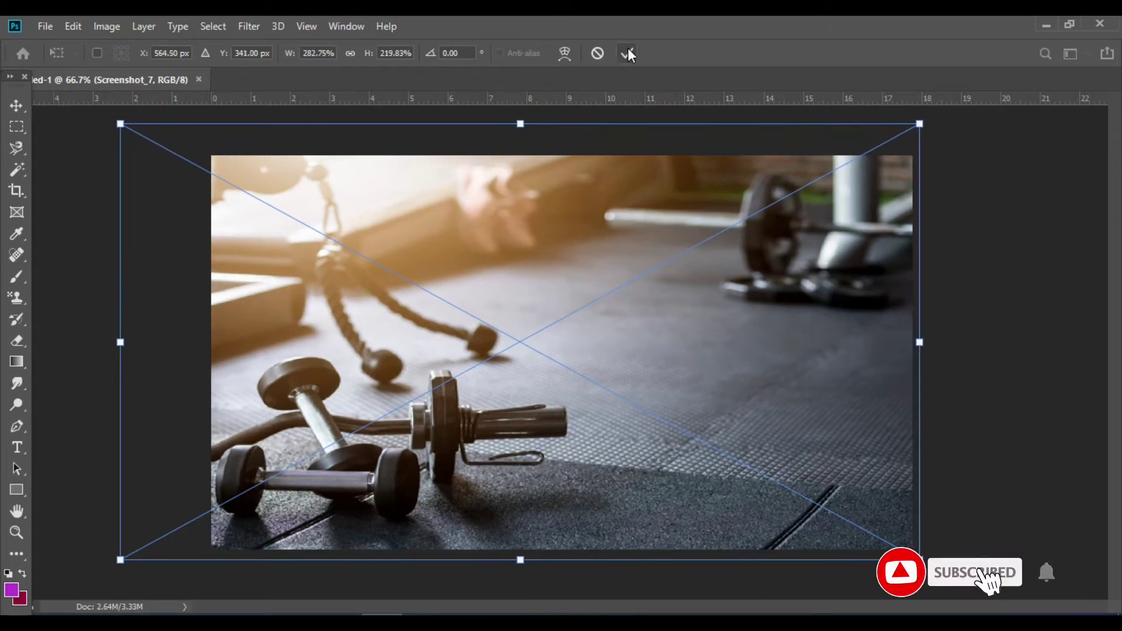
click(628, 52)
Step: Place the dumbbell man cutout PNG as an embedded image, after dismissing a Bridge error
click(45, 26)
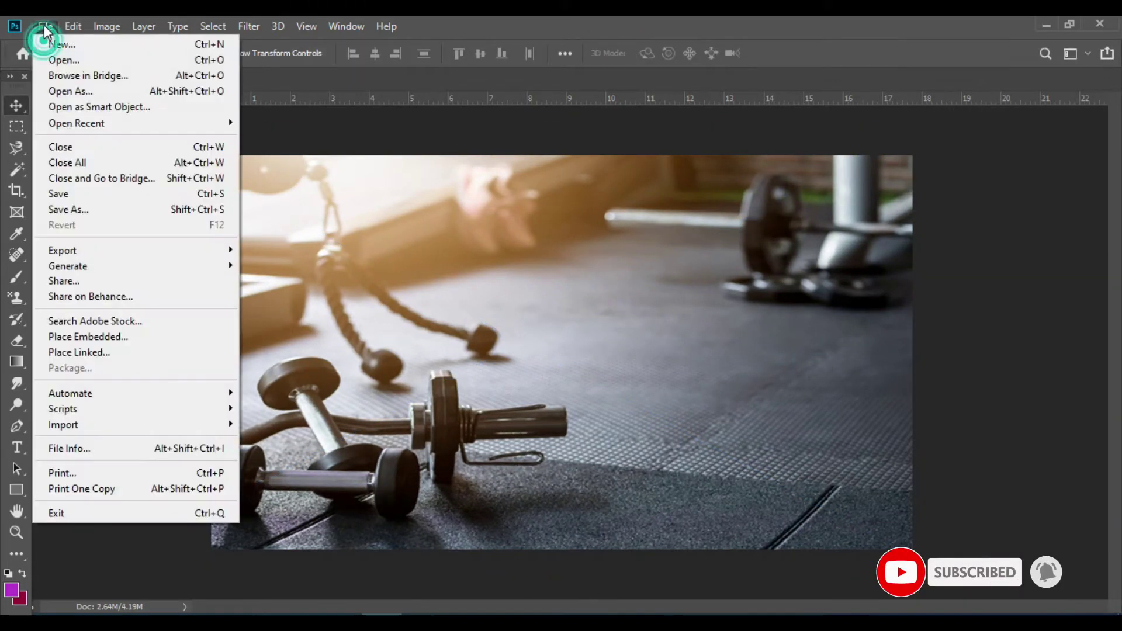
click(68, 71)
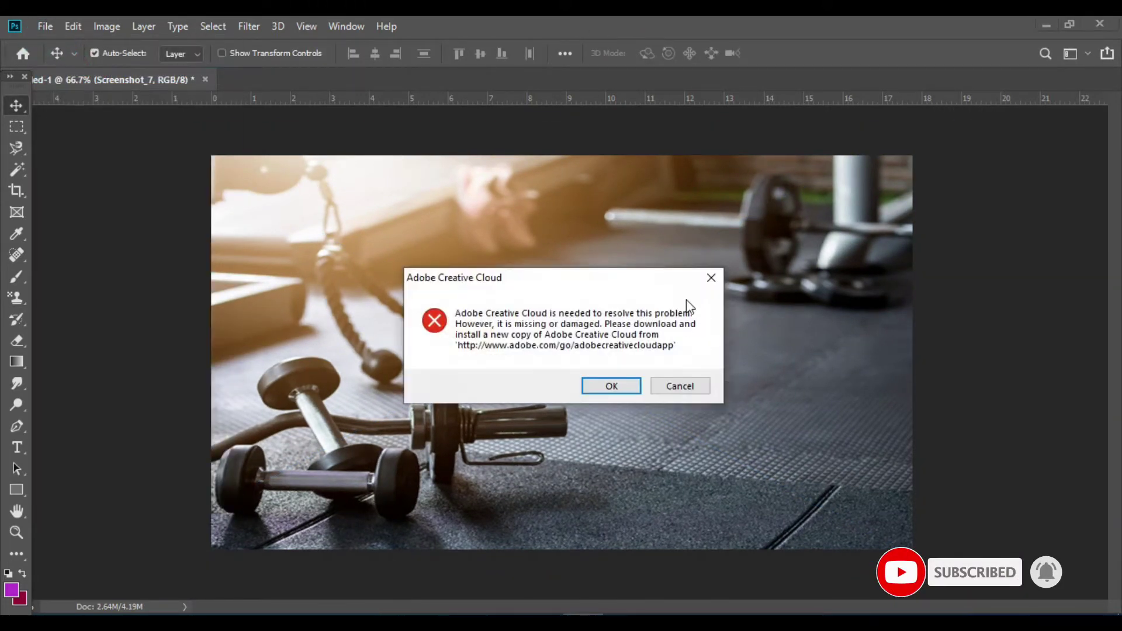
click(714, 276)
click(46, 28)
click(63, 60)
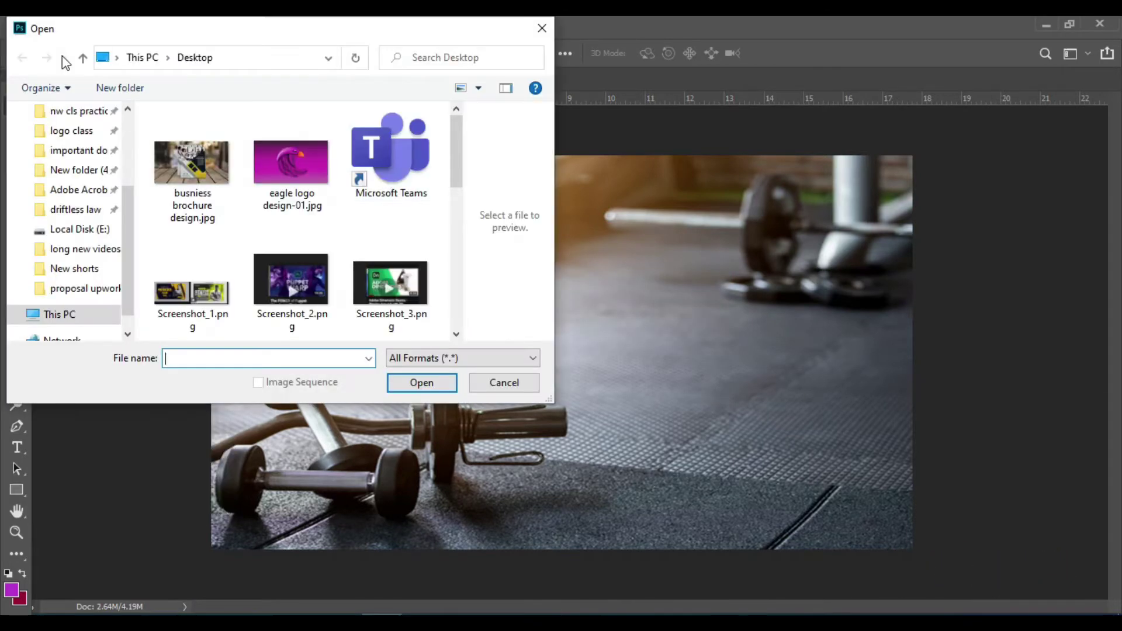
scroll(76, 175, up, 3)
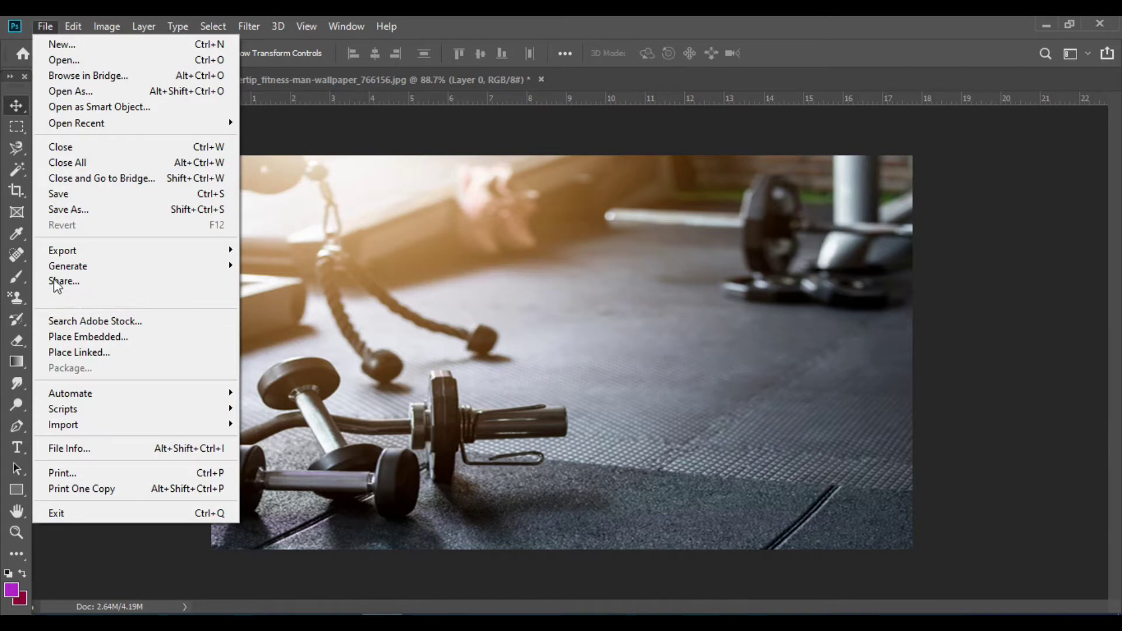
click(88, 336)
click(304, 175)
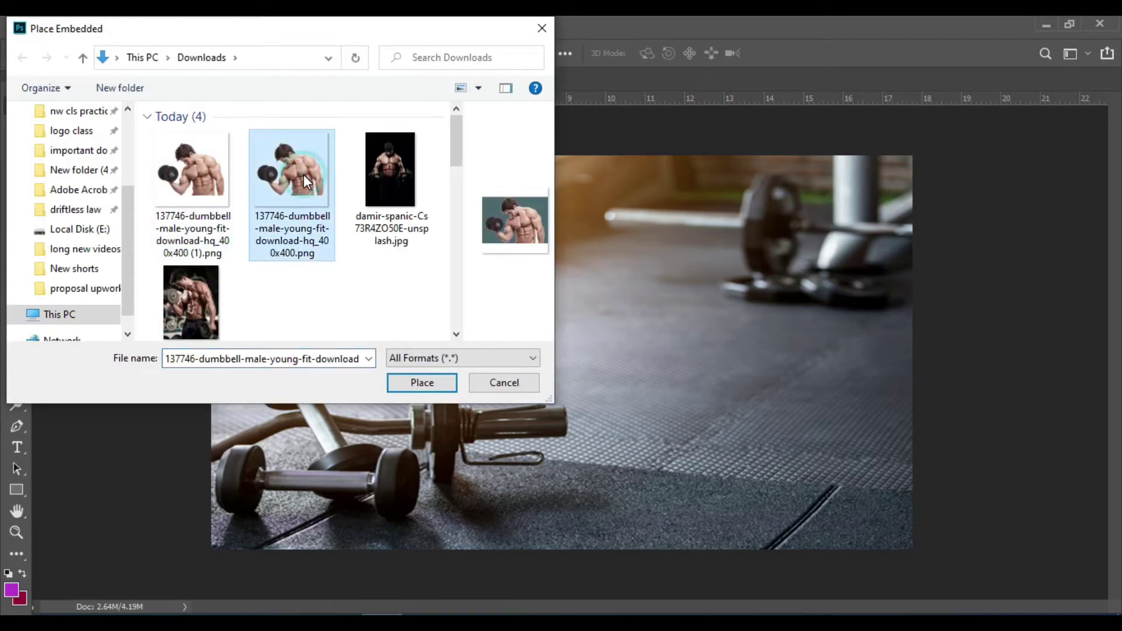
click(429, 385)
Step: Scale the man cutout to roughly 231% and position him on the right
mouse_move(601, 474)
mouse_down()
mouse_move(652, 420)
mouse_move(645, 450)
mouse_up()
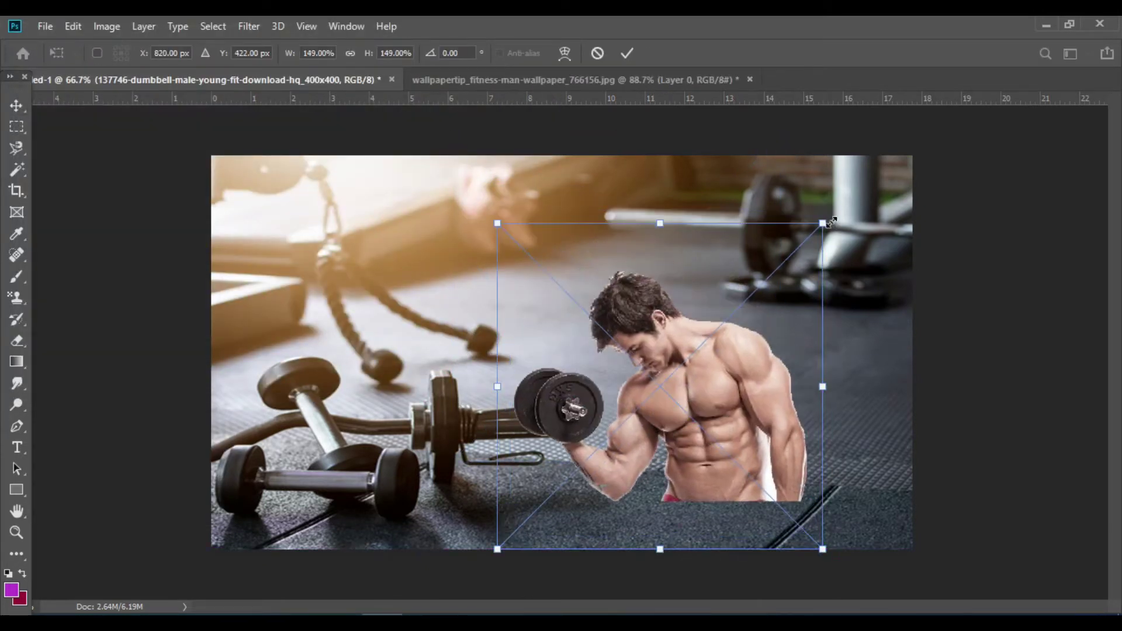
drag(826, 220, 939, 113)
drag(769, 341, 705, 416)
drag(873, 183, 936, 114)
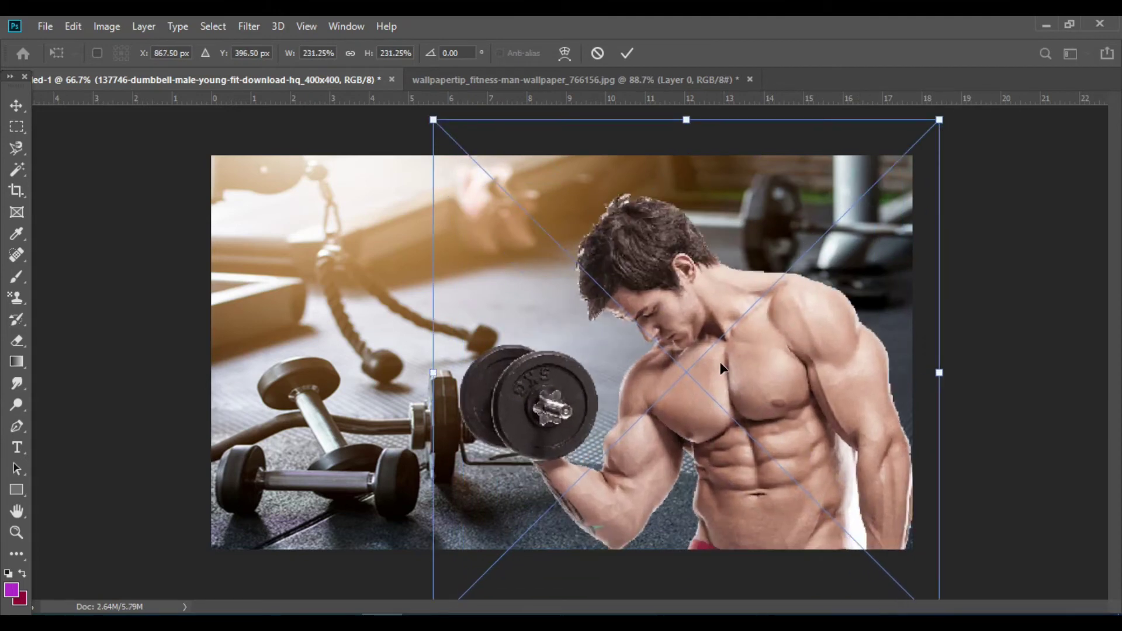
mouse_move(721, 362)
mouse_down()
mouse_move(712, 348)
mouse_move(707, 379)
mouse_move(710, 344)
mouse_up()
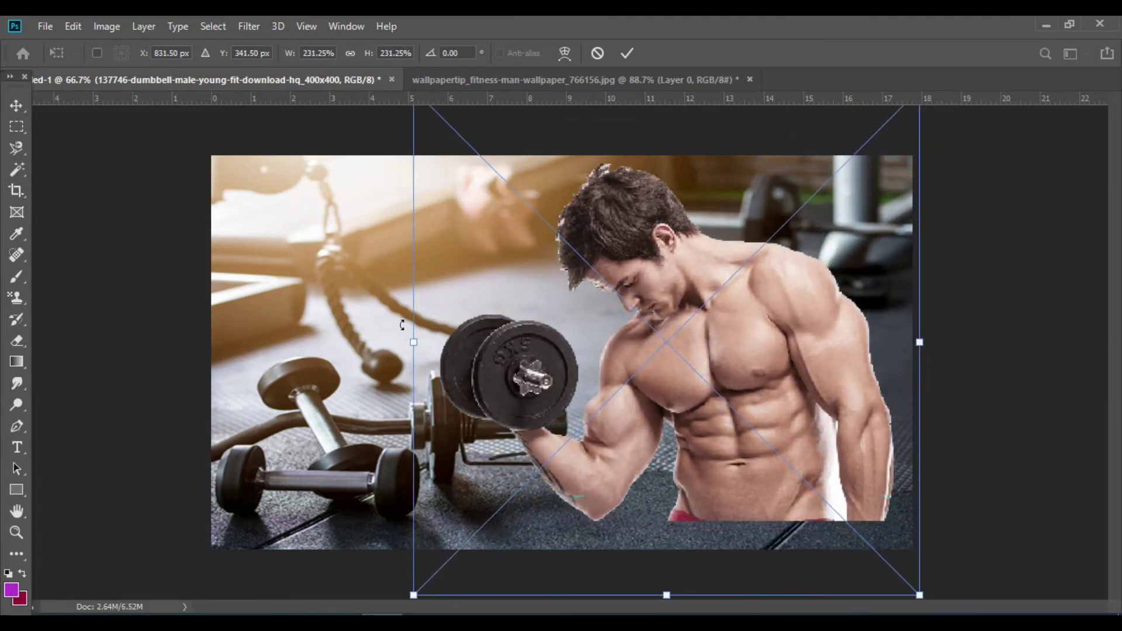
drag(416, 341, 487, 342)
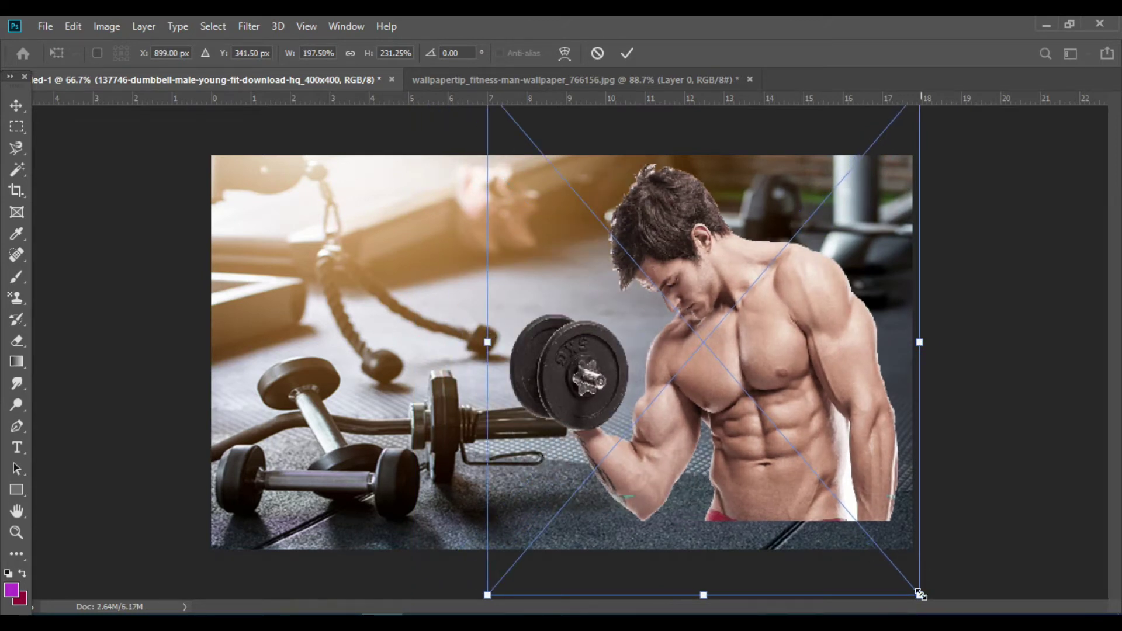
drag(919, 594, 861, 535)
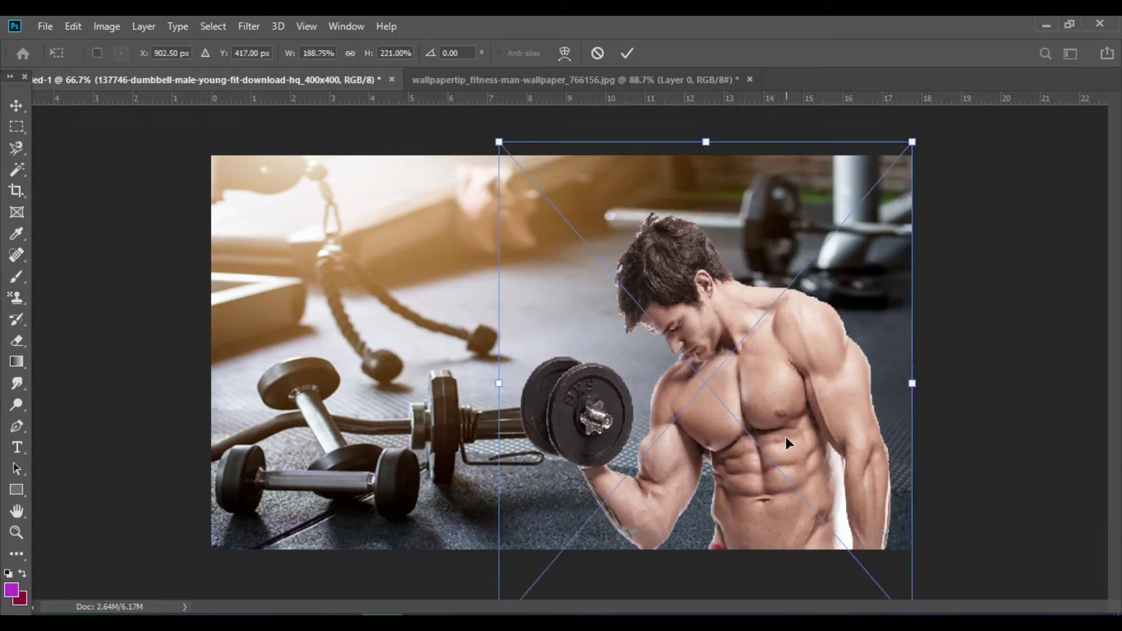
click(627, 53)
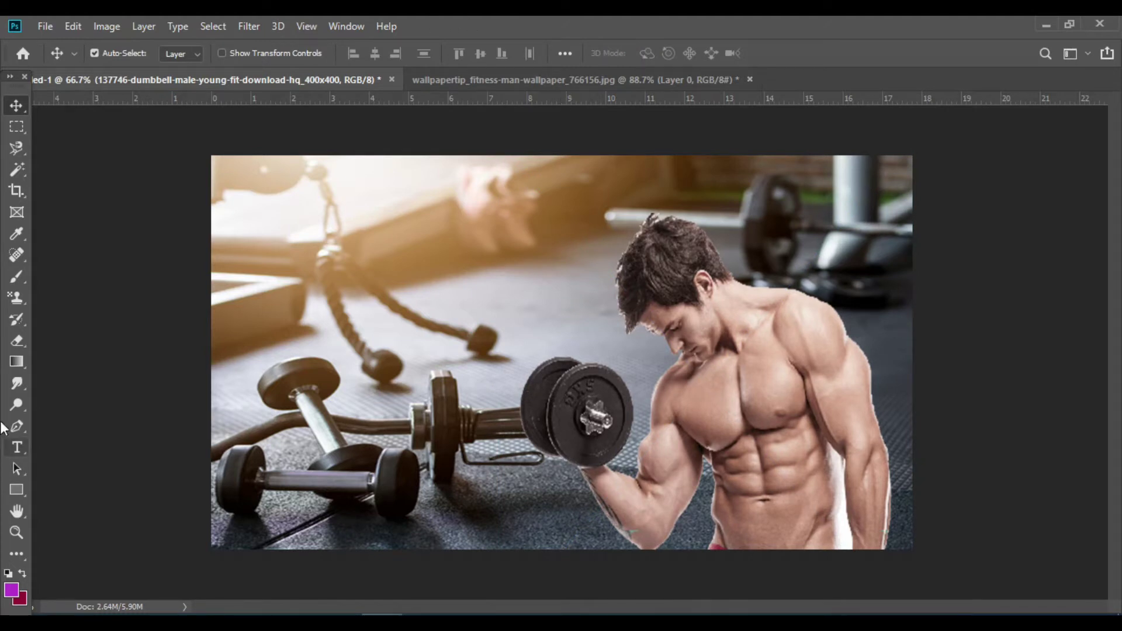
Step: Draw a yellow-filled triangular Pen shape along the banner's top-right edge
click(17, 490)
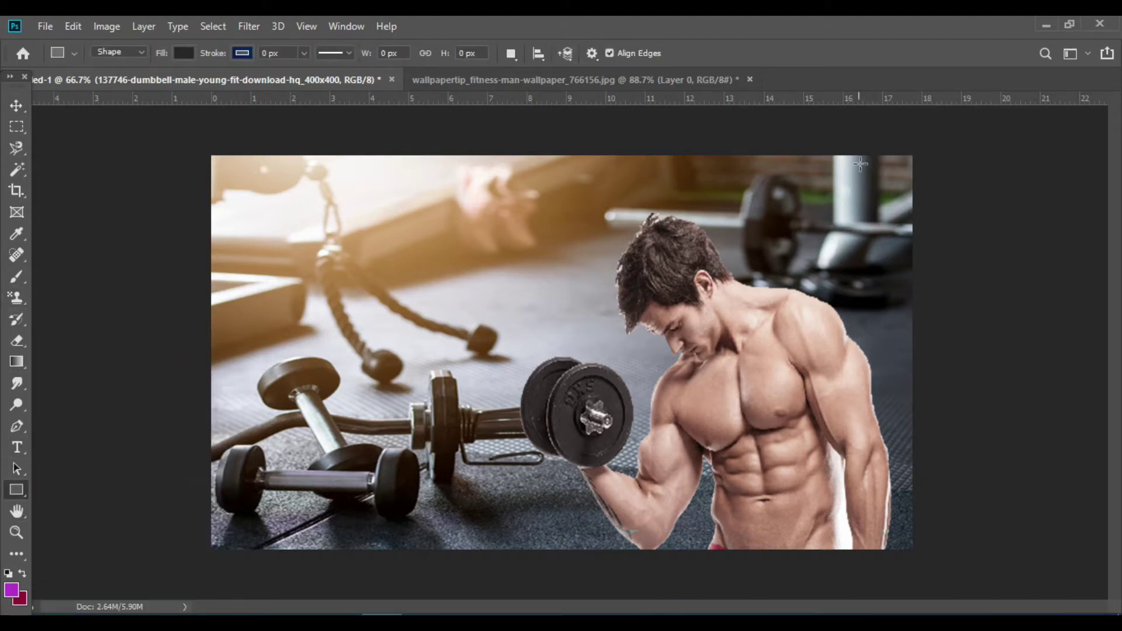
key(p)
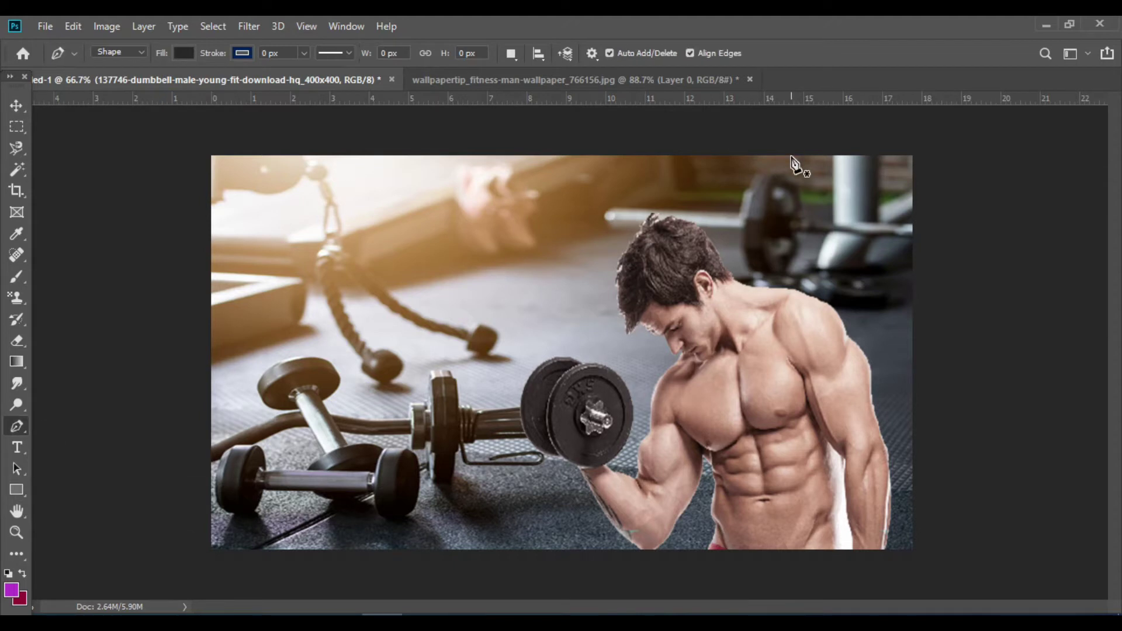
click(791, 156)
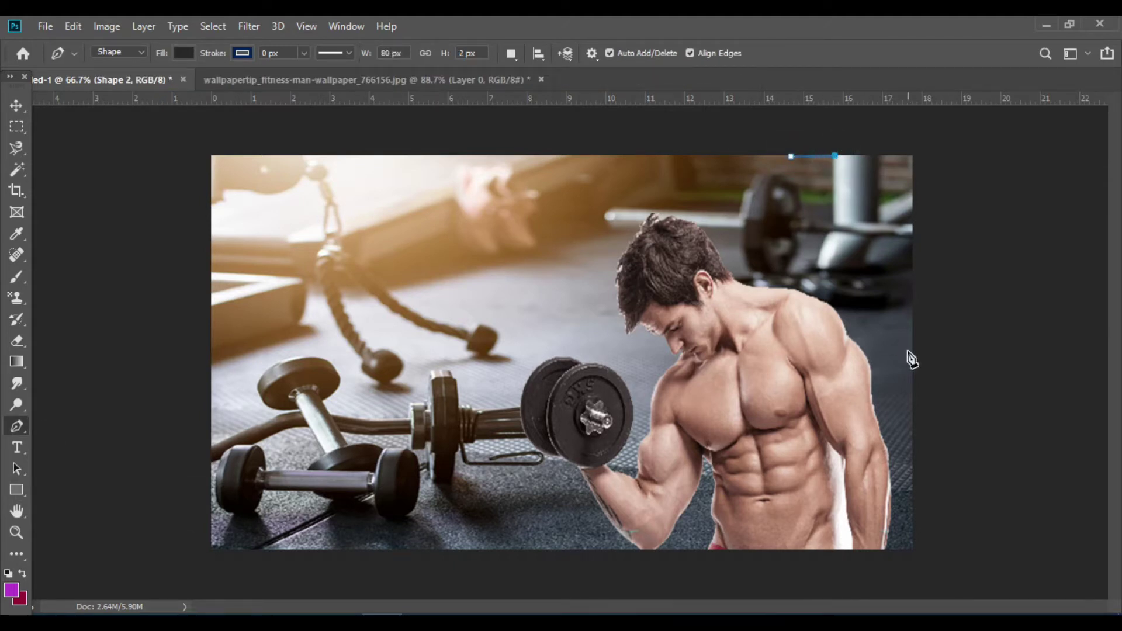
key(ctrl+z)
click(834, 155)
click(913, 471)
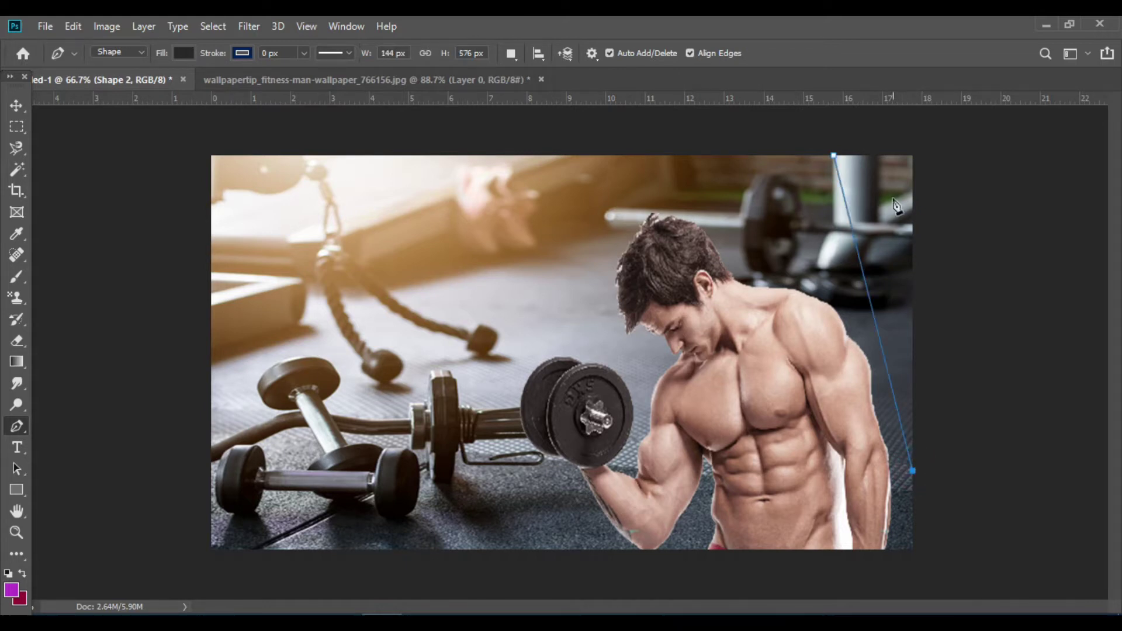
click(914, 156)
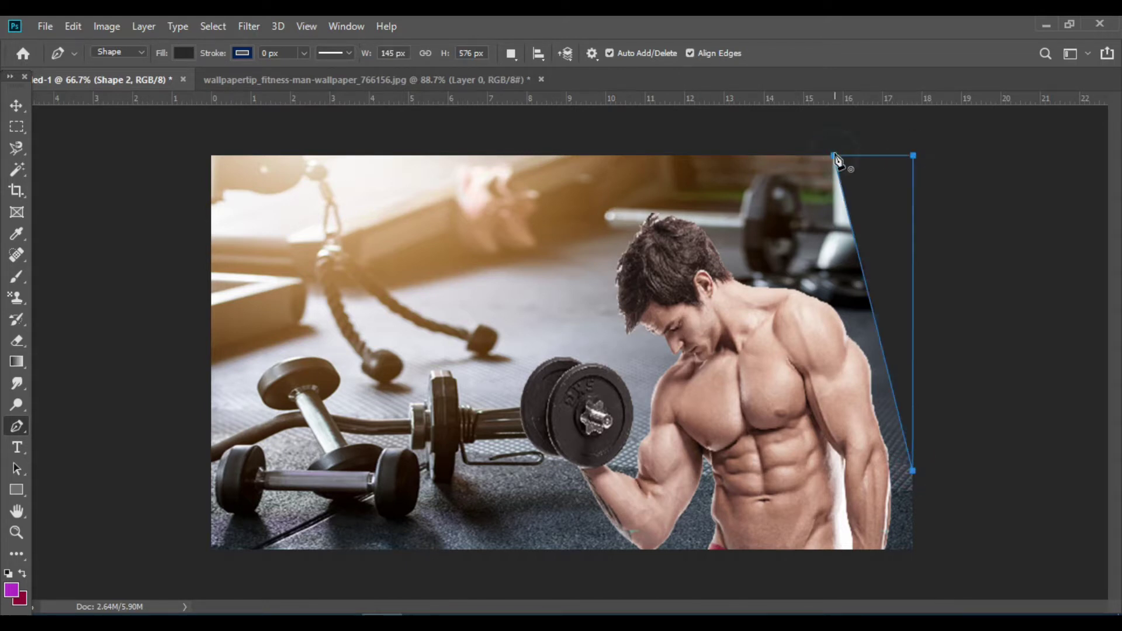
click(178, 55)
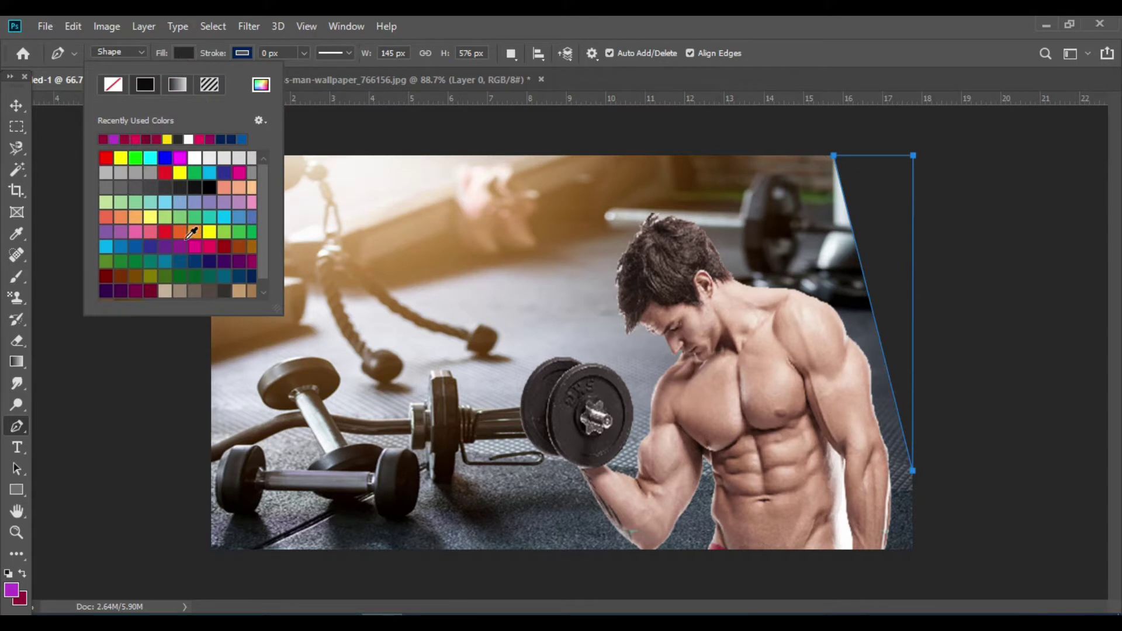
click(148, 218)
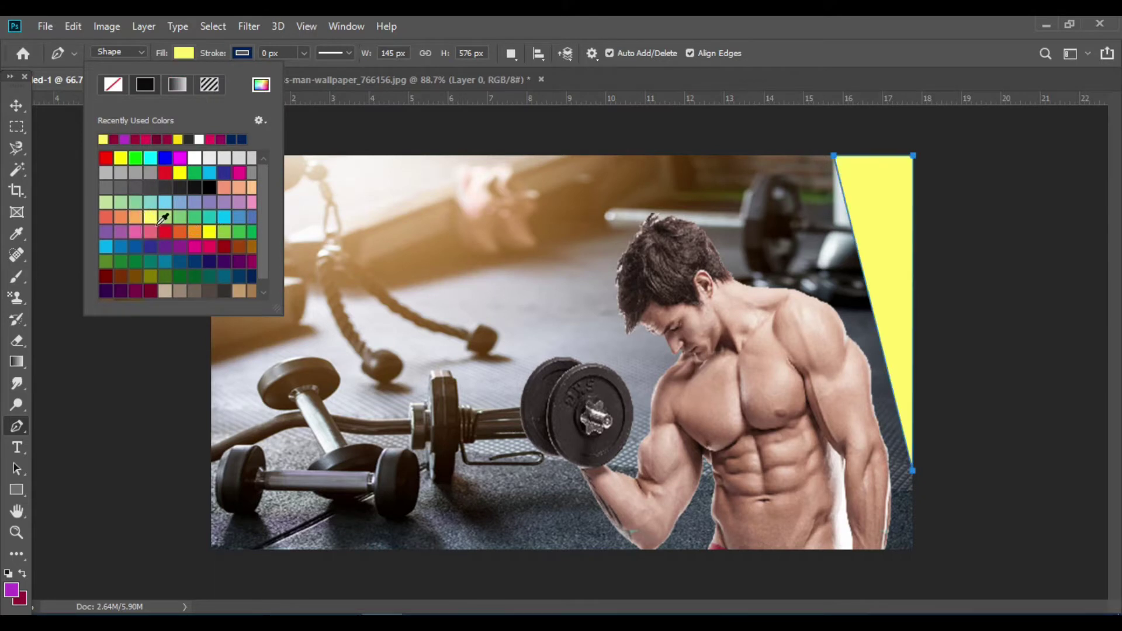
click(14, 111)
Step: Move the man left and draw a wide four-point yellow stripe beside the first
drag(719, 376, 409, 375)
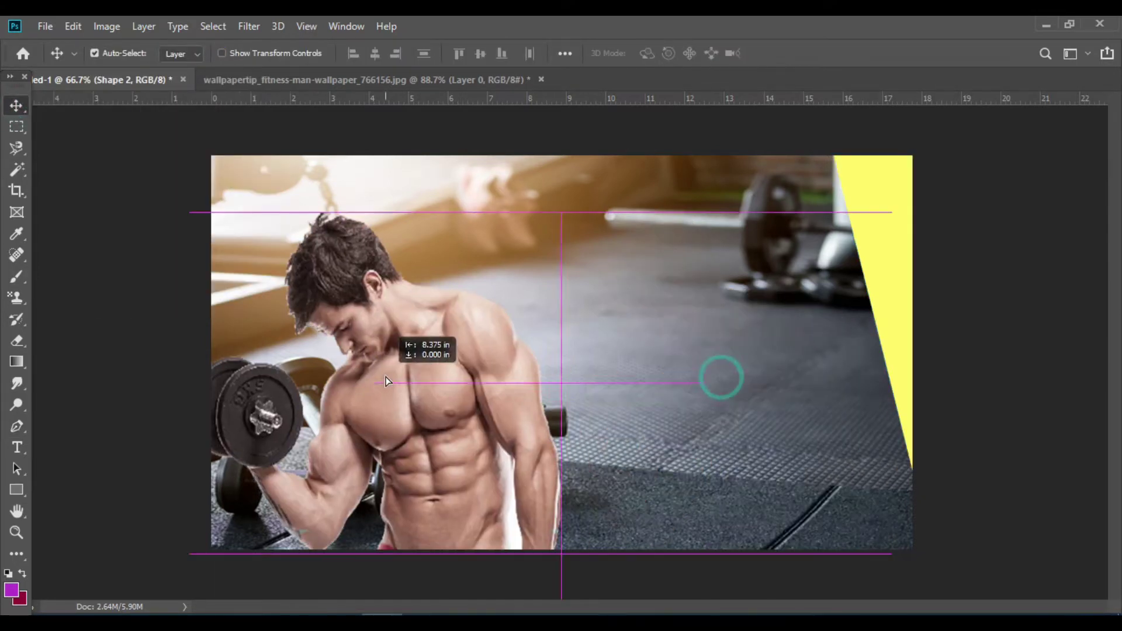
click(16, 426)
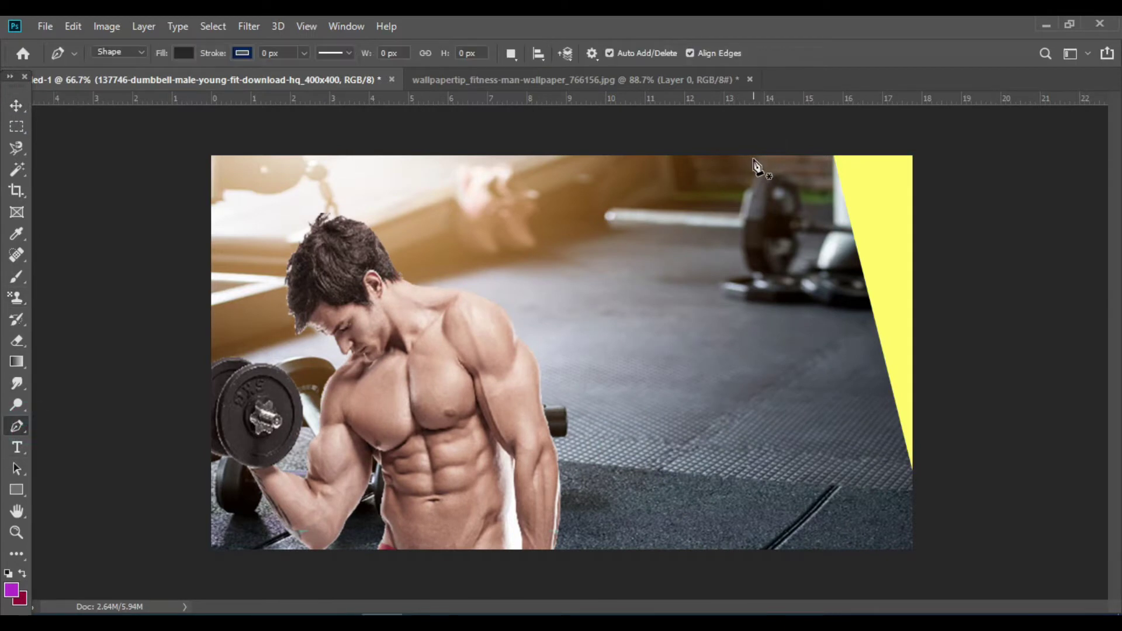
click(797, 156)
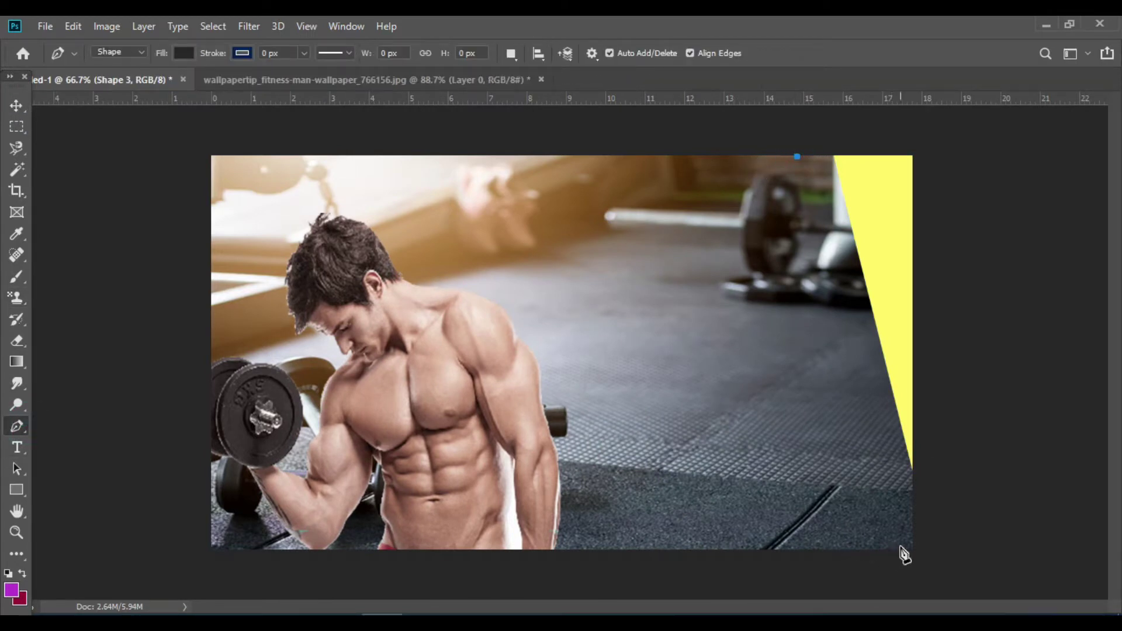
click(913, 528)
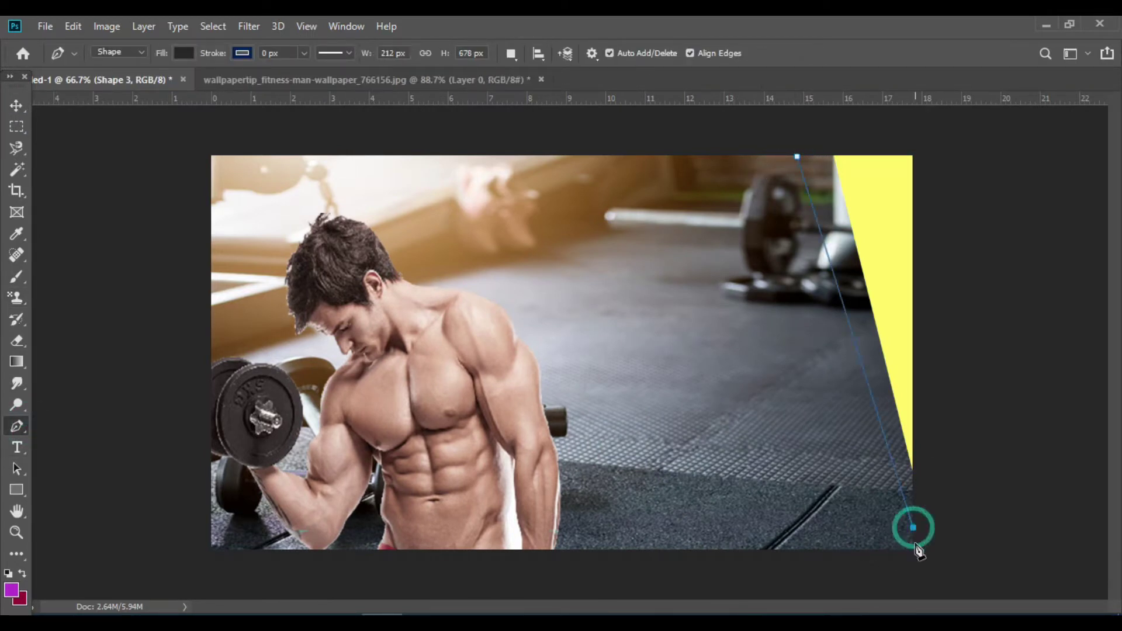
click(914, 551)
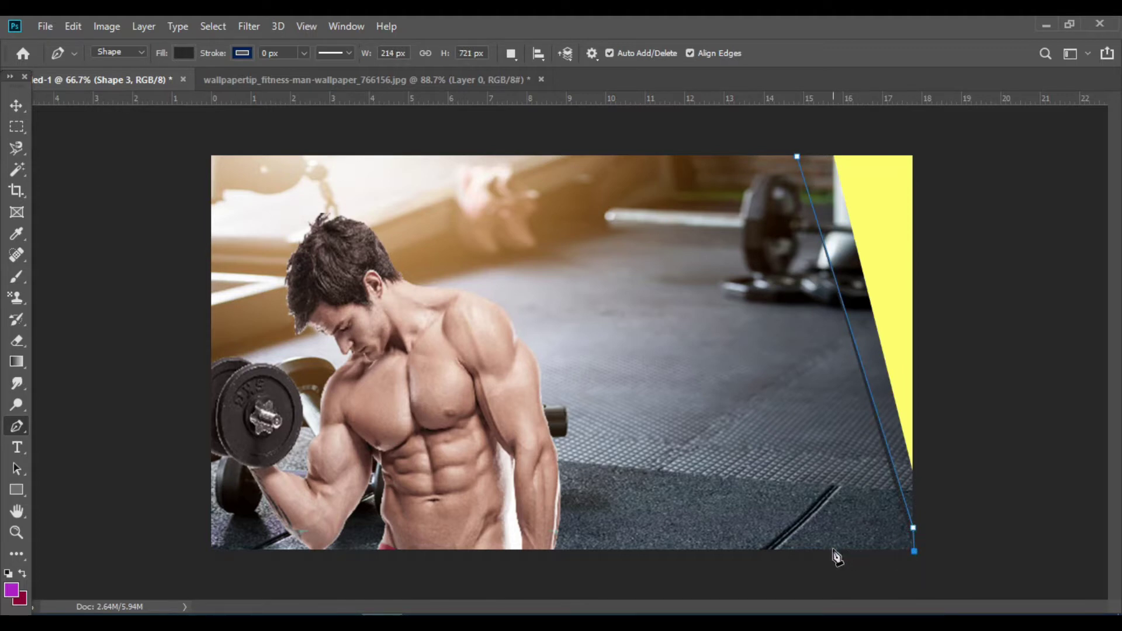
click(834, 550)
click(694, 157)
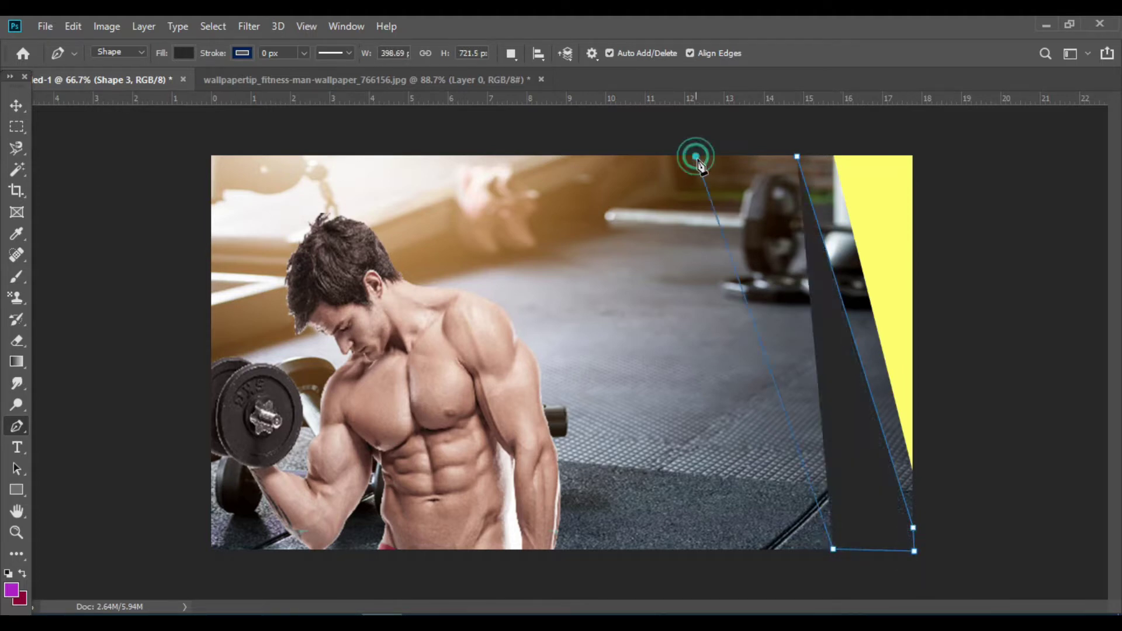
click(798, 158)
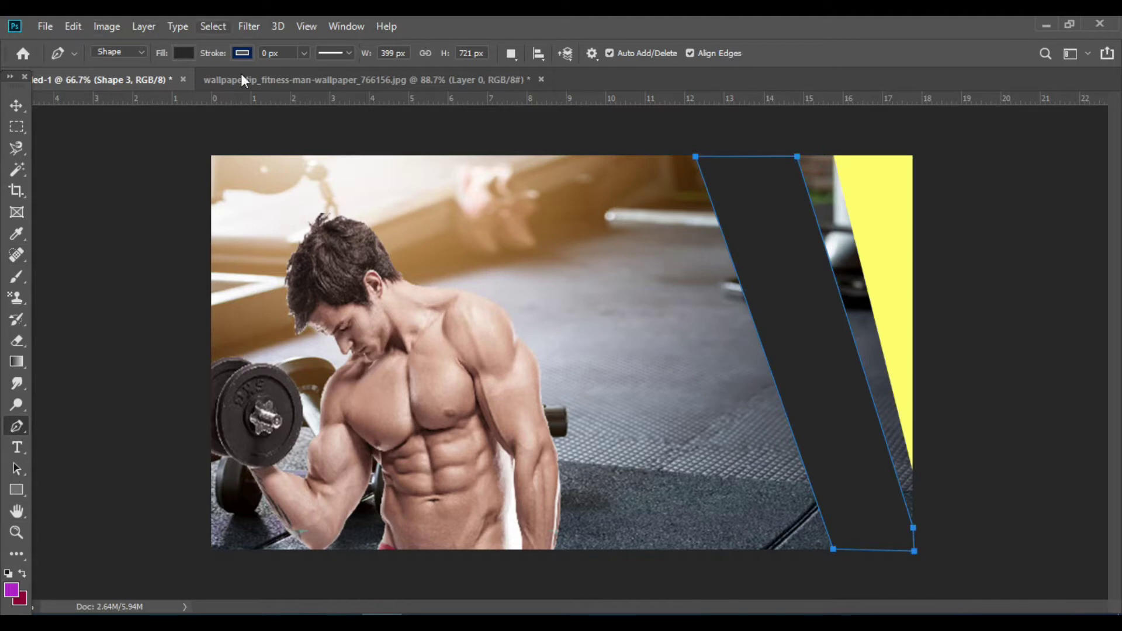
click(182, 54)
click(180, 174)
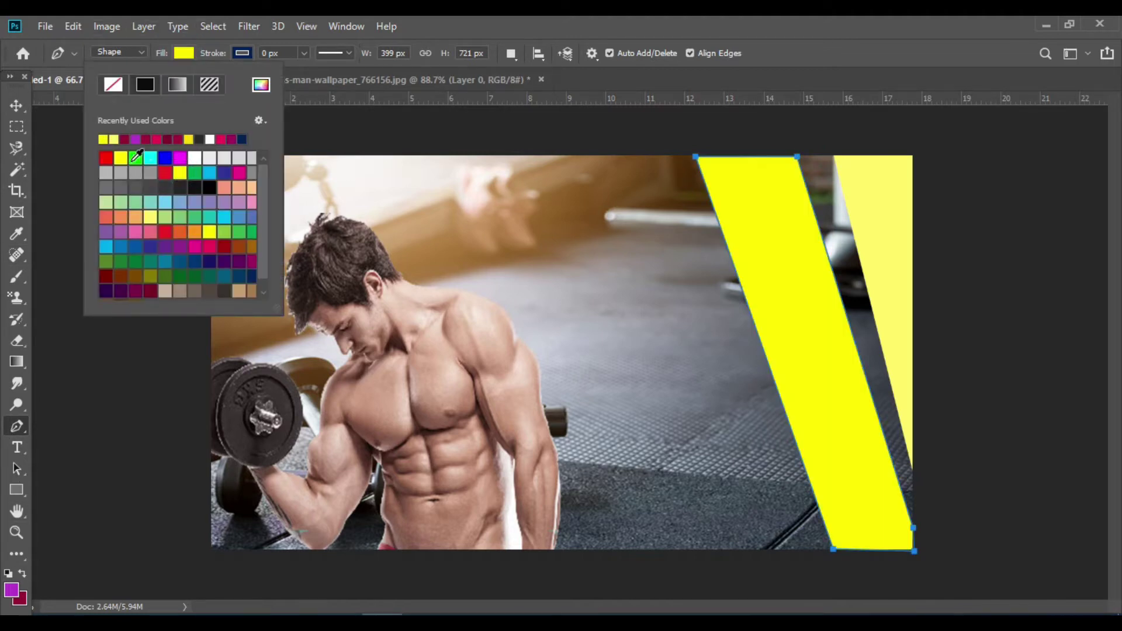
click(126, 155)
key(v)
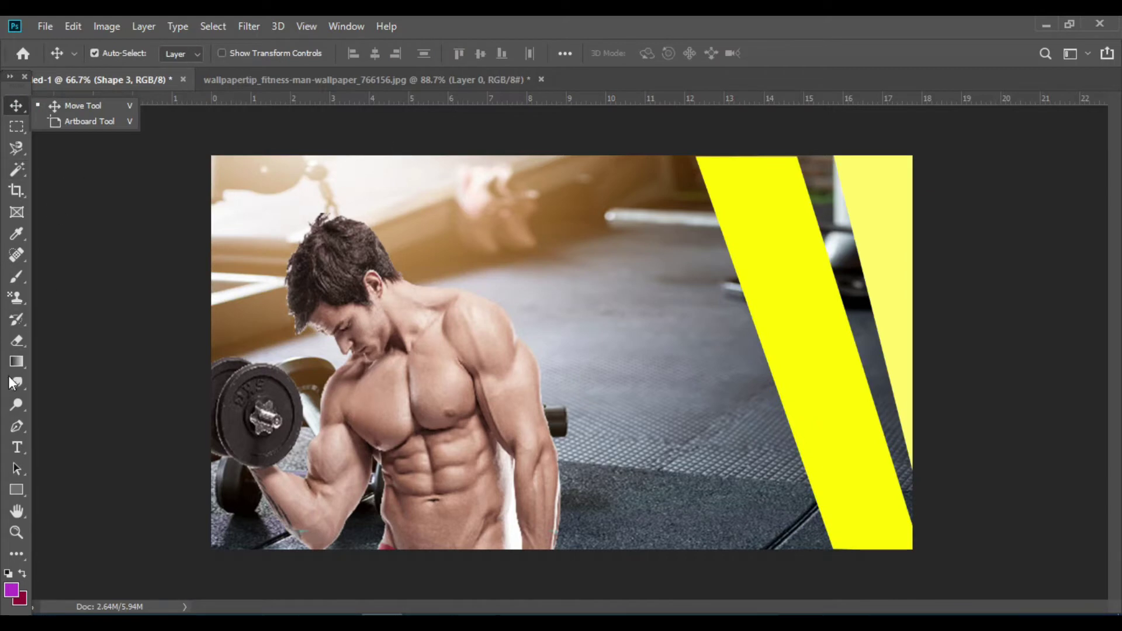
Step: Draw a thin slanted four-point stripe left of the wide yellow one
click(17, 426)
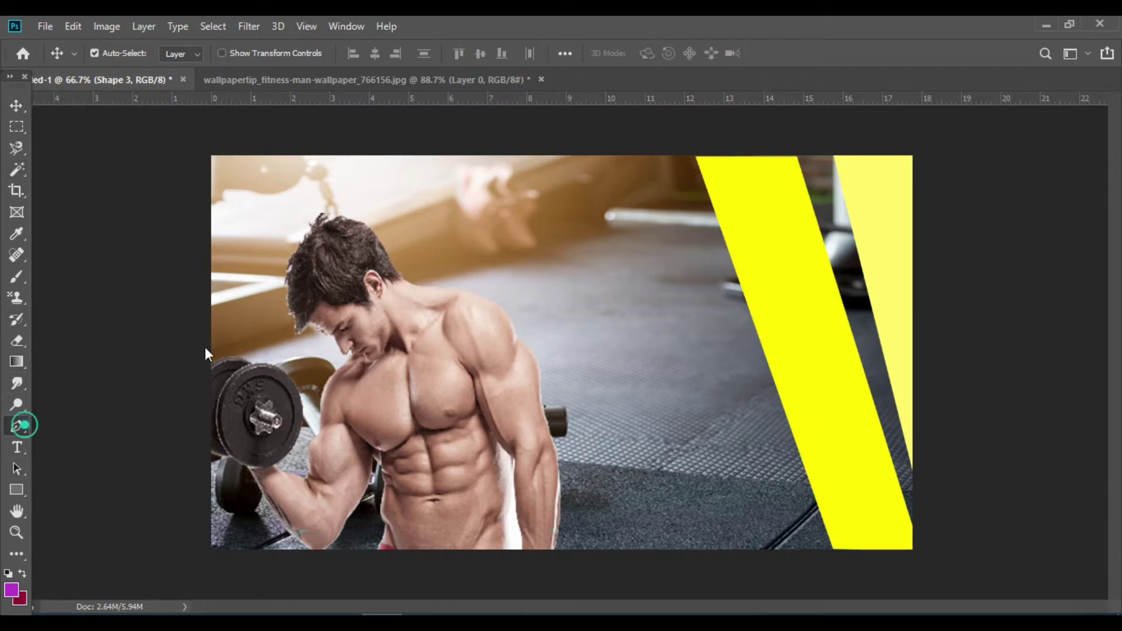
click(656, 157)
click(812, 548)
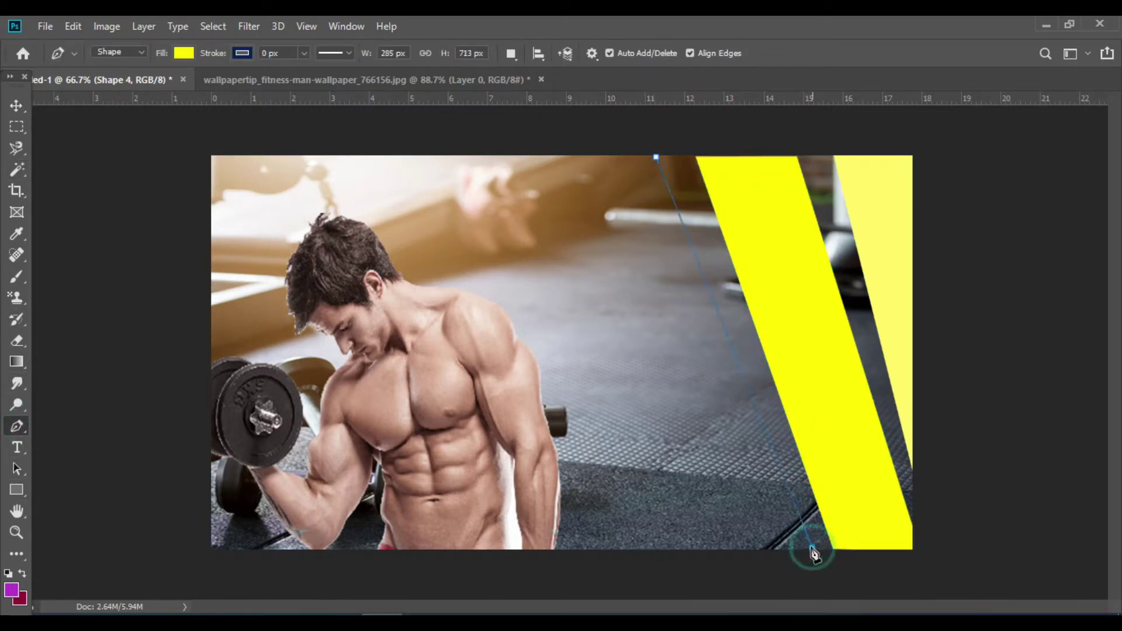
click(779, 550)
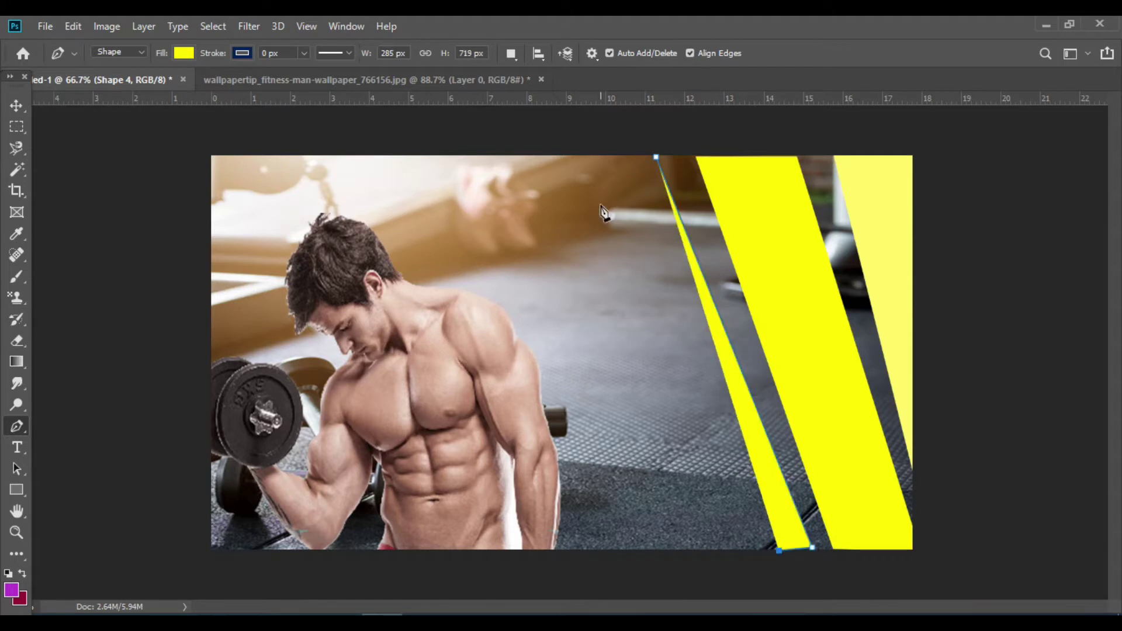
click(621, 156)
click(656, 157)
Step: Slide the man cutout right toward the yellow stripes
click(16, 105)
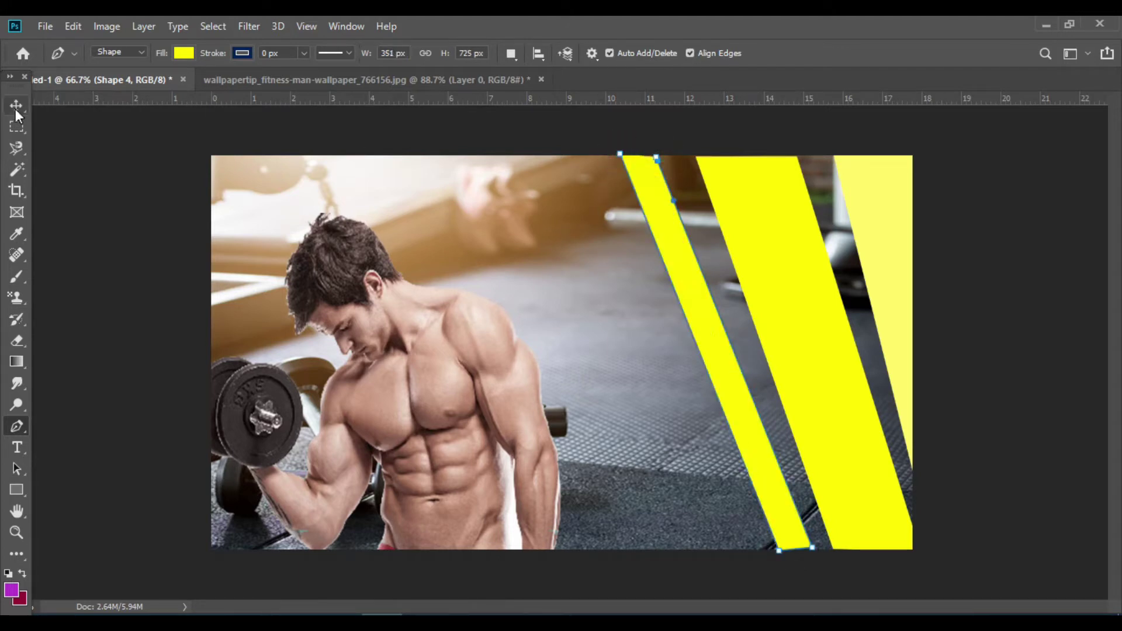
click(134, 181)
drag(427, 402, 682, 409)
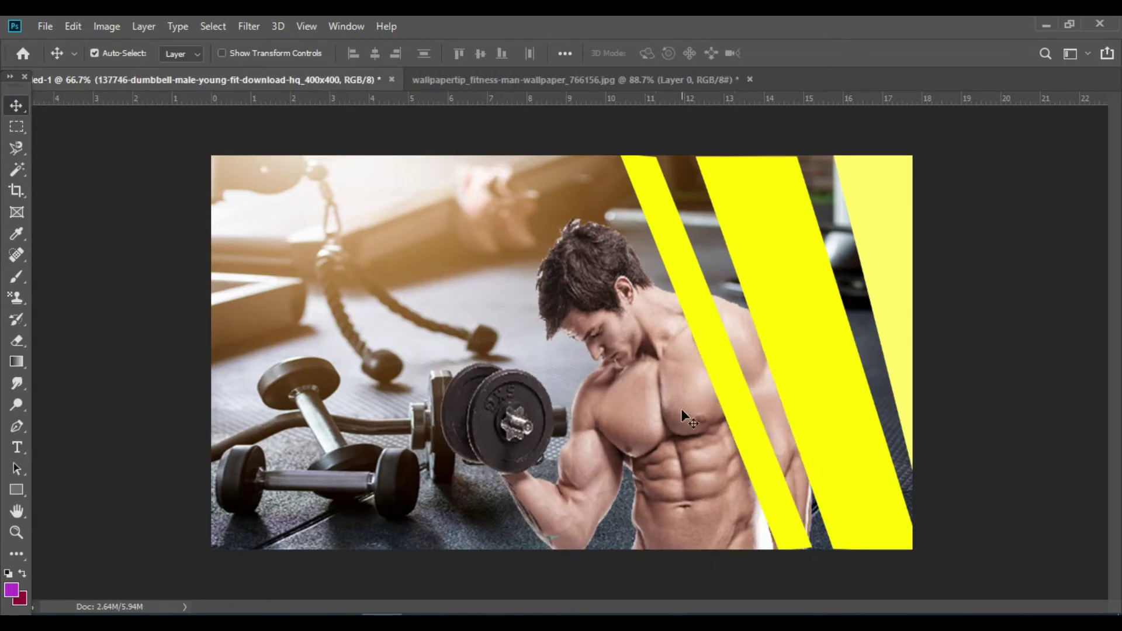
Step: Show the Layers panel, stack the man above the stripes, and shift him right and up
click(346, 27)
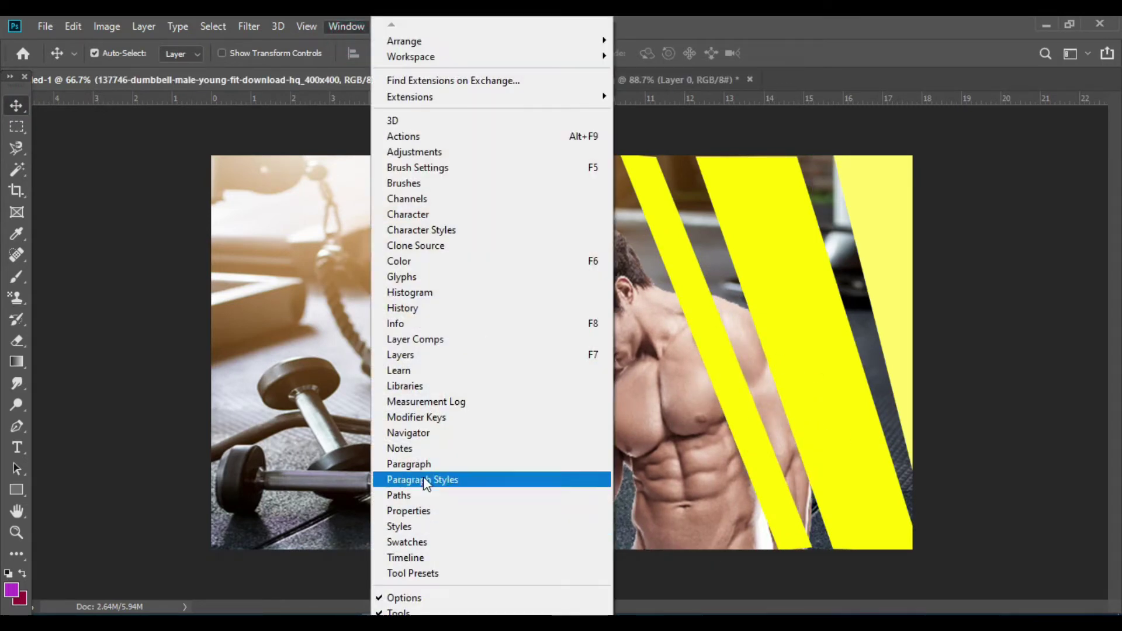
click(428, 360)
drag(897, 395, 902, 321)
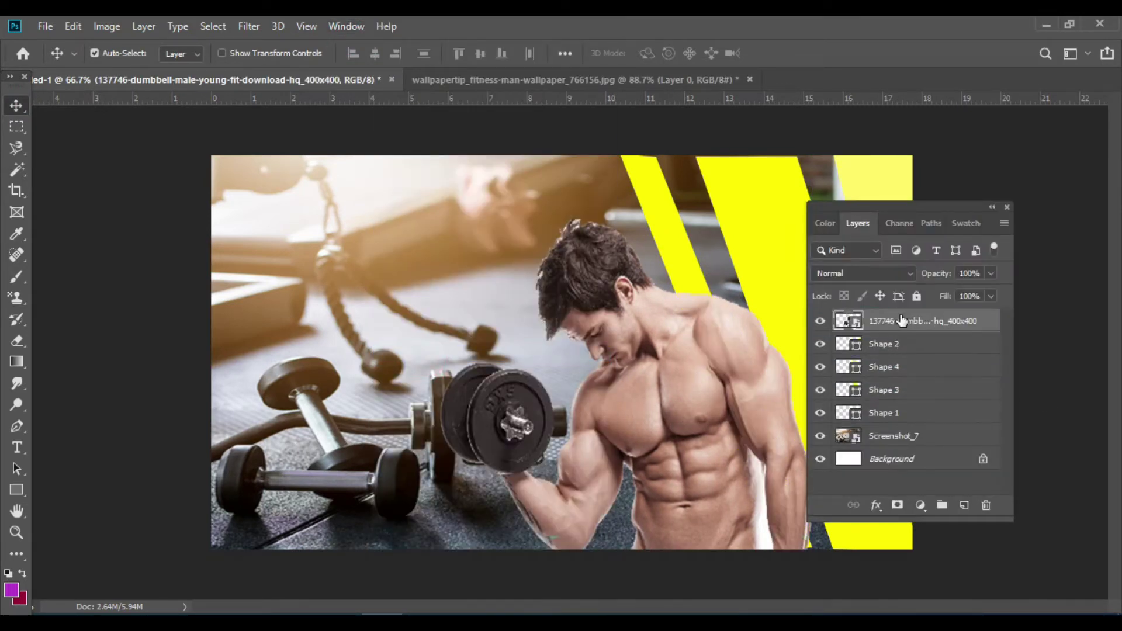
mouse_move(991, 216)
mouse_down()
mouse_move(1047, 109)
mouse_move(1070, 101)
mouse_up()
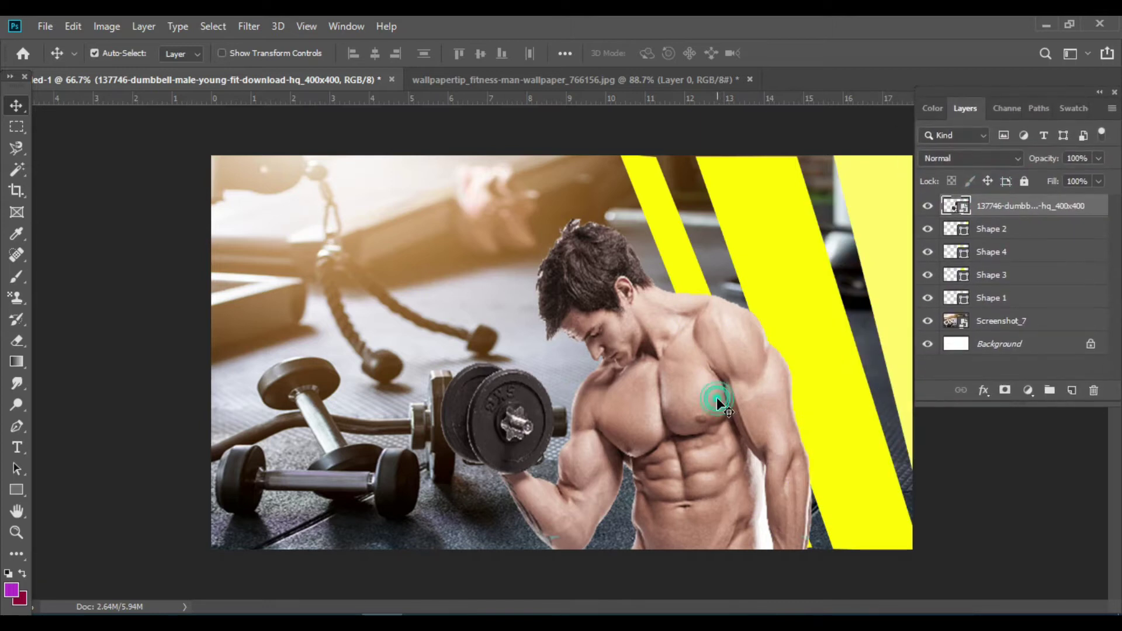
drag(718, 401, 792, 402)
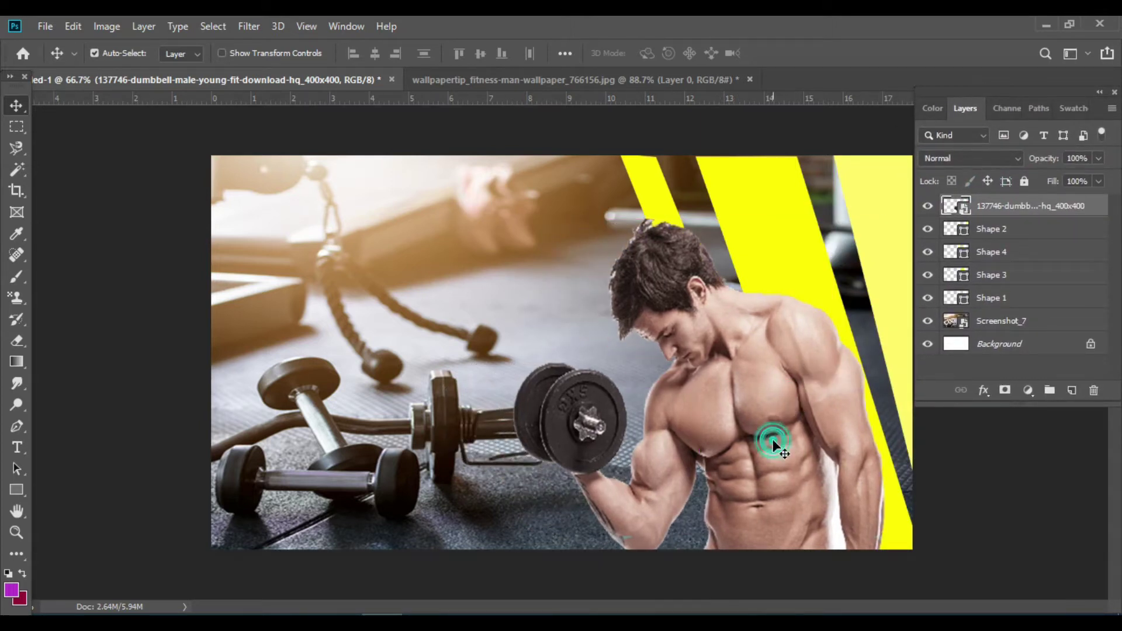
drag(777, 445, 778, 421)
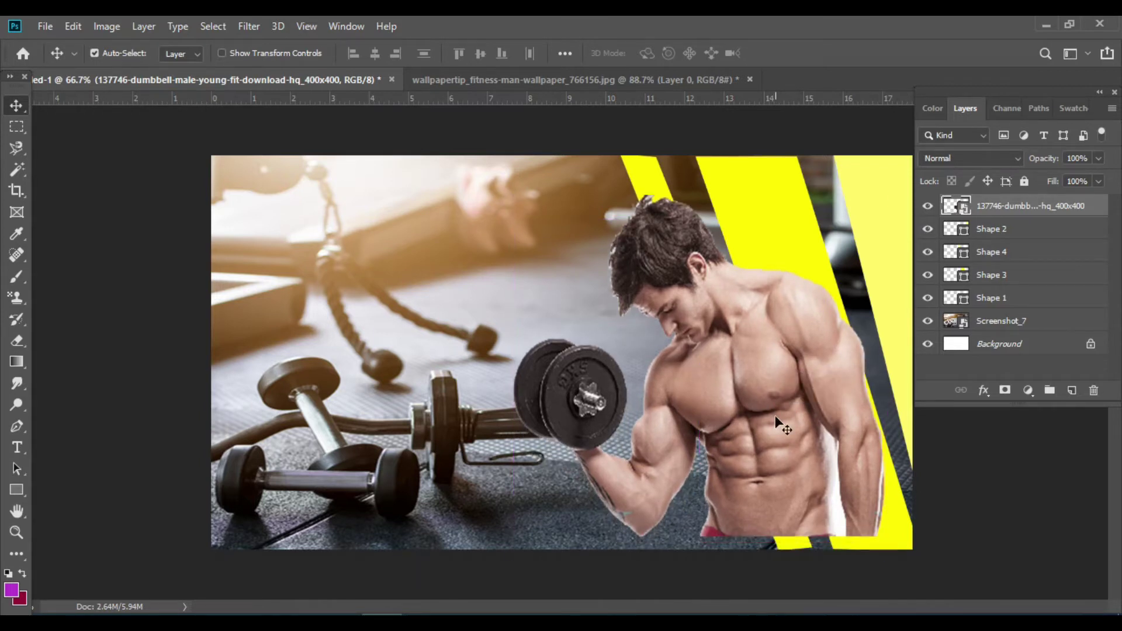
Step: Draw a yellow rounded rectangle bar along the bottom edge under the man
click(17, 490)
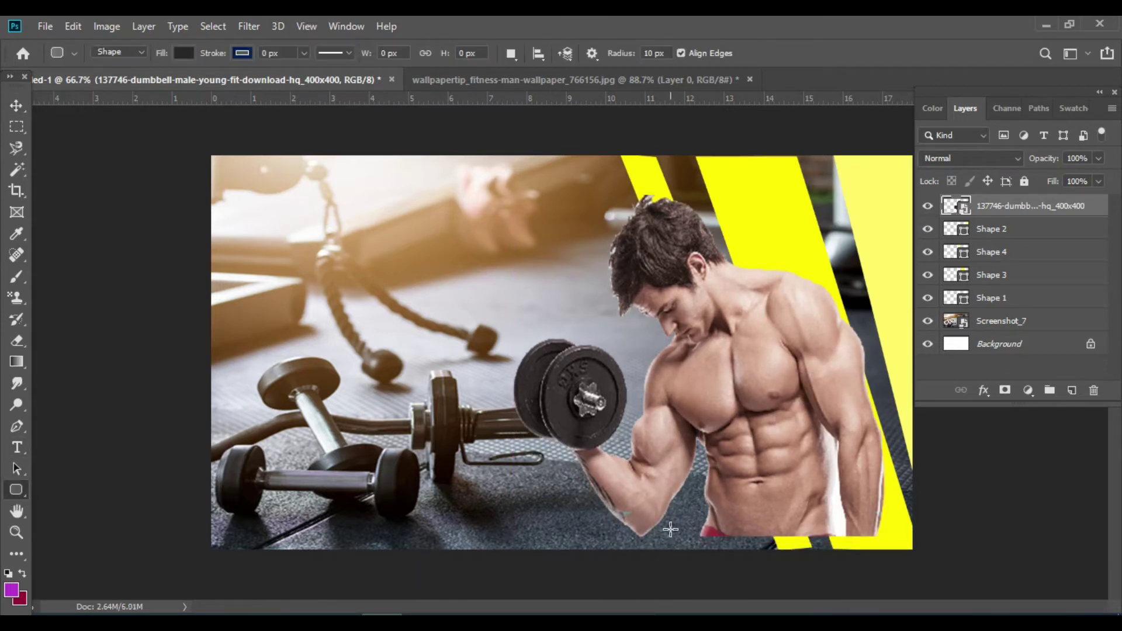
drag(677, 530, 885, 549)
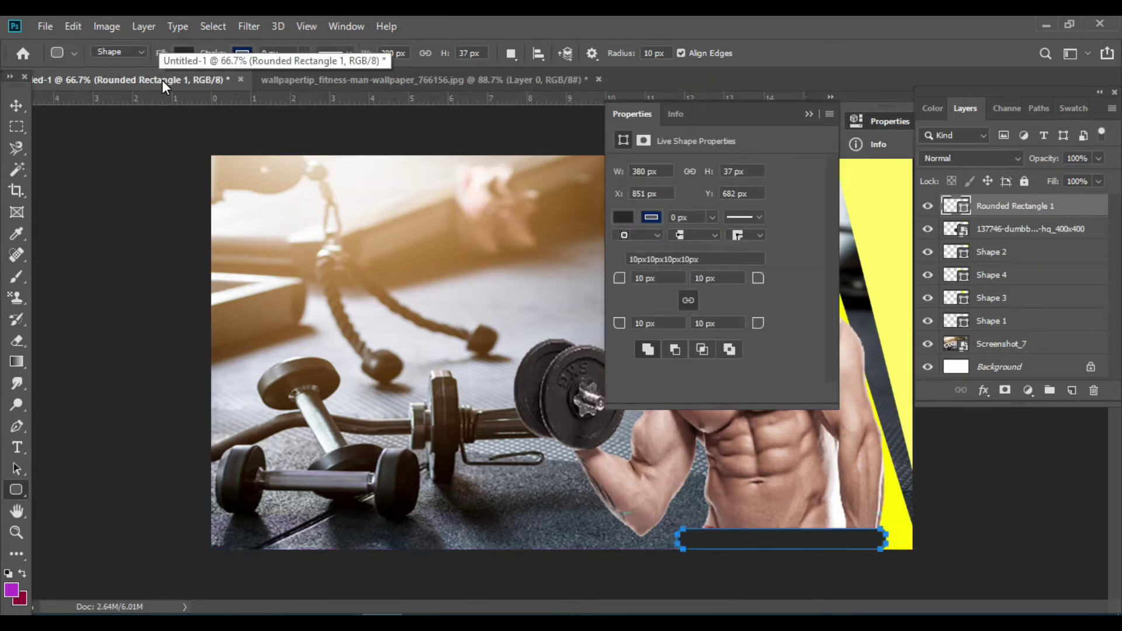
click(184, 53)
click(179, 173)
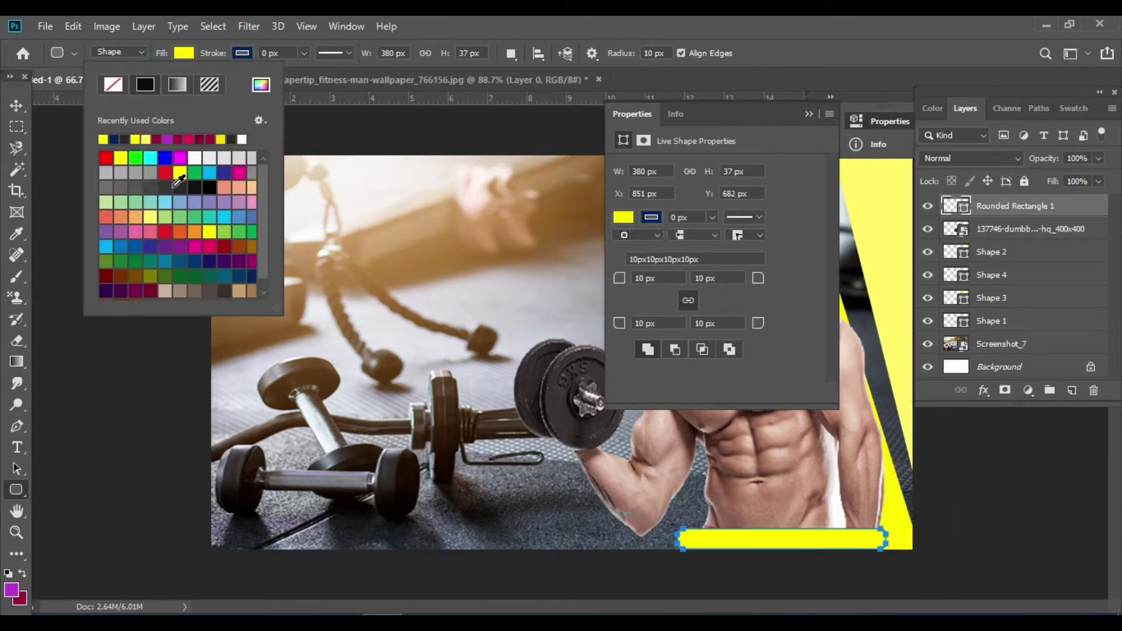
click(15, 107)
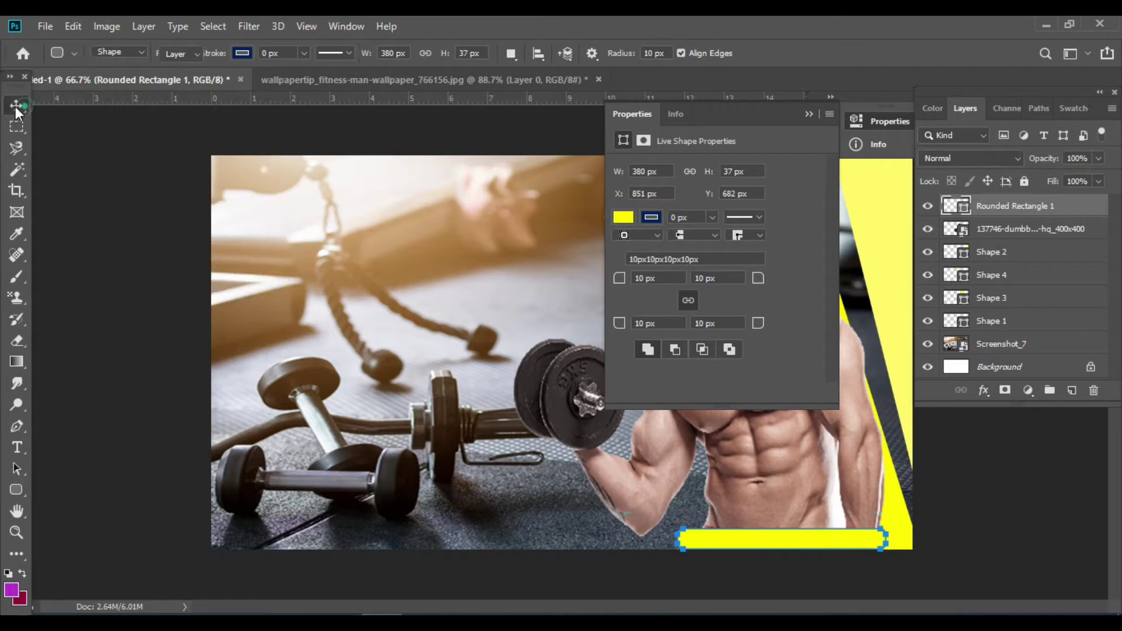
right_click(16, 105)
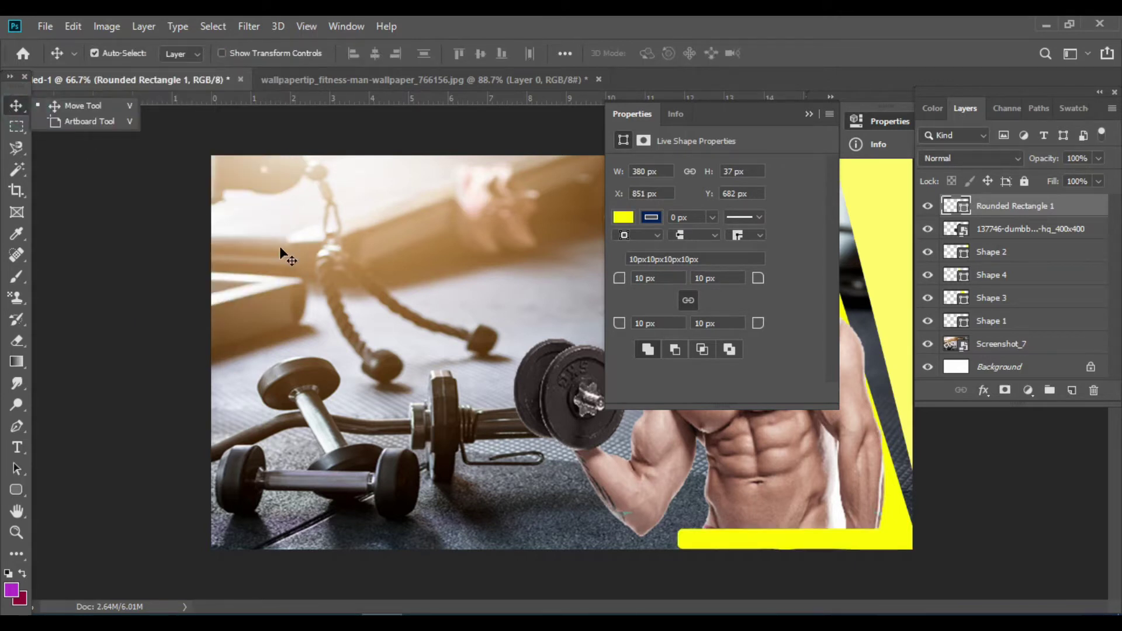
click(807, 114)
Step: Move the yellow bar under the man's arm and stretch it to the wide stripe
drag(772, 545, 759, 534)
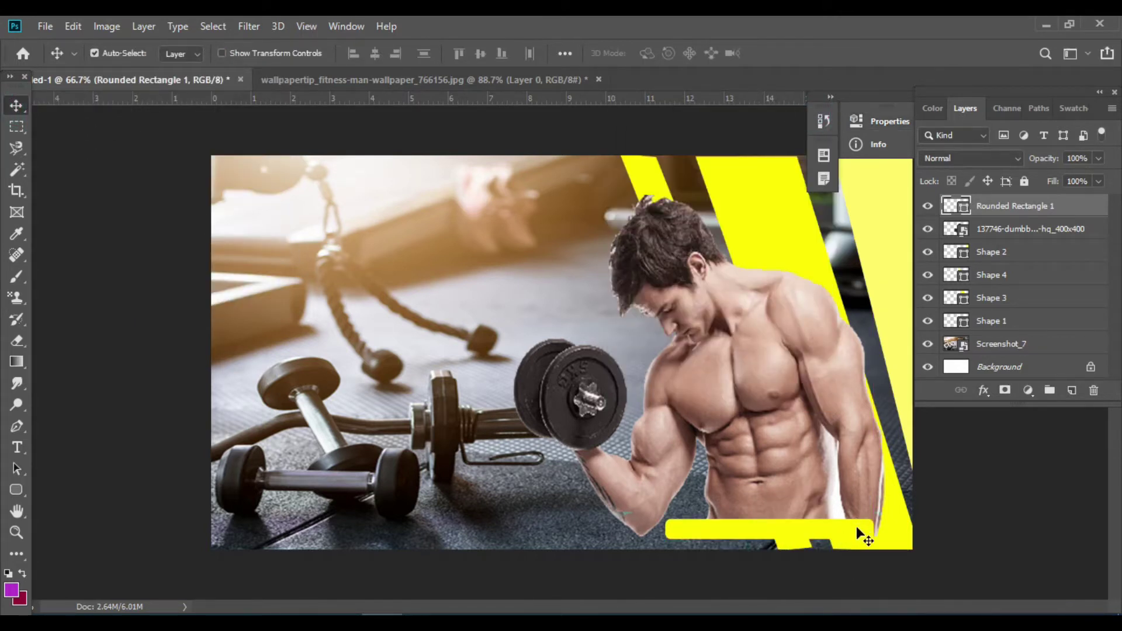
key(ctrl+t)
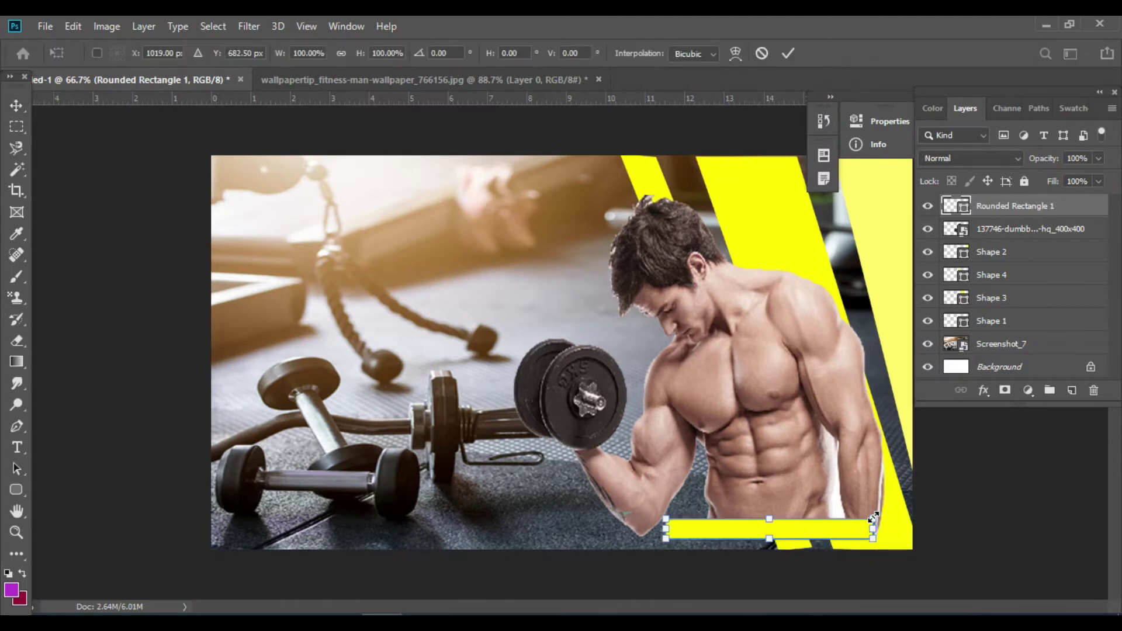
mouse_move(874, 520)
mouse_down()
mouse_move(804, 516)
mouse_move(793, 550)
mouse_move(913, 528)
mouse_up()
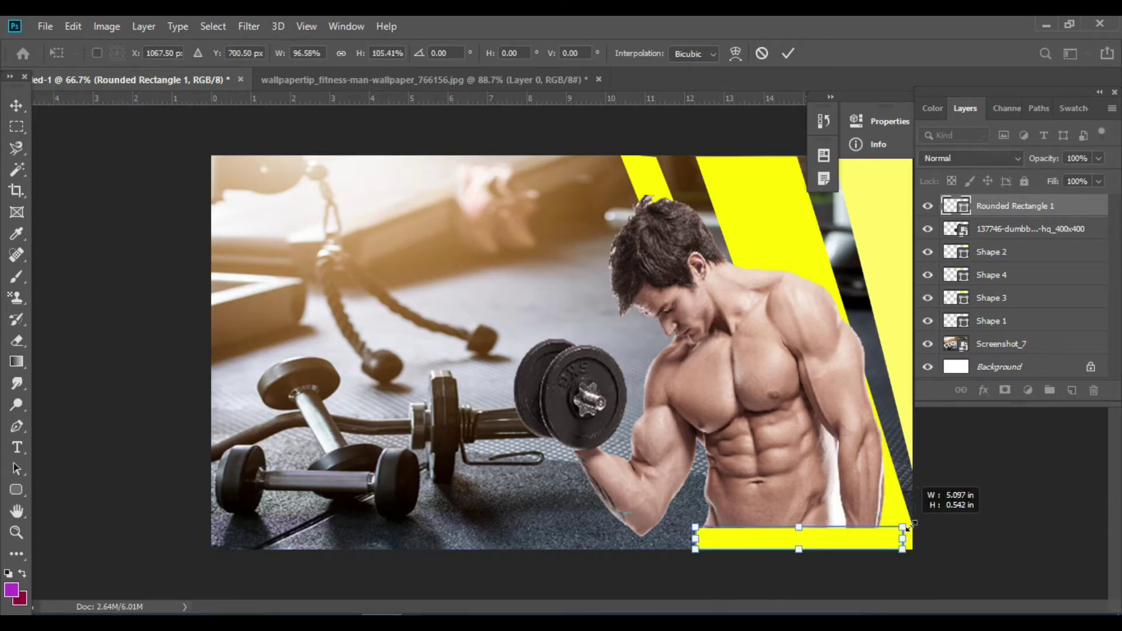
click(18, 111)
click(70, 187)
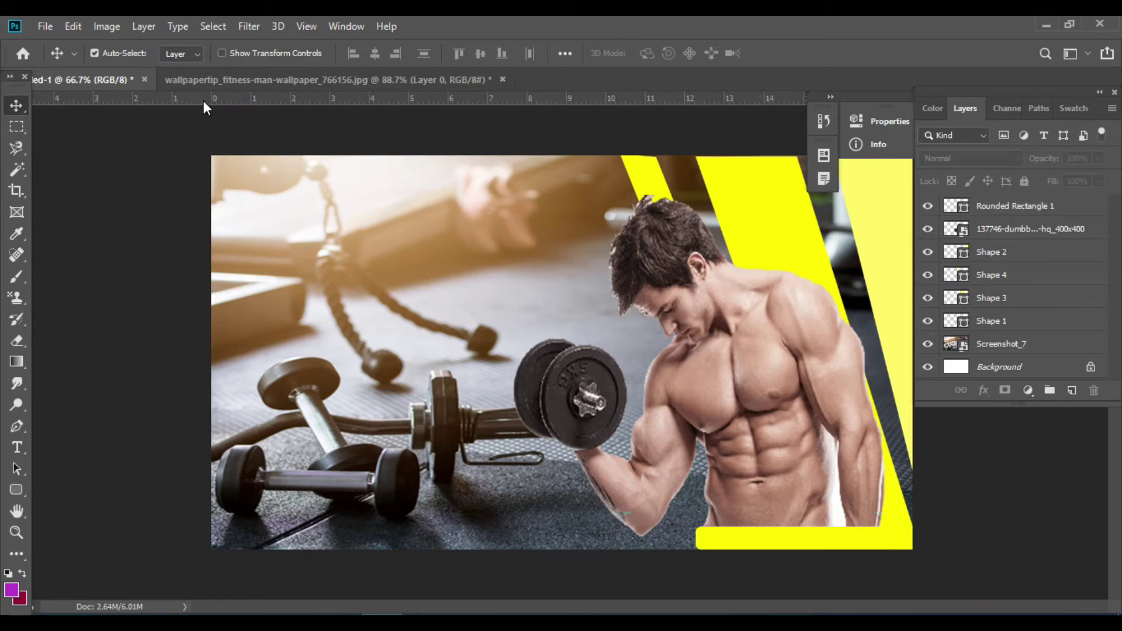
Step: Draw a yellow rounded bar near the banner's top-left
click(16, 490)
drag(278, 252, 459, 282)
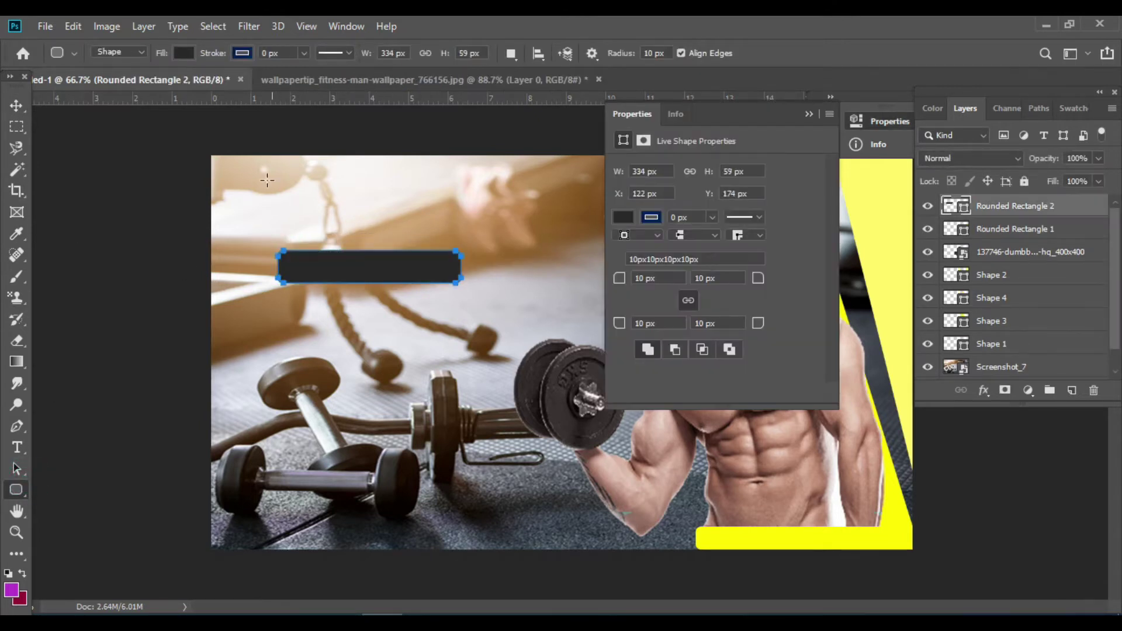
click(191, 57)
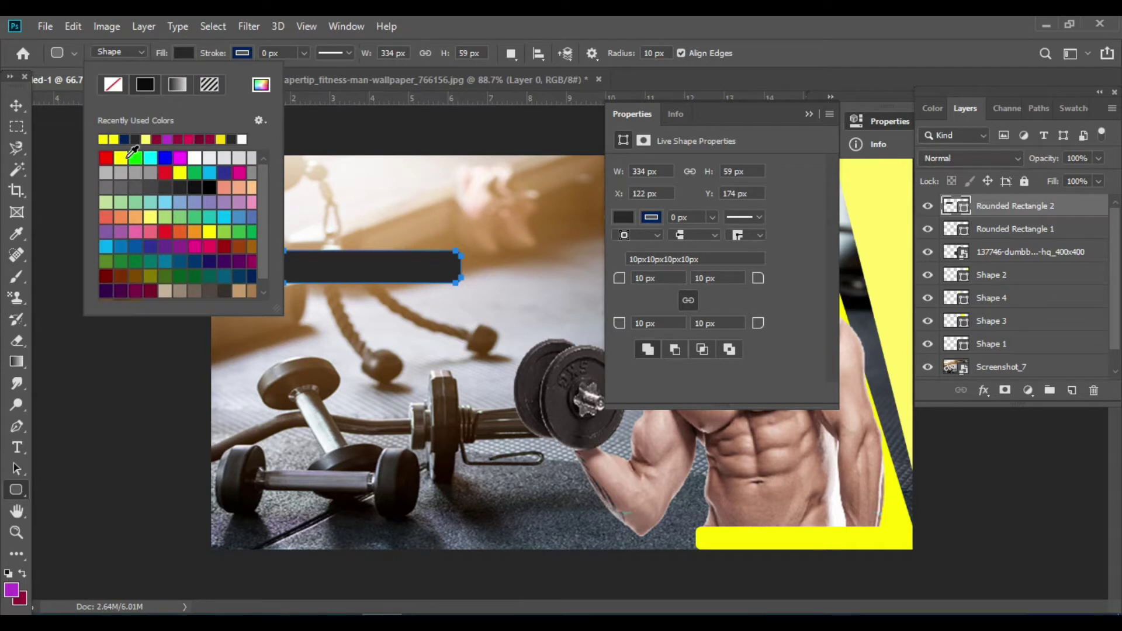
click(181, 175)
click(16, 105)
click(43, 177)
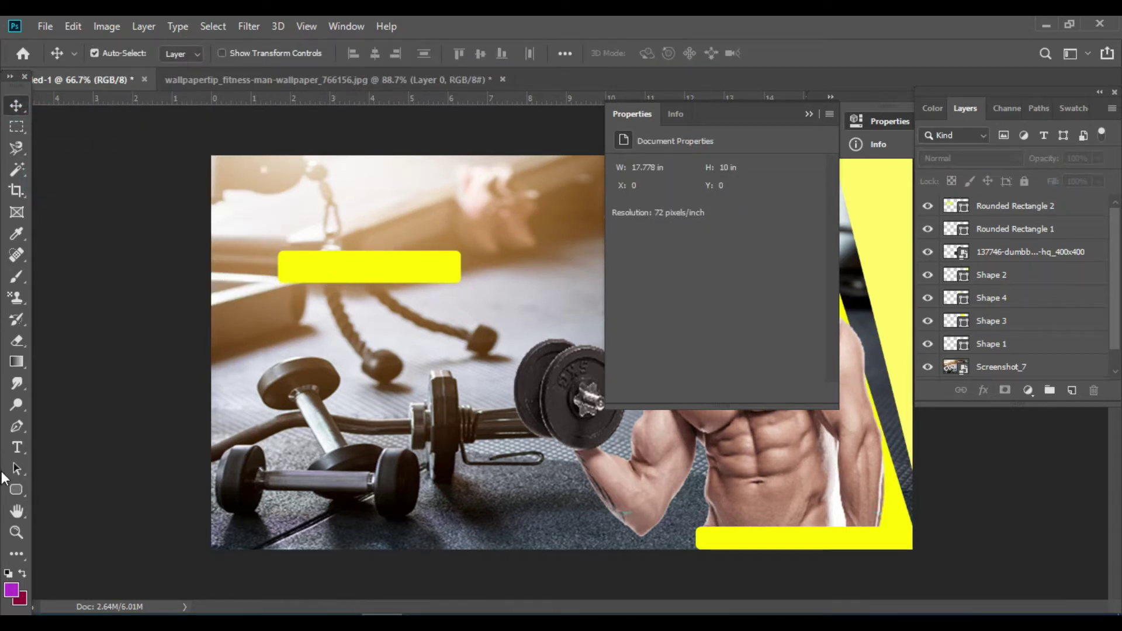
Step: Draw a small yellow rounded rectangle over the dumbbells, redoing a first attempt
click(16, 490)
drag(301, 372, 356, 390)
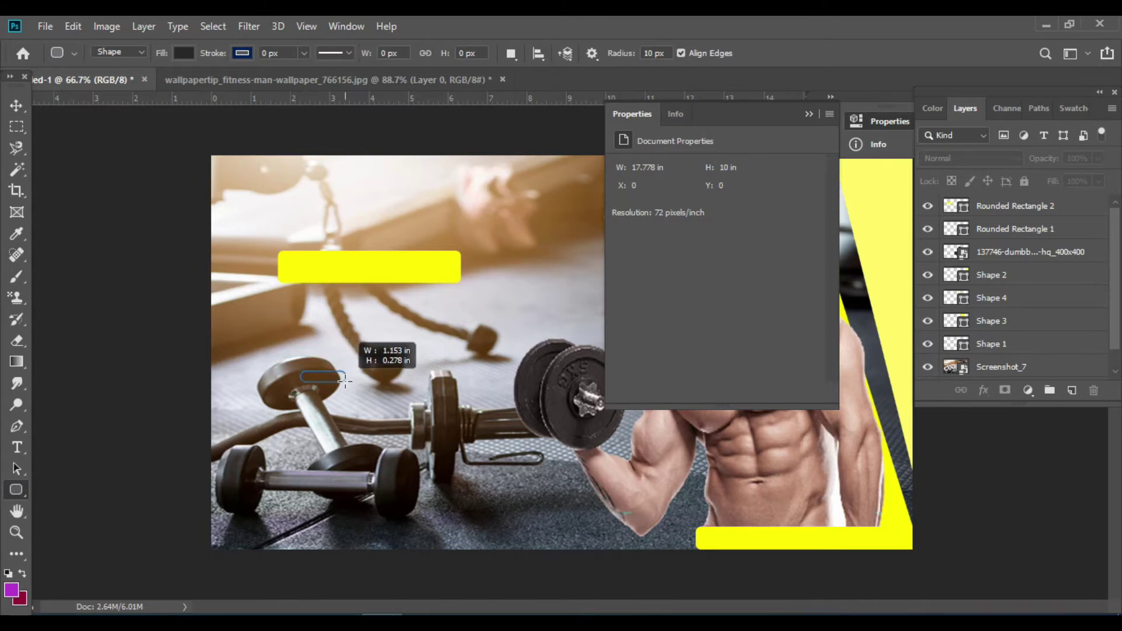
click(16, 105)
key(ctrl+z)
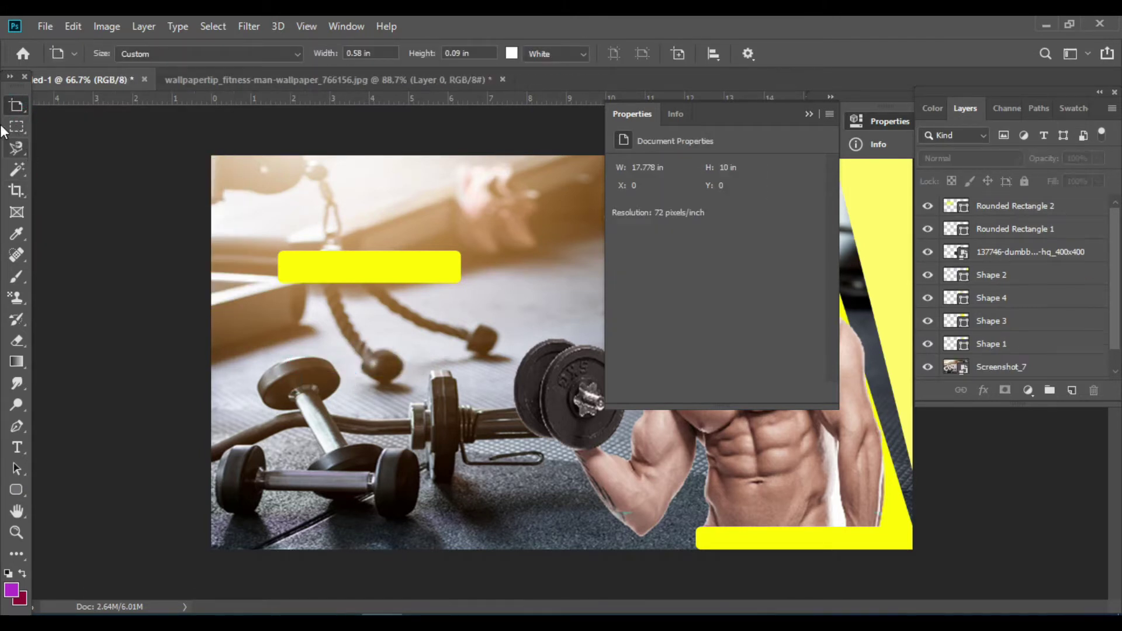
click(16, 490)
drag(305, 368, 381, 398)
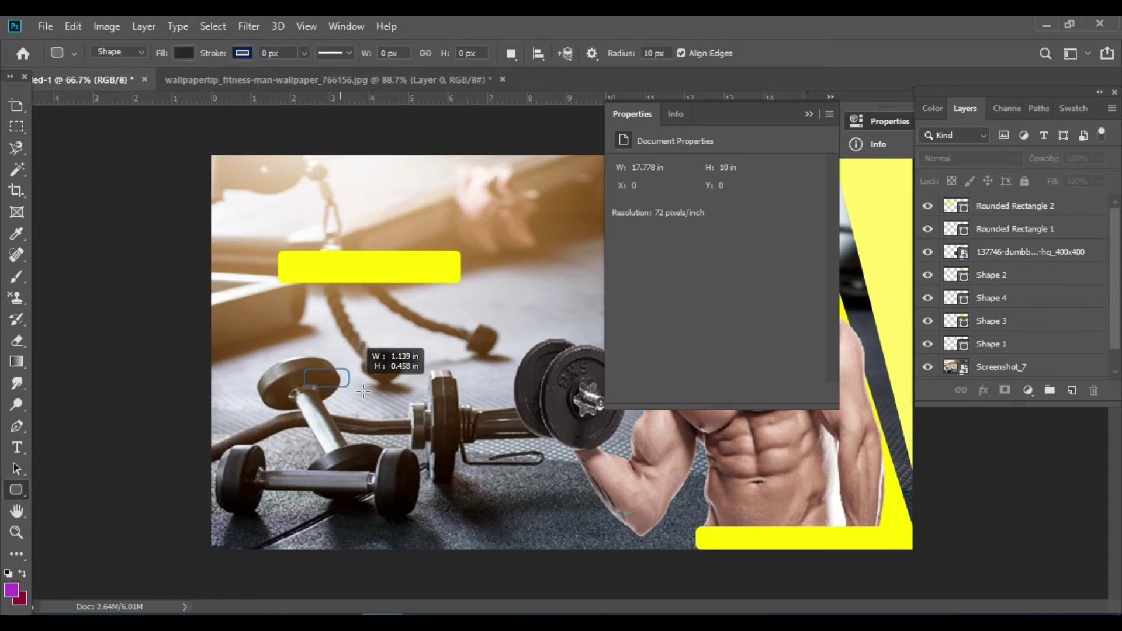
click(184, 53)
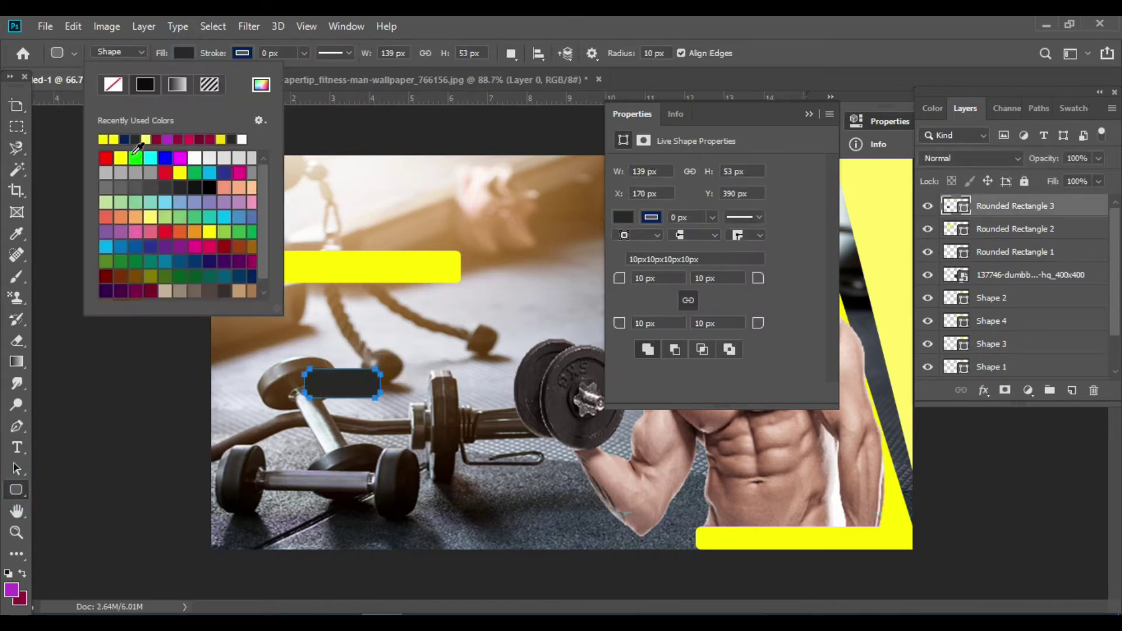
click(180, 173)
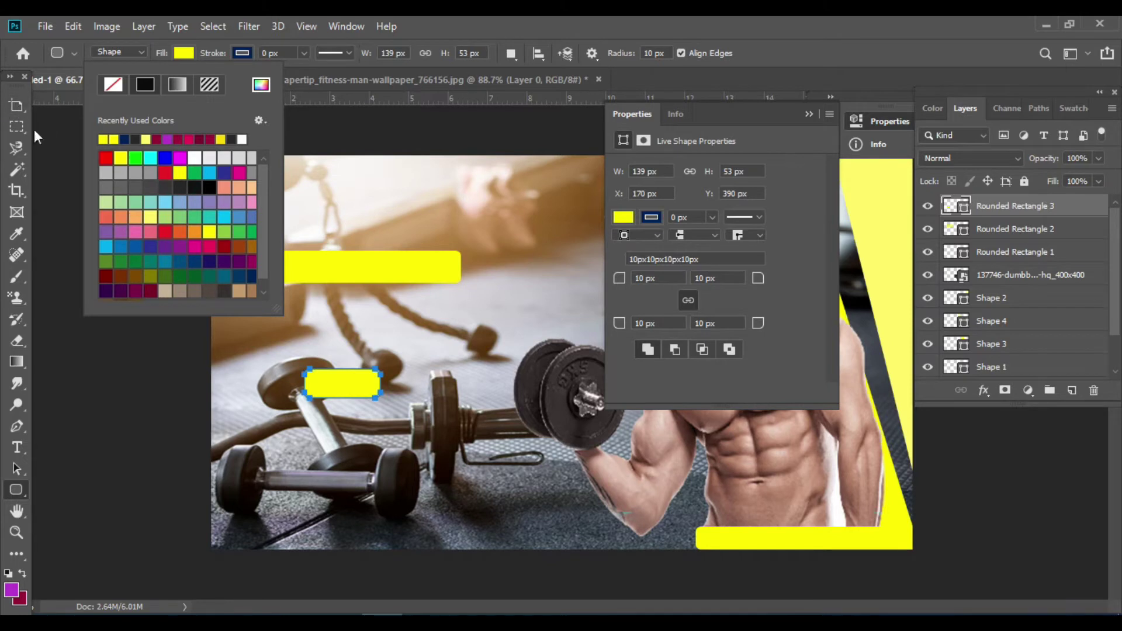
click(20, 105)
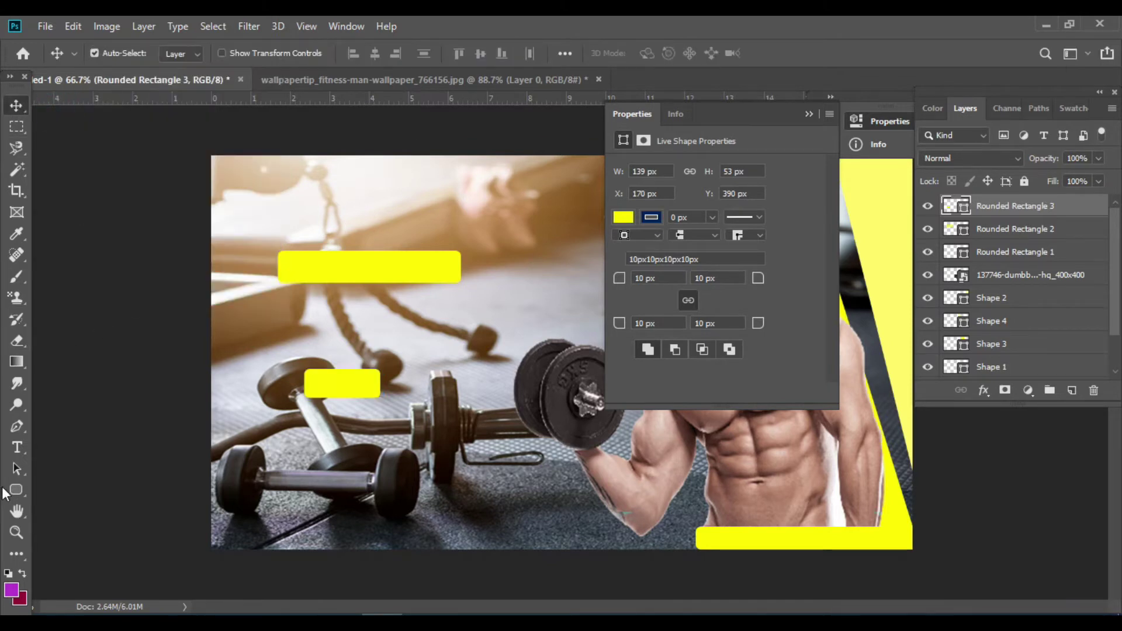
Step: Start a new text line between the two yellow bars
click(811, 113)
right_click(23, 443)
click(263, 329)
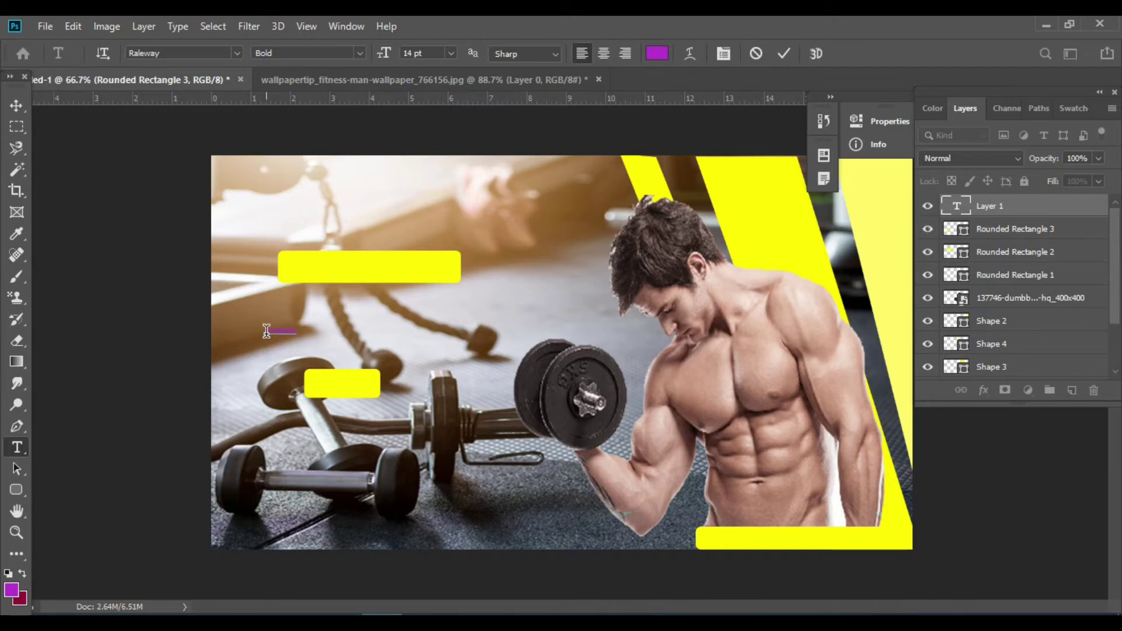
Step: Enlarge the FITNESS text to about 175 pt and fit it between the bars
click(16, 106)
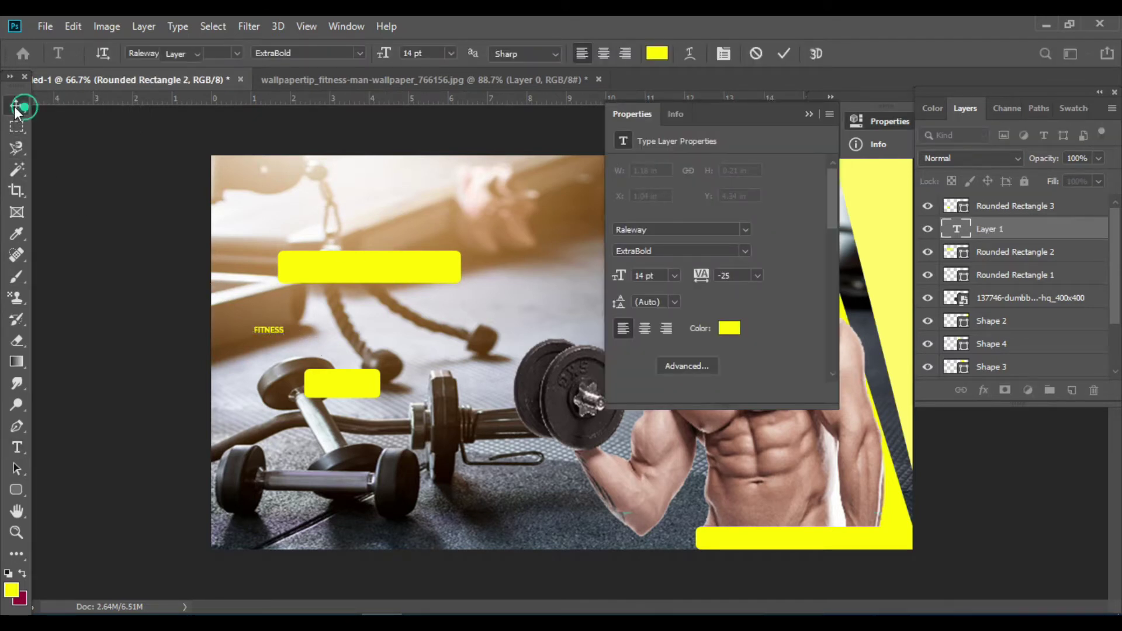
click(16, 106)
key(ctrl+t)
mouse_move(283, 336)
mouse_down()
mouse_move(523, 387)
mouse_move(454, 354)
mouse_up()
click(742, 250)
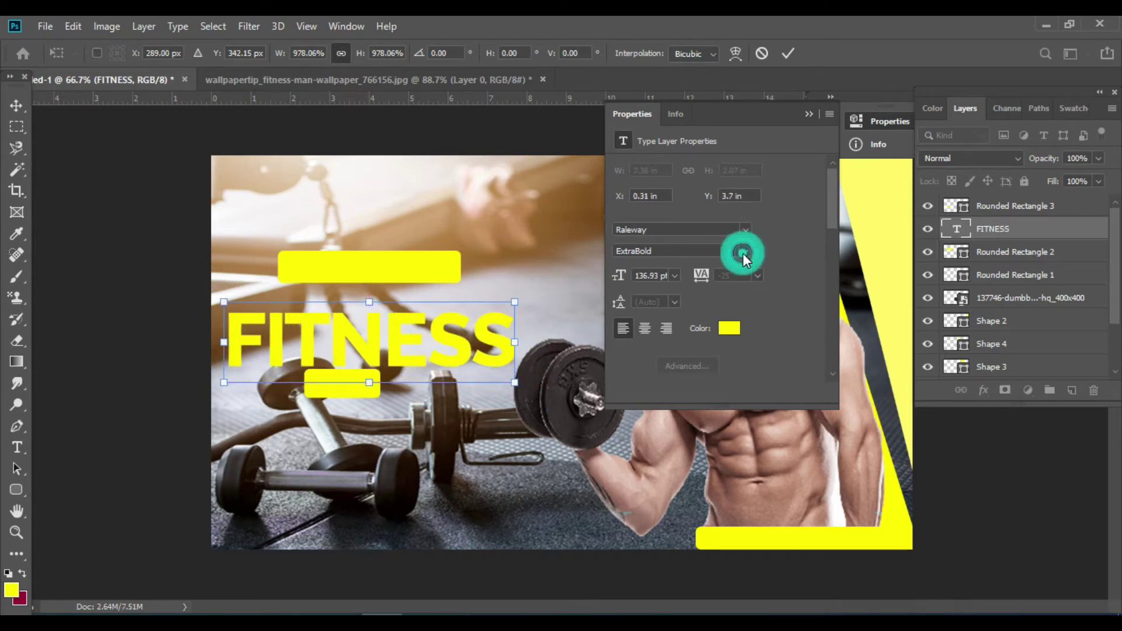
drag(516, 302, 595, 279)
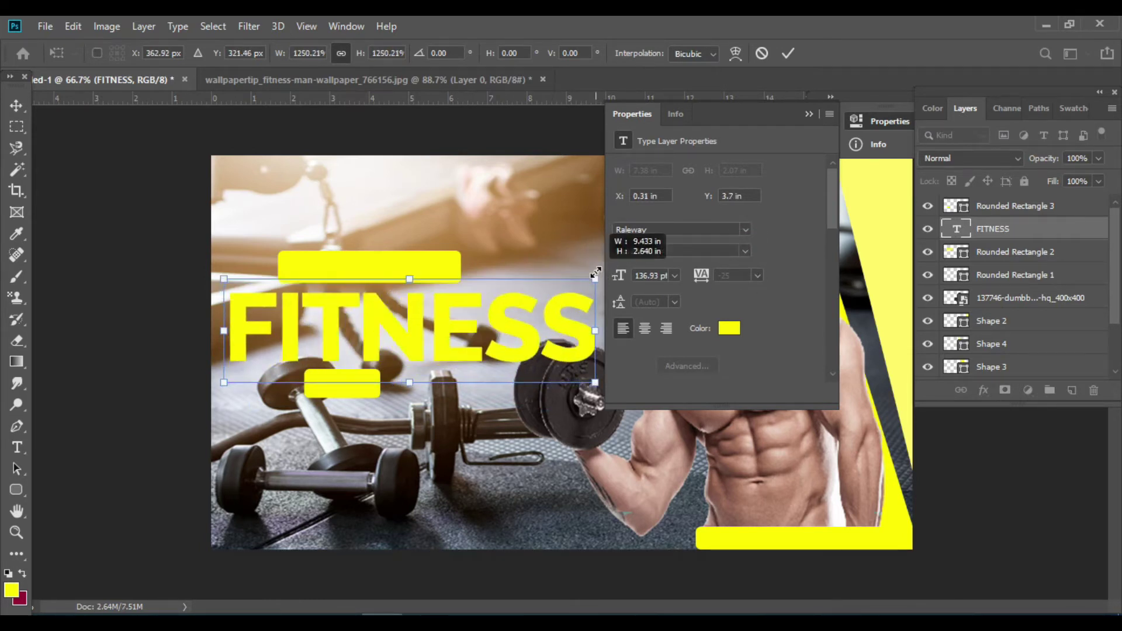
drag(570, 345, 566, 334)
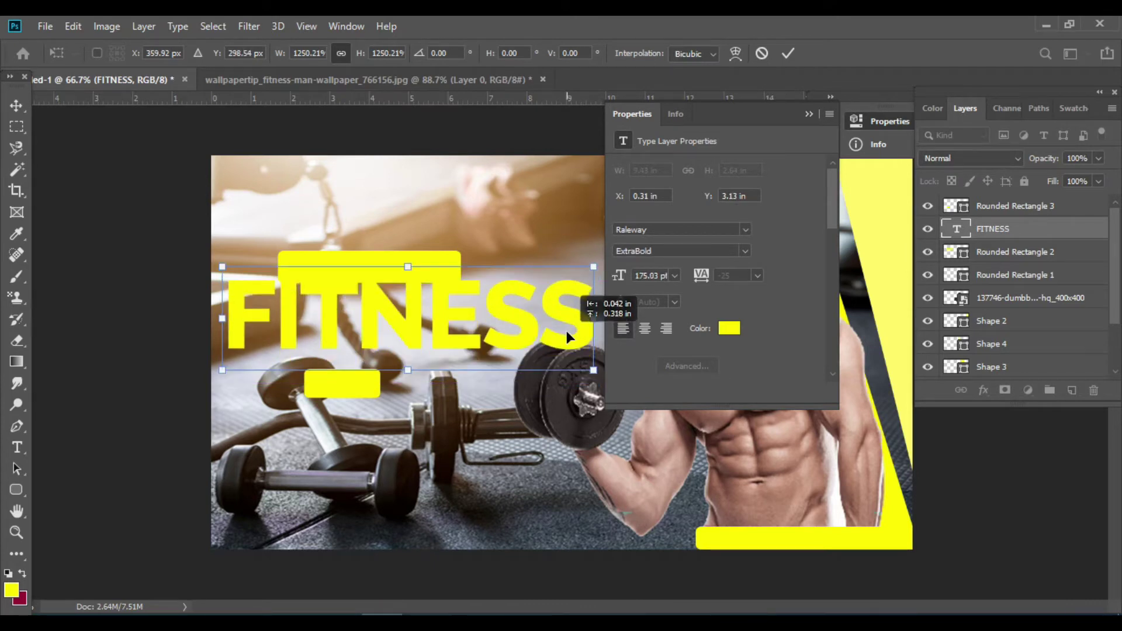
Step: Apply the FITNESS resize and move the upper yellow bar closer above it
click(809, 113)
click(788, 53)
mouse_move(427, 274)
mouse_down()
mouse_move(420, 244)
mouse_move(422, 252)
mouse_up()
Step: Stretch the small bar wider and move it up just below FITNESS
click(366, 383)
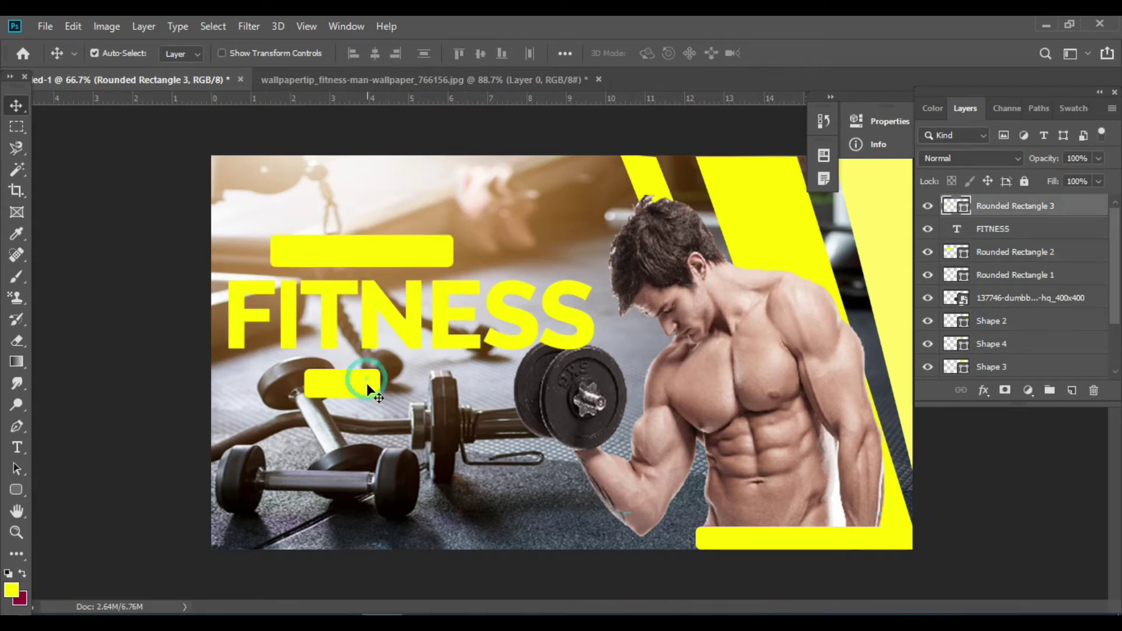
key(ctrl+t)
mouse_move(380, 398)
mouse_down()
mouse_move(411, 400)
mouse_move(365, 384)
mouse_up()
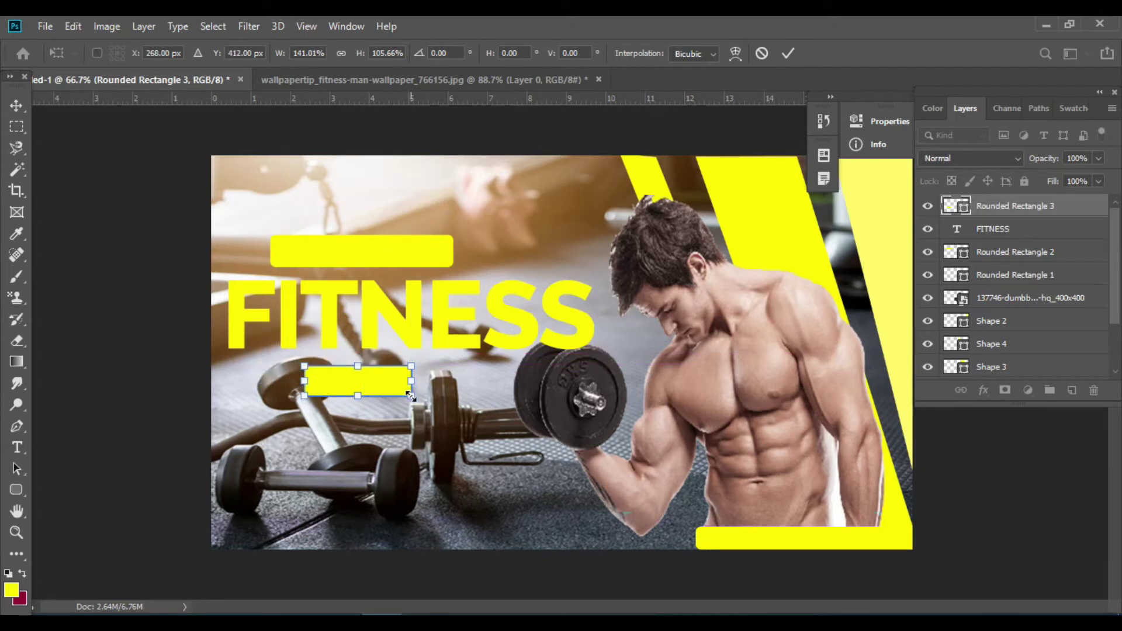
drag(411, 396, 403, 398)
drag(365, 383, 370, 372)
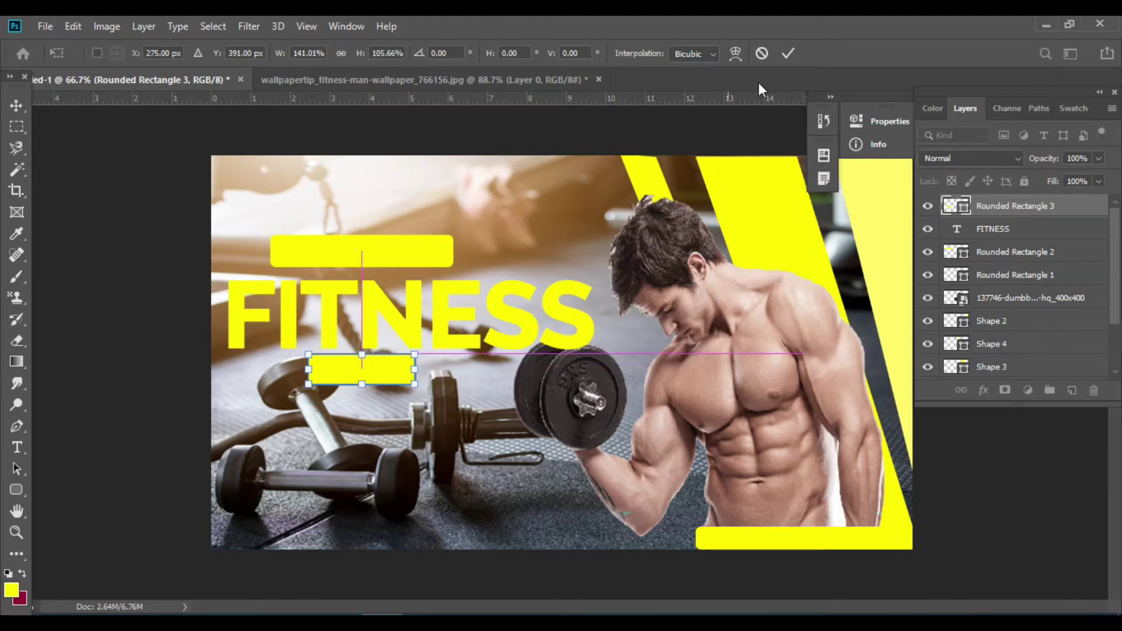
key(Return)
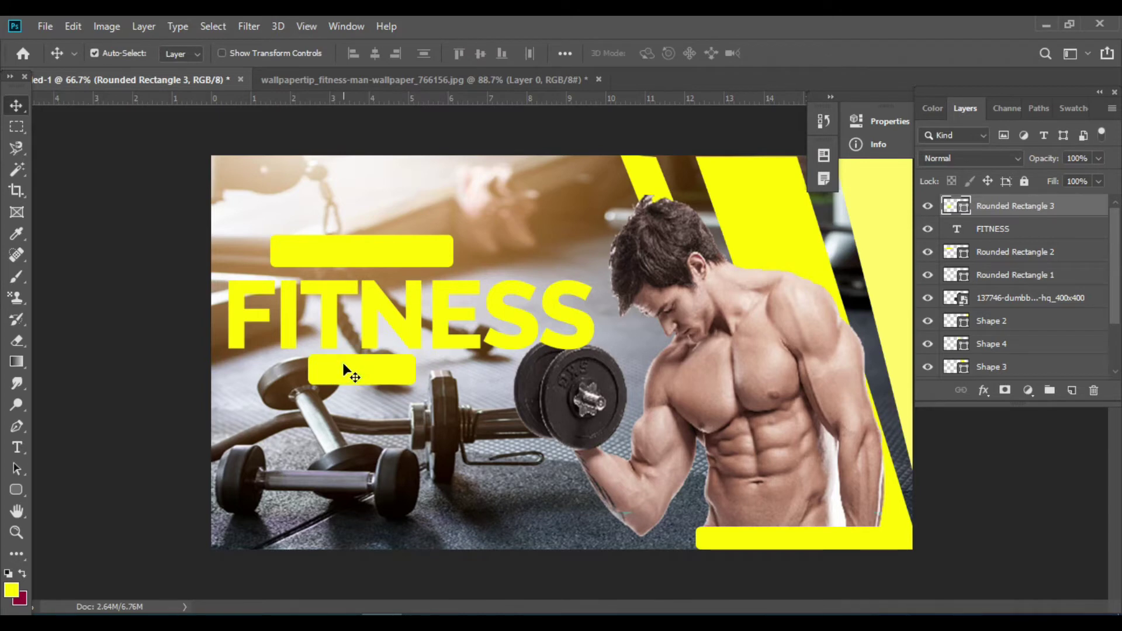
Step: Fill the small bar with white
click(15, 589)
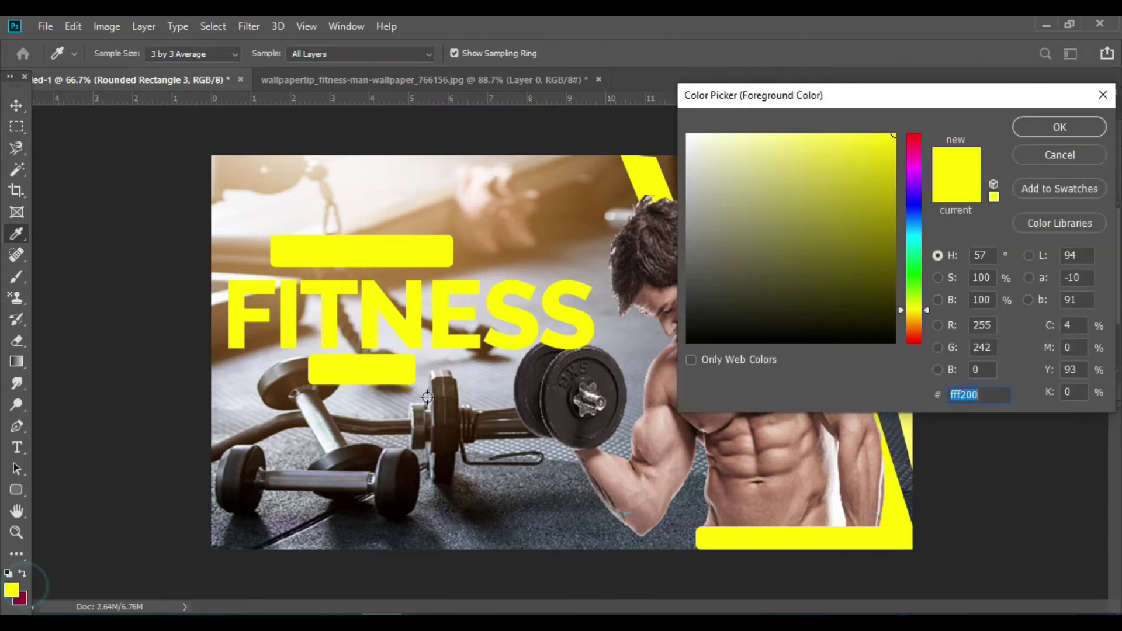
click(688, 134)
click(1059, 127)
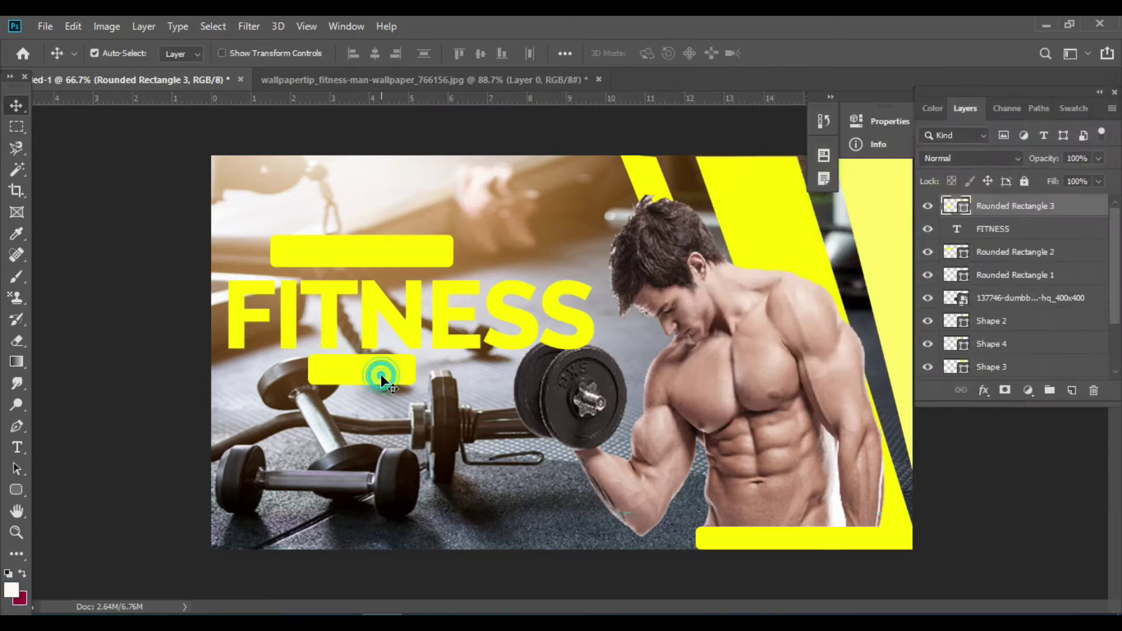
key(alt+BackSpace)
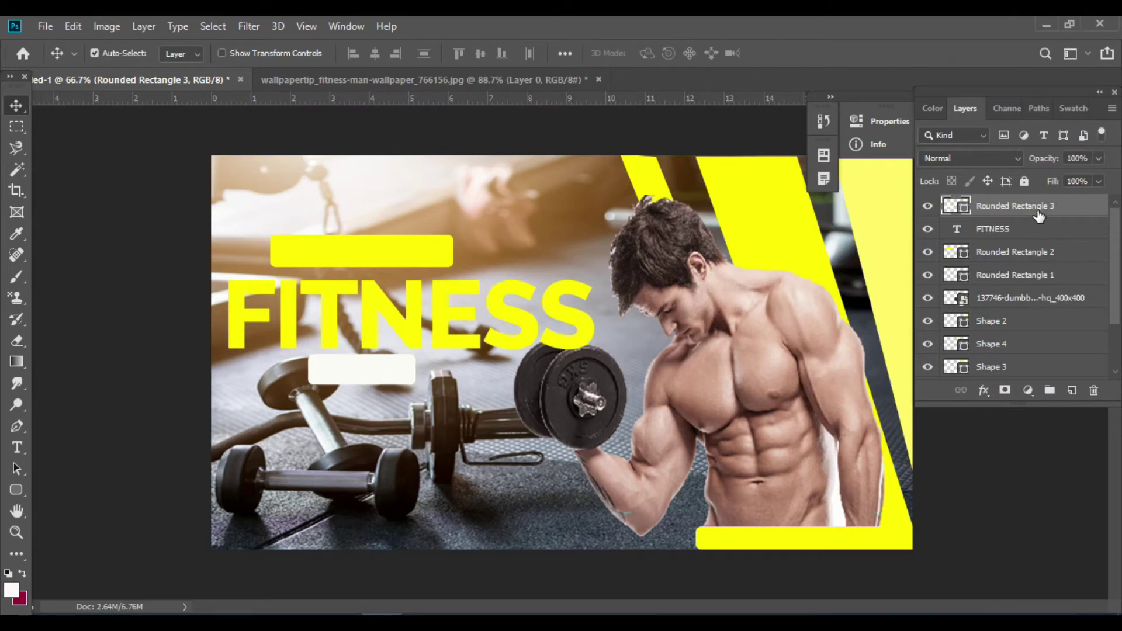
Step: Move the small bar and the FITNESS layer below Shape 2 in the layer stack
drag(1040, 212, 1038, 325)
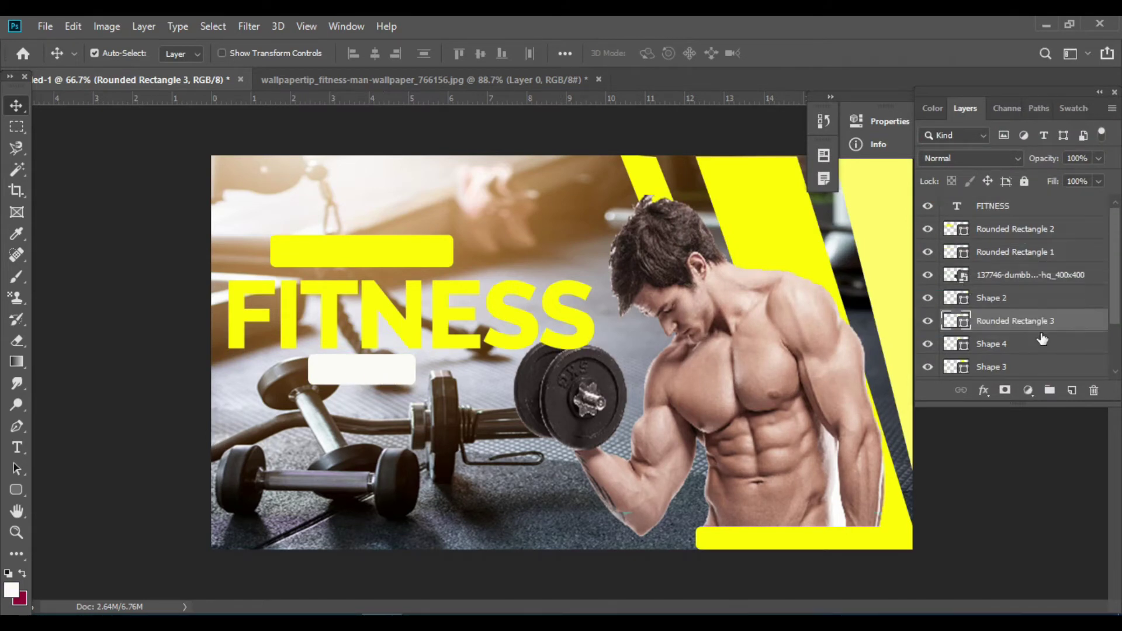
click(565, 342)
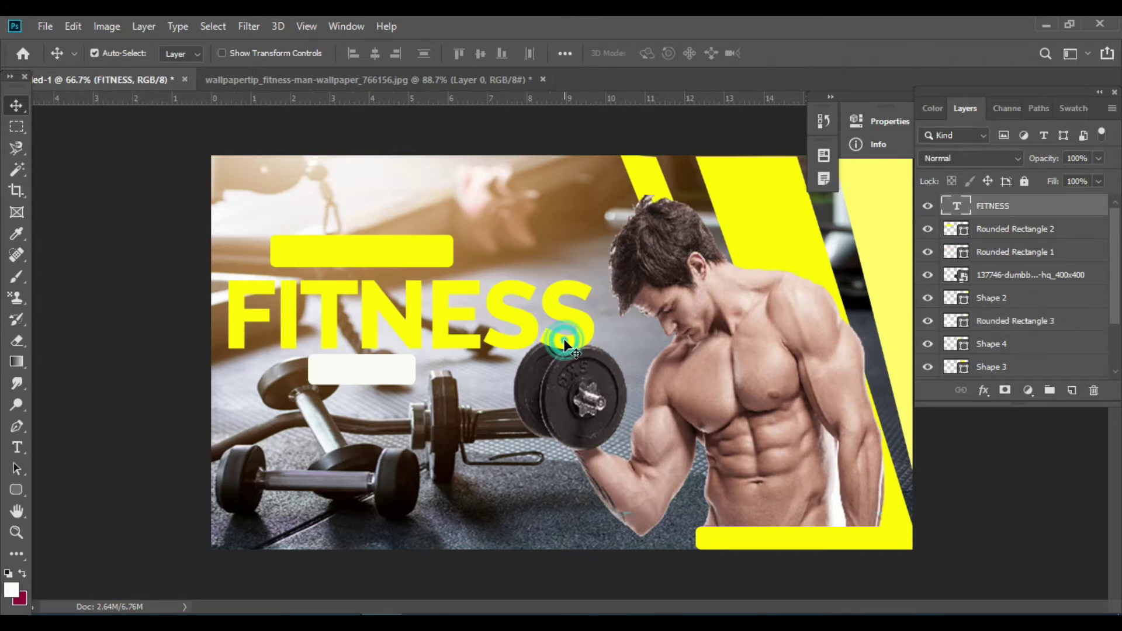
drag(1020, 209, 1014, 310)
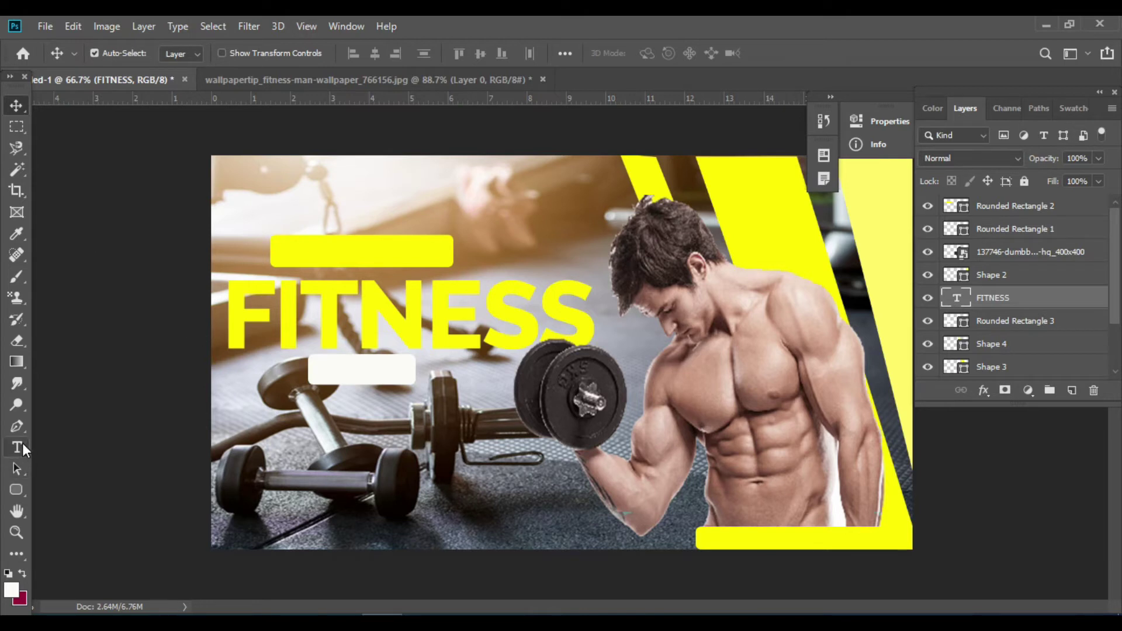
Step: Add a white START label on the upper yellow bar, fixing the missing T
click(18, 448)
click(304, 252)
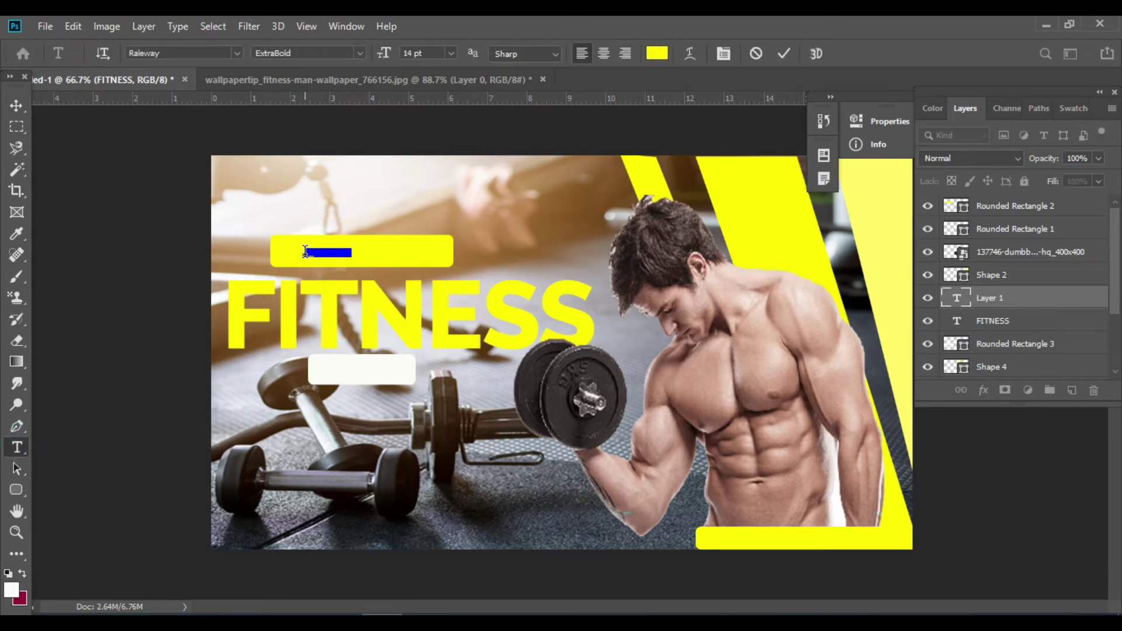
key(BackSpace)
click(657, 53)
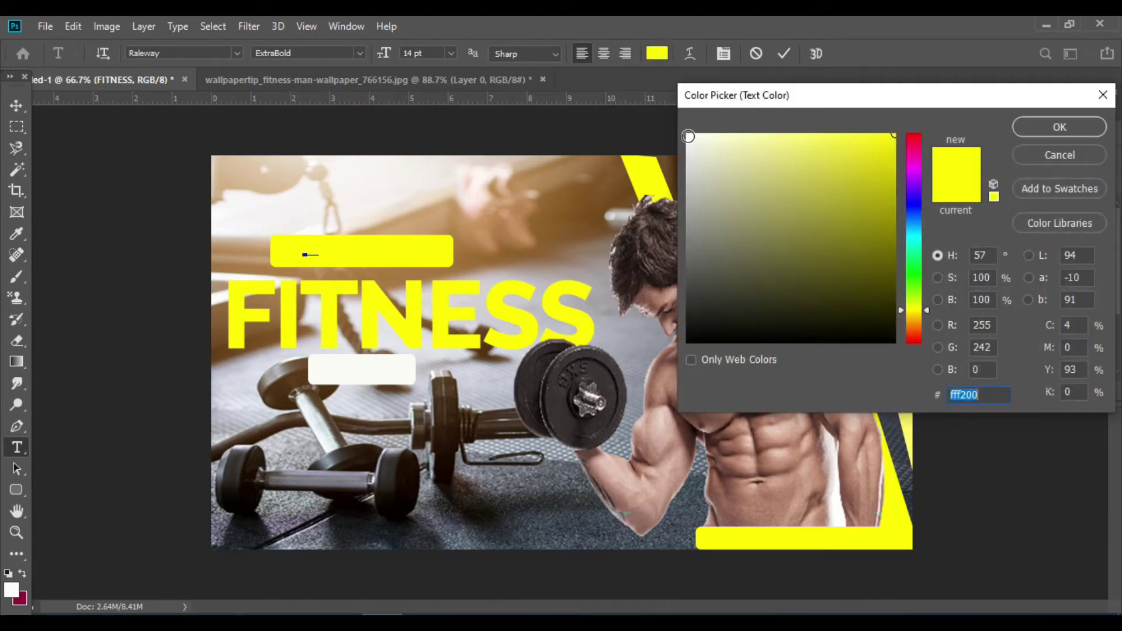
click(1059, 127)
click(17, 105)
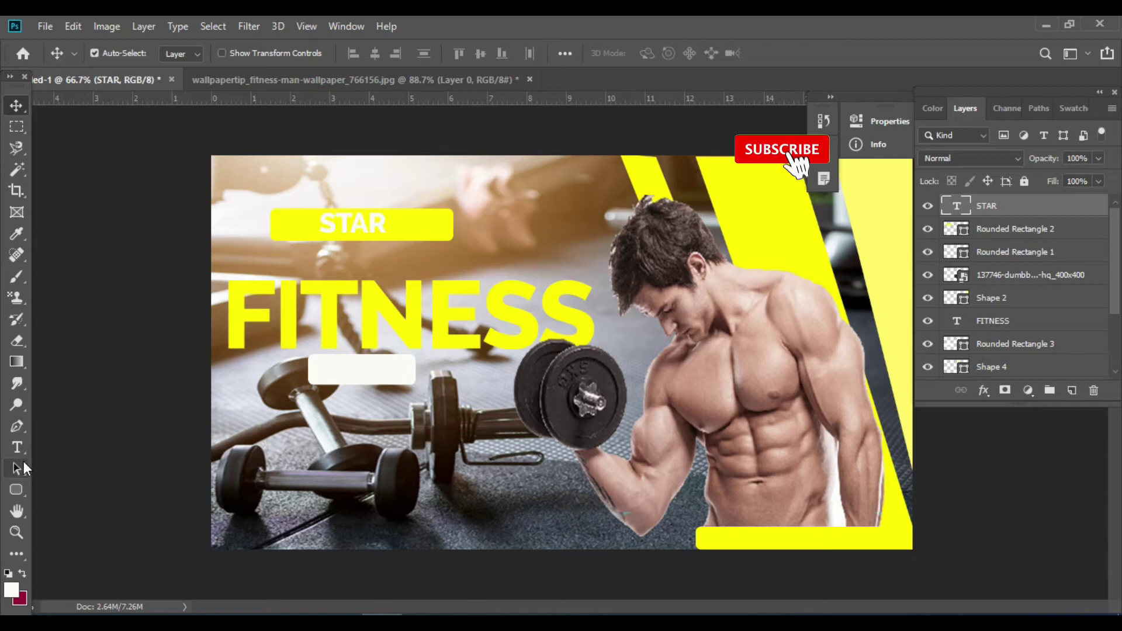
click(18, 447)
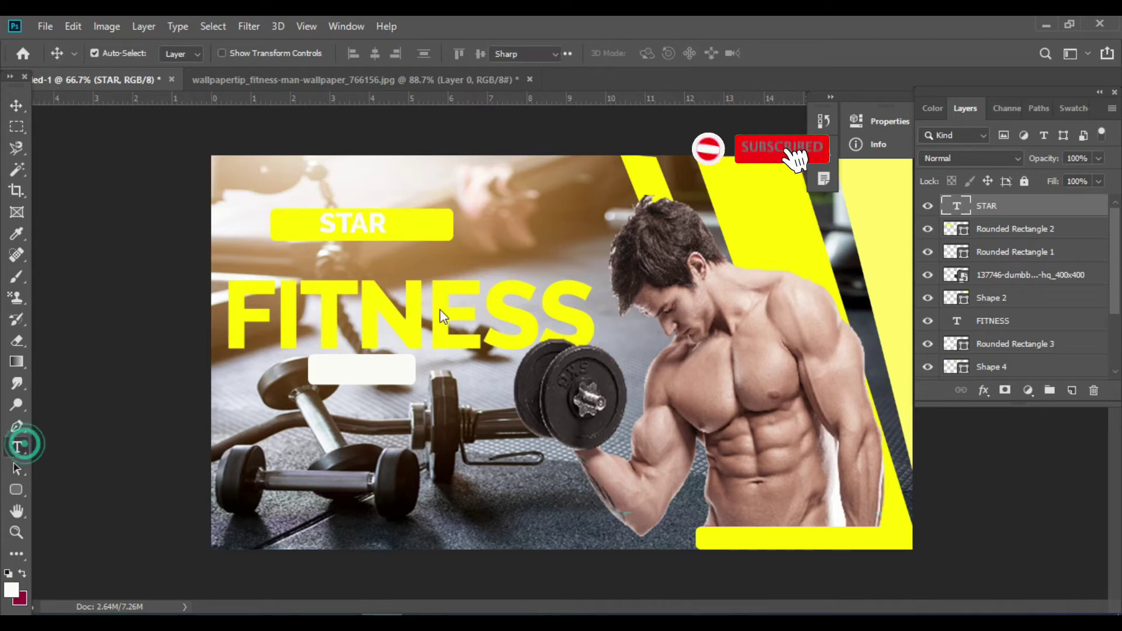
click(387, 223)
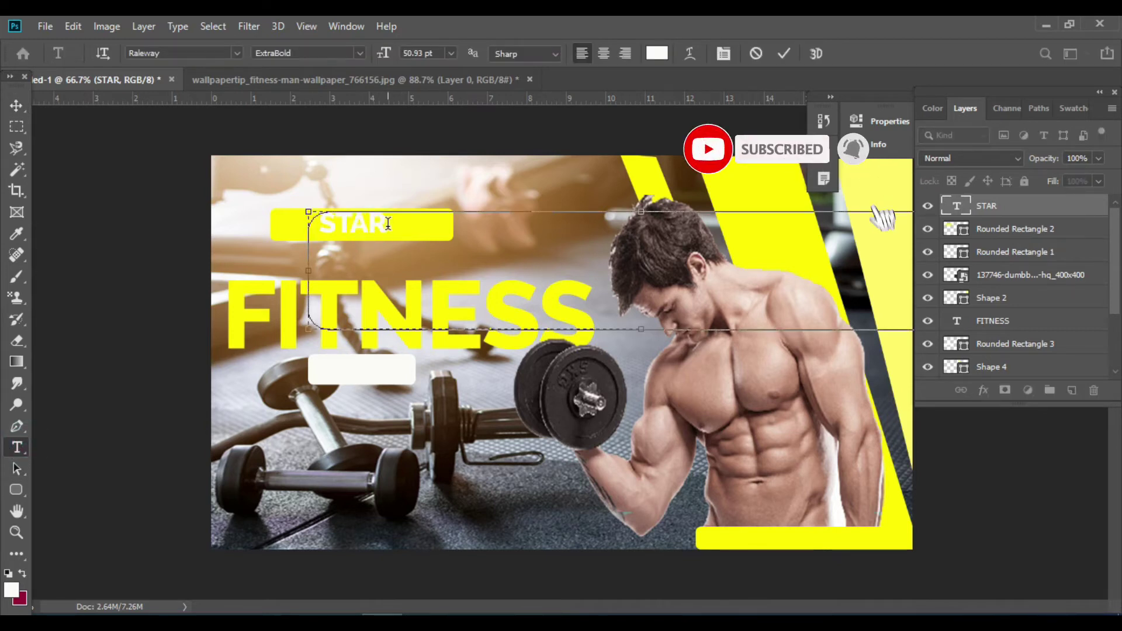
text(T)
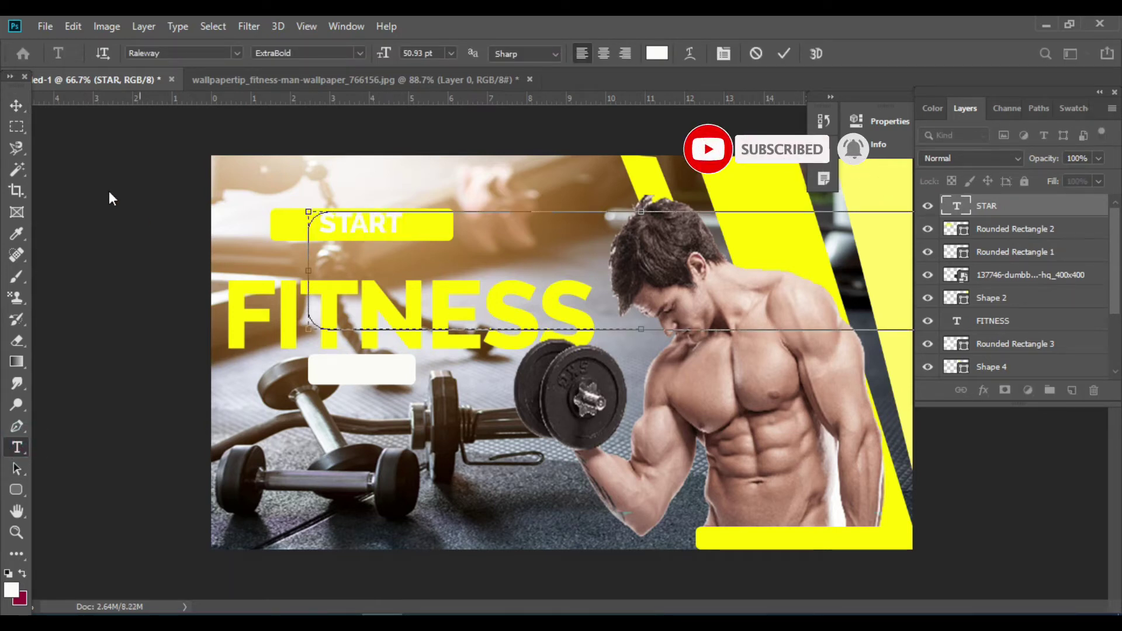
click(17, 105)
click(364, 223)
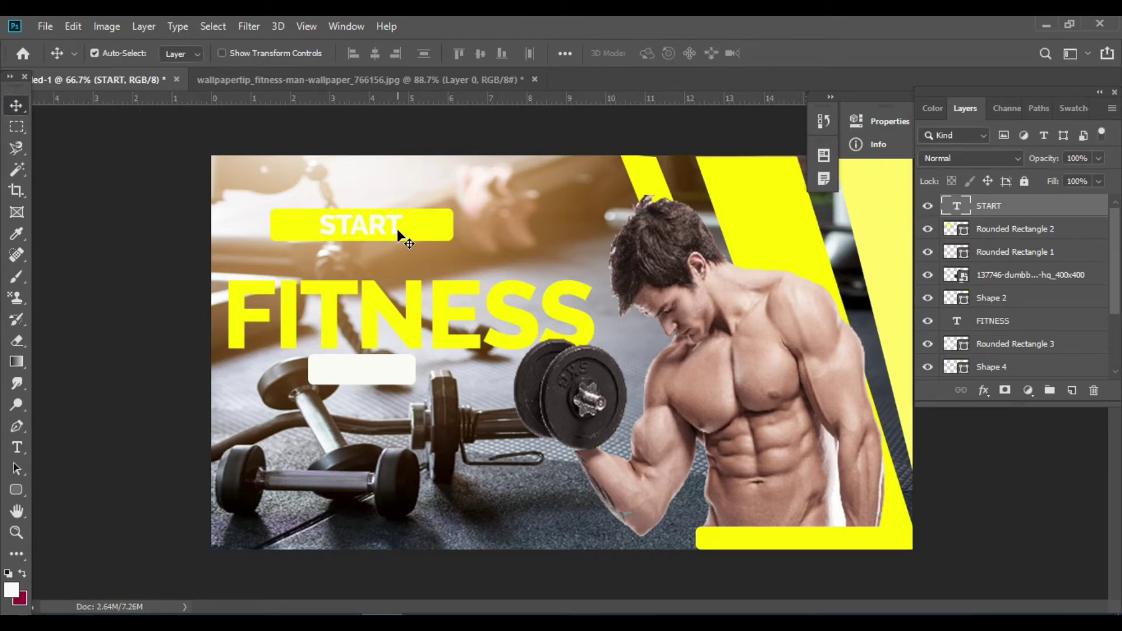
Step: Nudge START and its yellow bar down and left, closer to FITNESS
key(Left)
key(Left)
key(Left)
shift+click(995, 234)
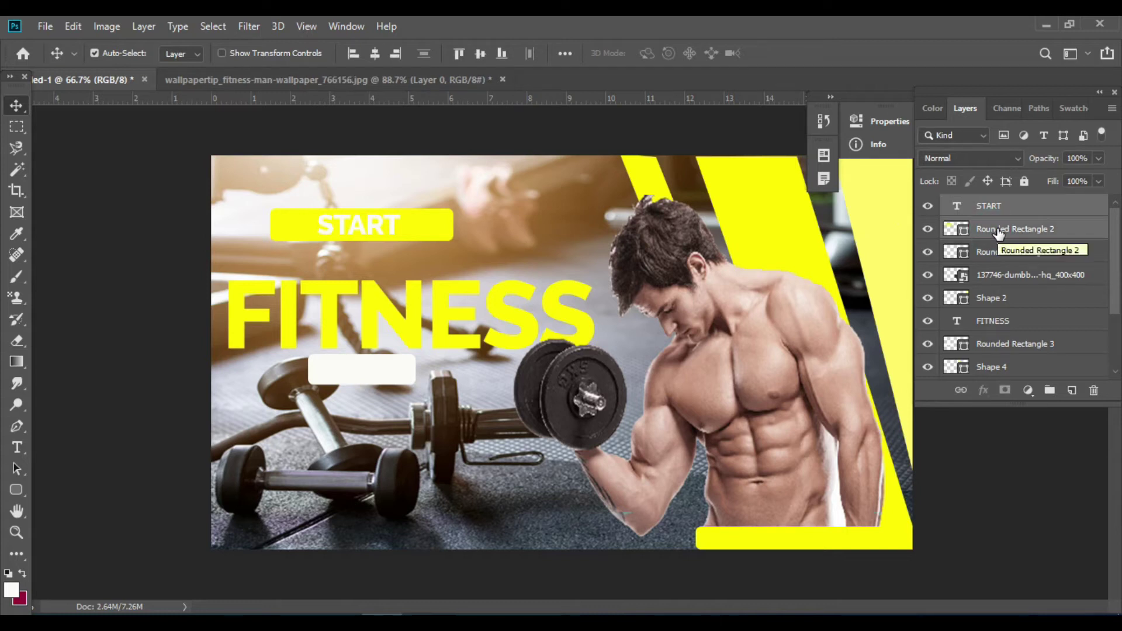
key(shift+Down)
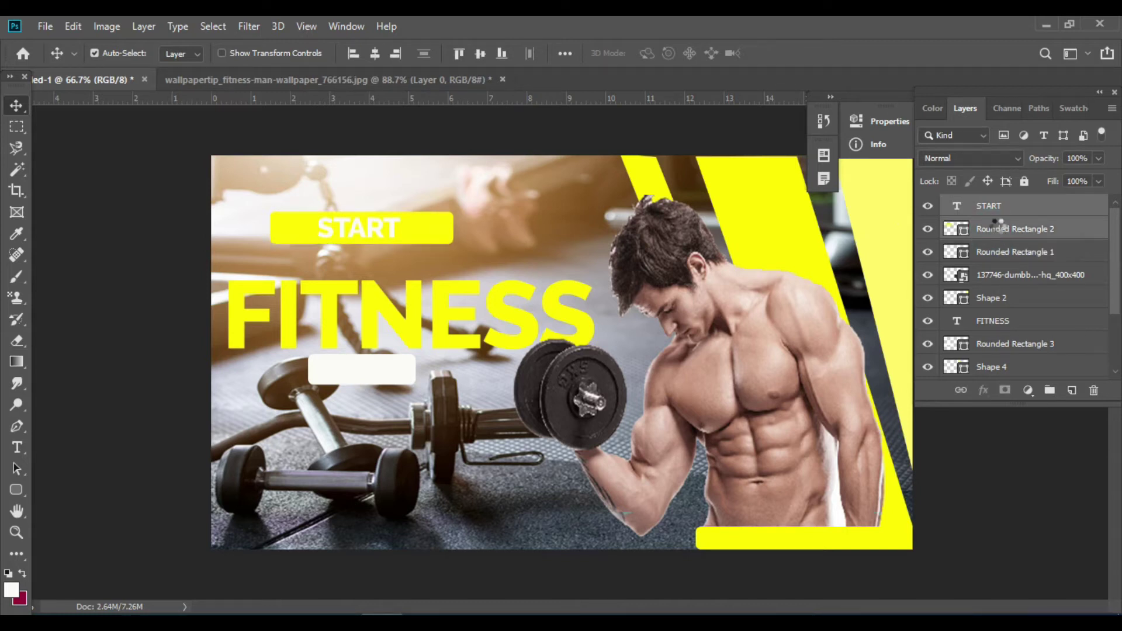
key(shift+Down)
key(shift+Down)
key(shift+Down)
key(shift+Down)
key(Down)
key(Down)
key(Down)
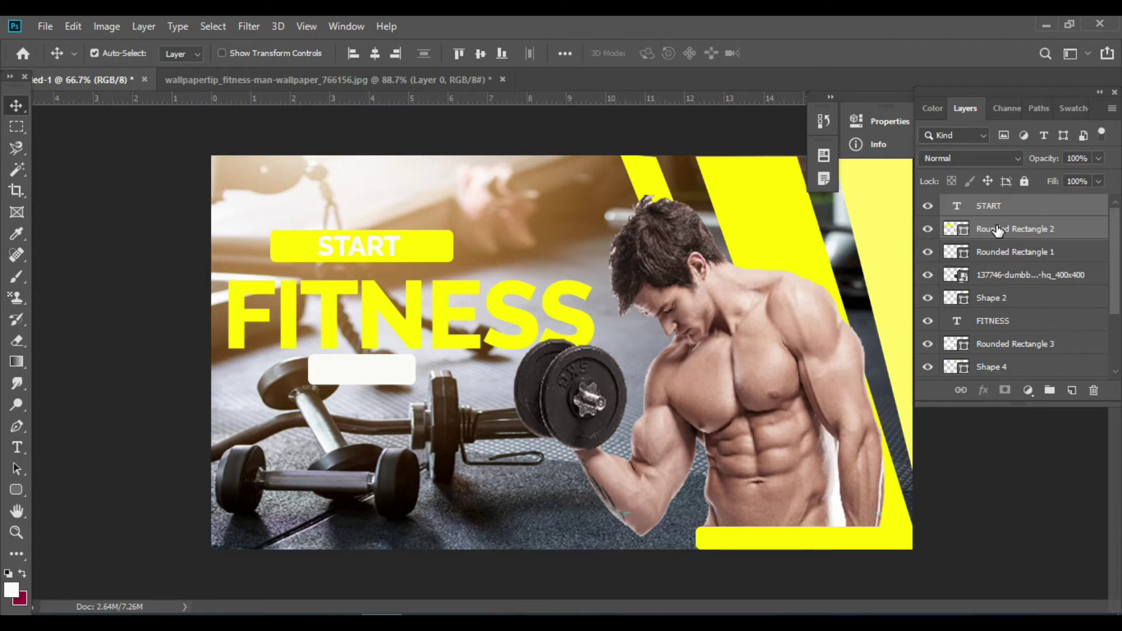
key(shift+Left)
key(shift+Left)
key(shift+Left)
key(shift+Left)
key(shift+Left)
key(shift+Left)
key(shift+Left)
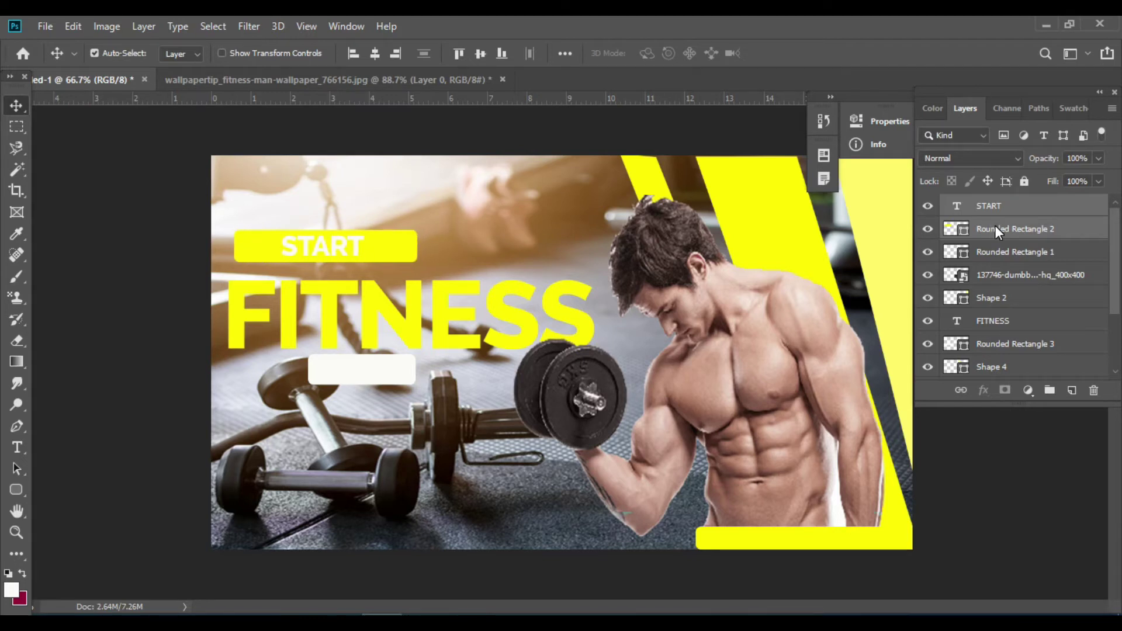
key(Down)
key(Down)
key(Down)
key(Down)
key(Down)
key(Down)
key(Left)
key(Left)
key(Left)
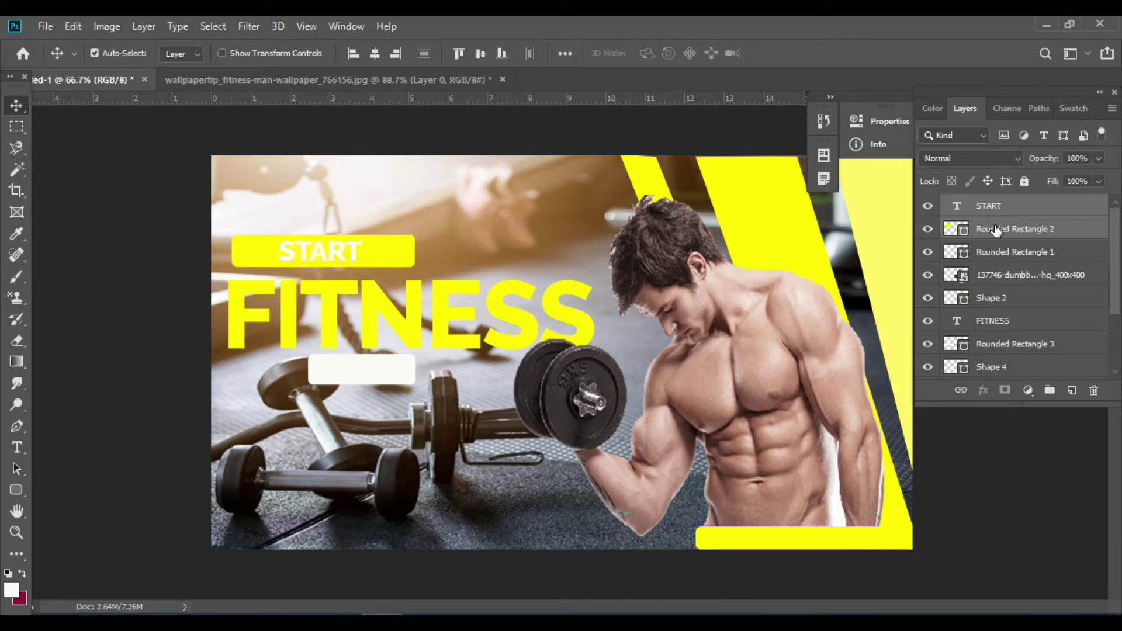
key(Left)
key(Left)
key(Left)
click(72, 331)
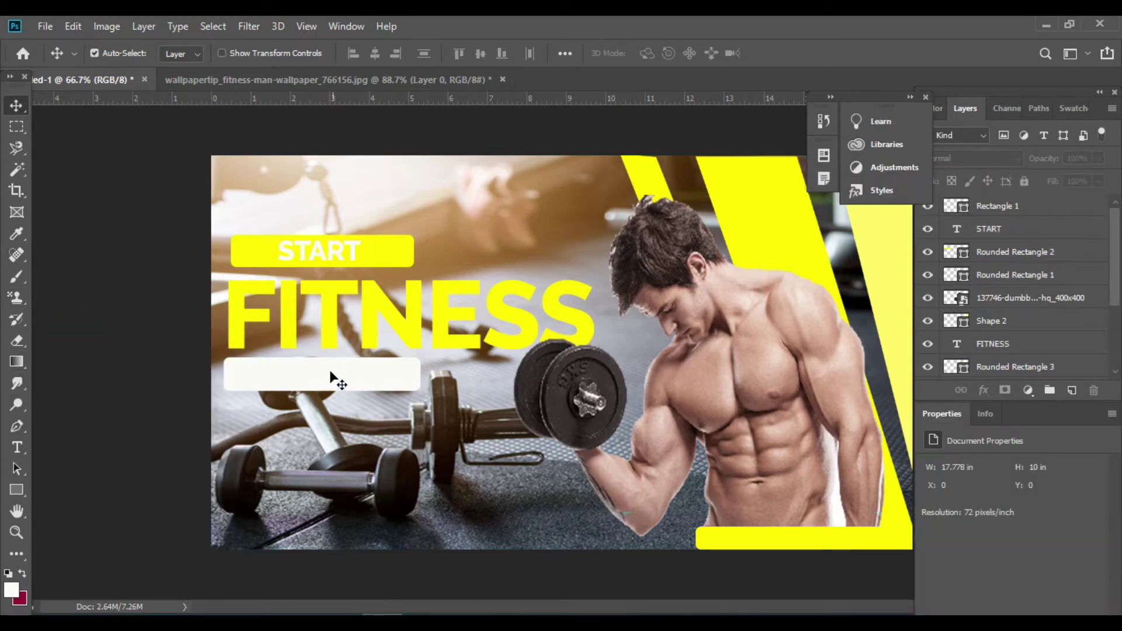
Step: Sample the yellow stripe colour as the foreground colour
click(910, 268)
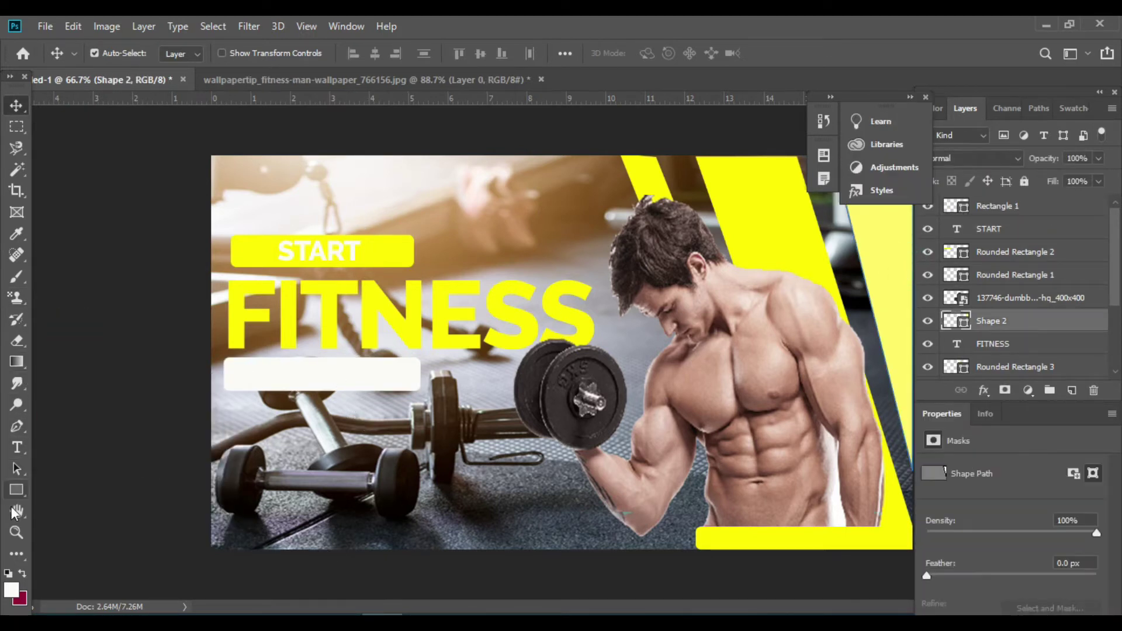
click(17, 234)
click(782, 209)
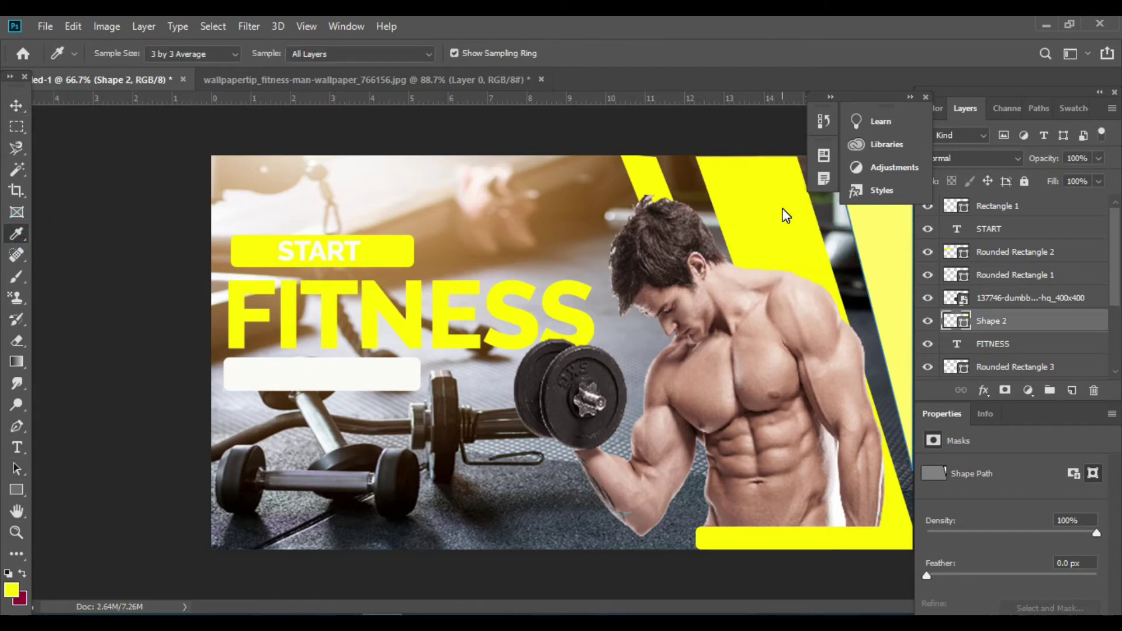
click(16, 105)
click(114, 259)
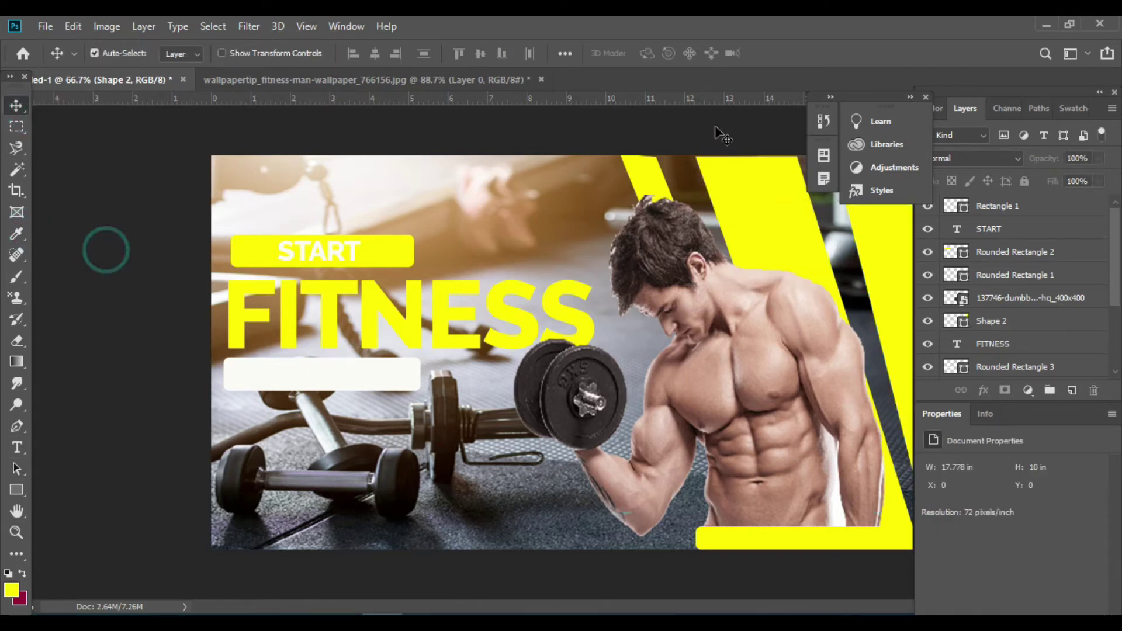
Step: Close the collapsed panel group and hide the side panels
click(926, 97)
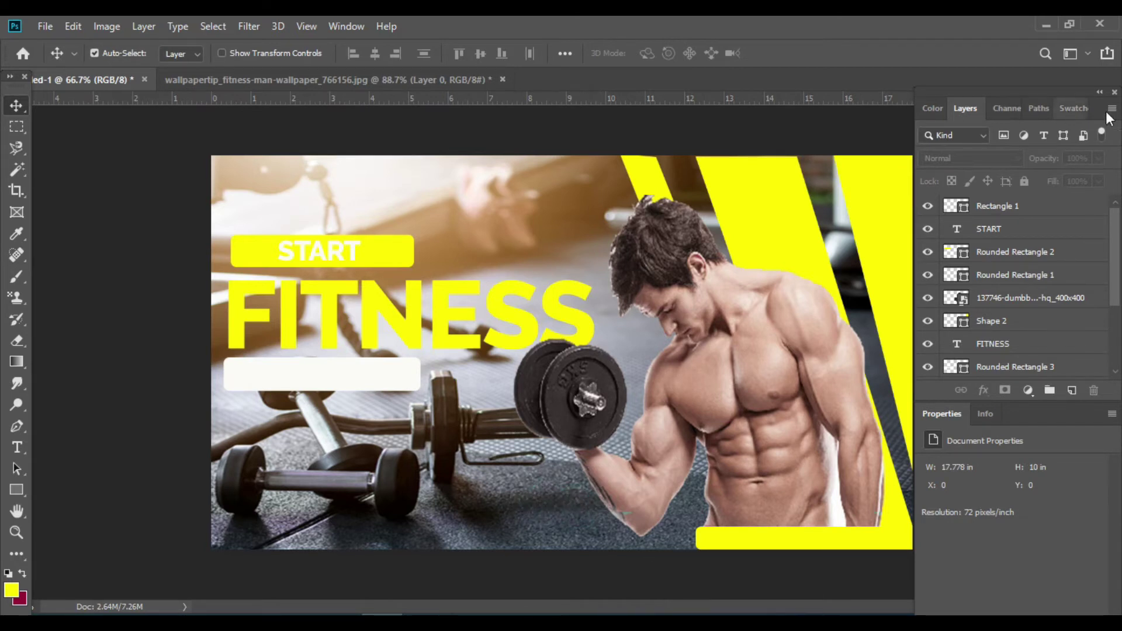
click(1114, 92)
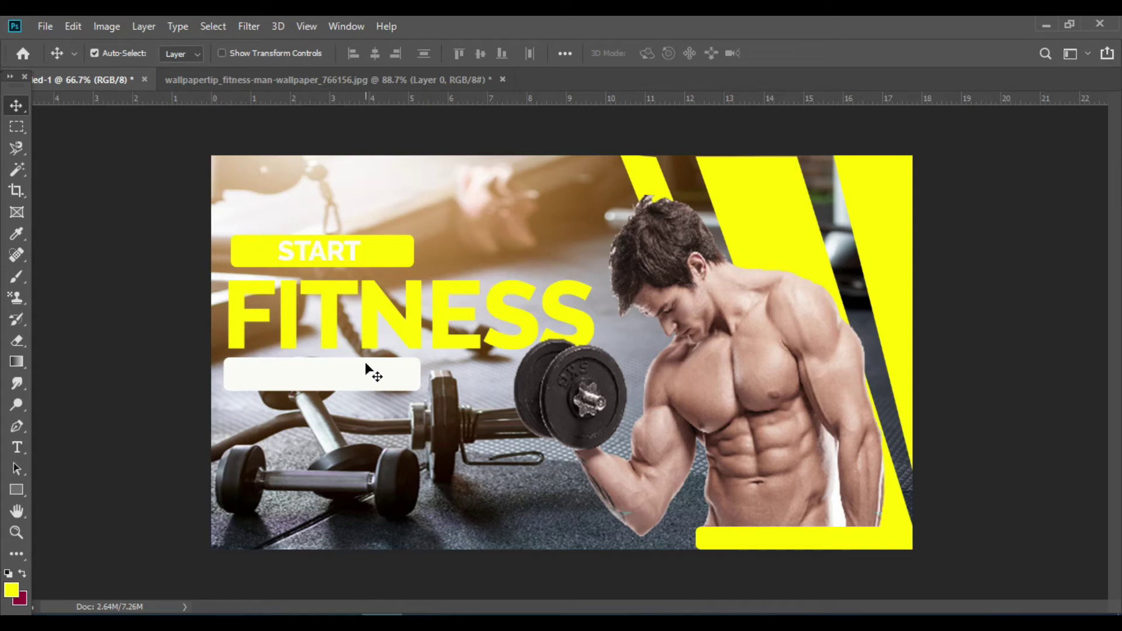
click(396, 320)
click(345, 26)
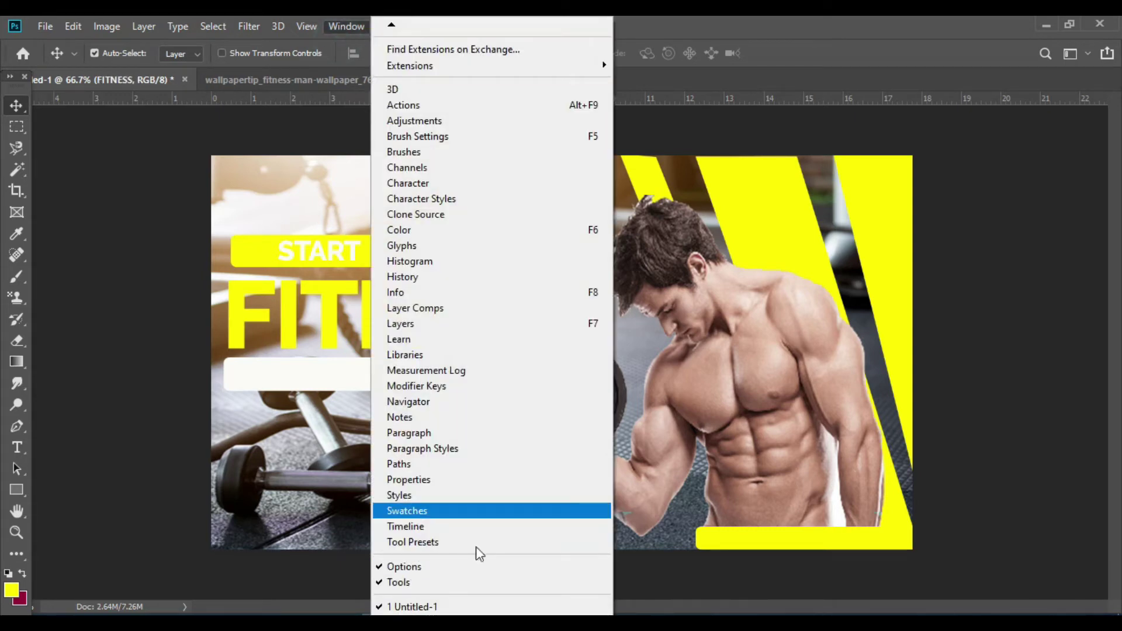
Step: Fill the white bar under FITNESS with the START bar's yellow
click(775, 566)
click(16, 234)
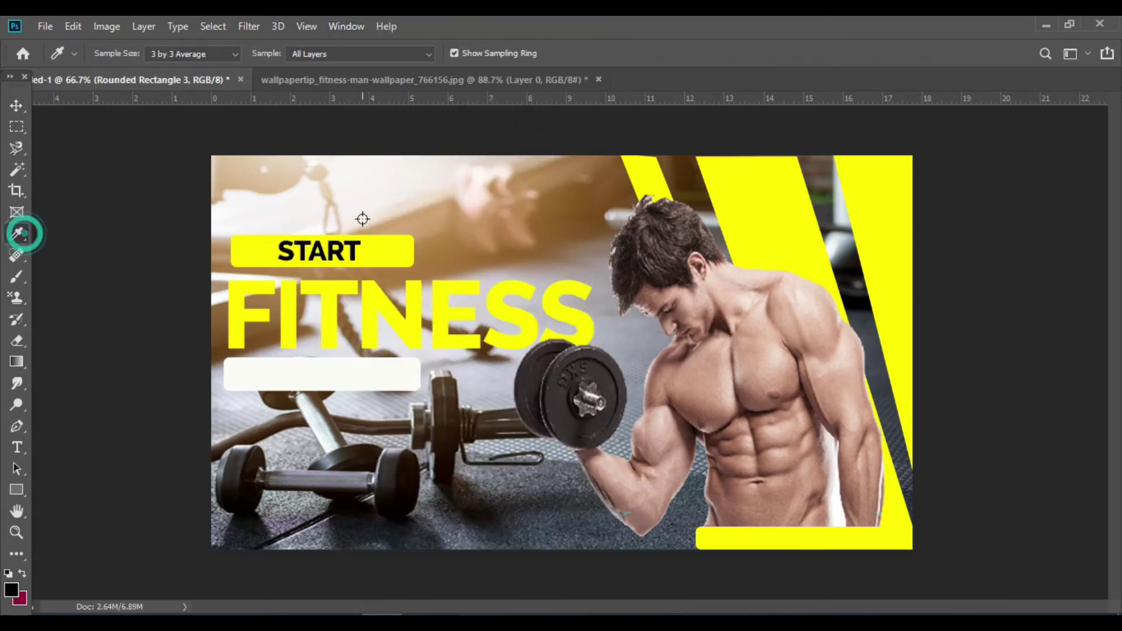
click(366, 253)
key(alt+BackSpace)
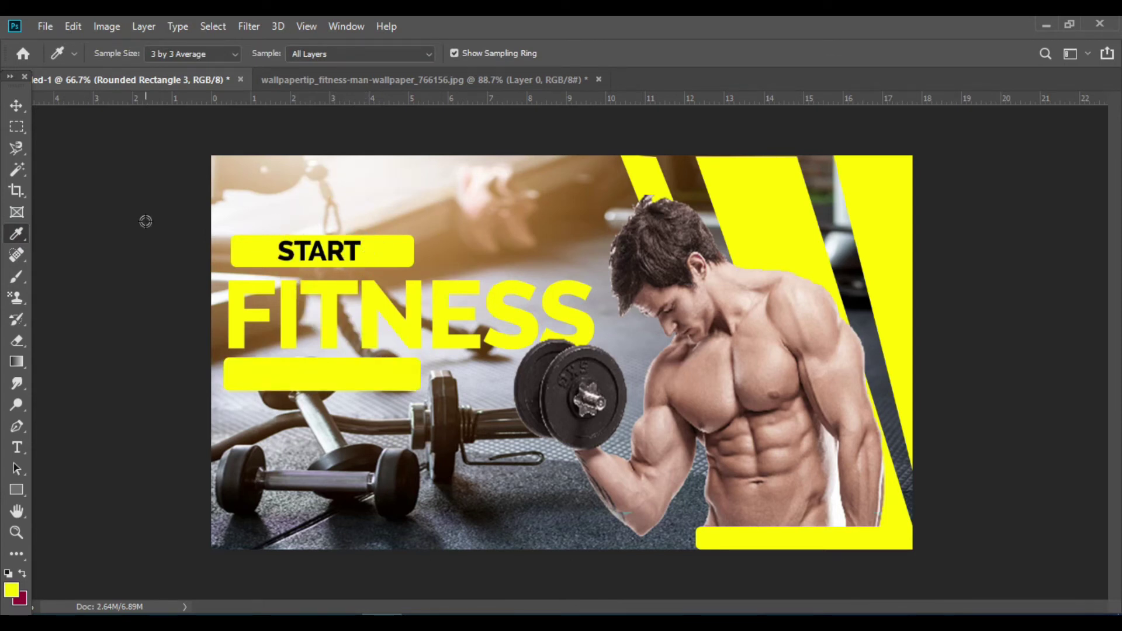
click(17, 448)
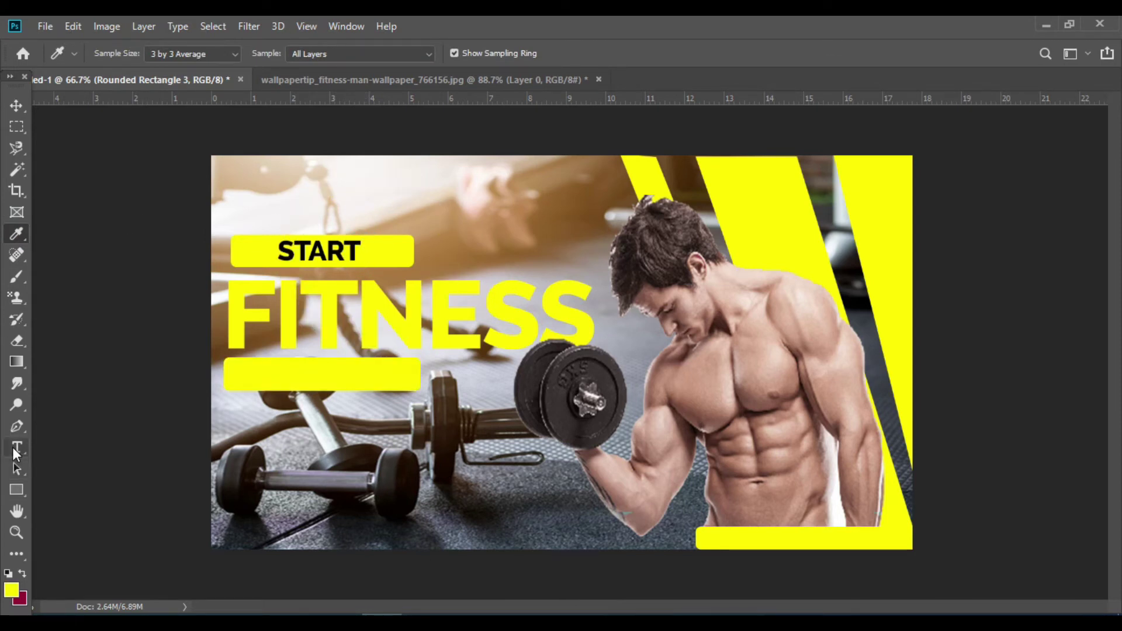
Step: Add WITH US text in the yellow bar and move the bar down below it
click(247, 379)
key(BackSpace)
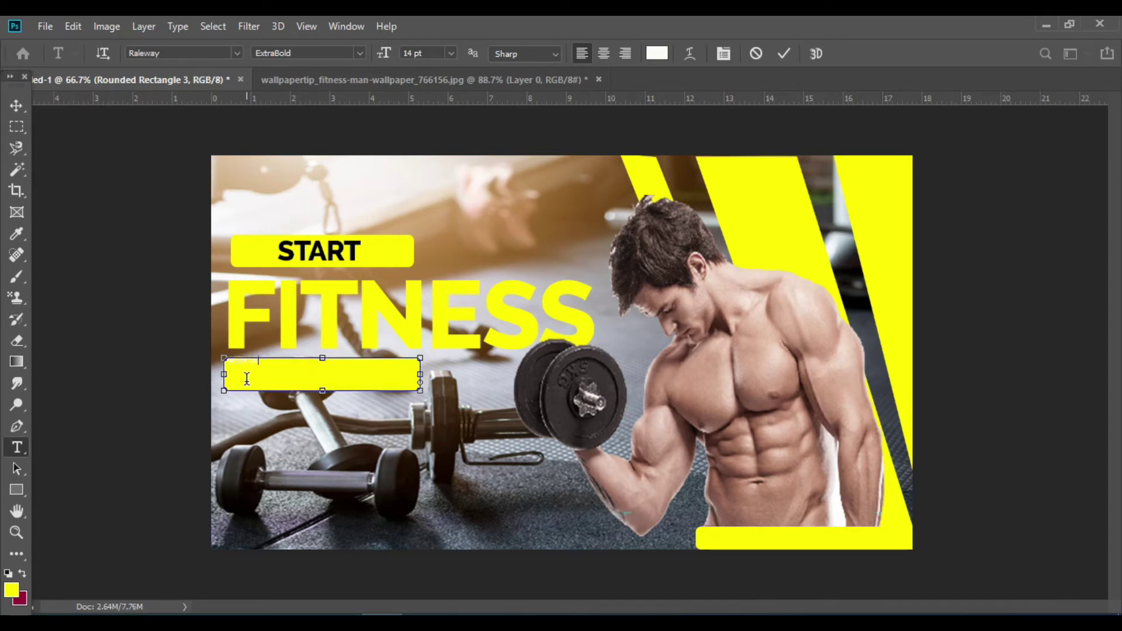
click(17, 106)
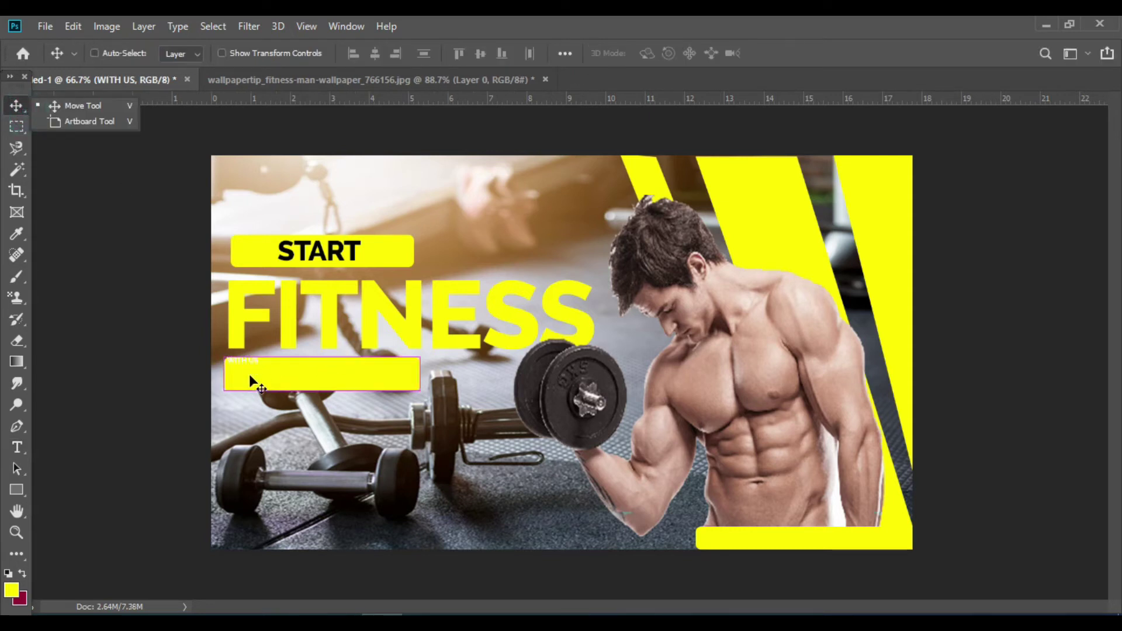
click(279, 389)
key(Return)
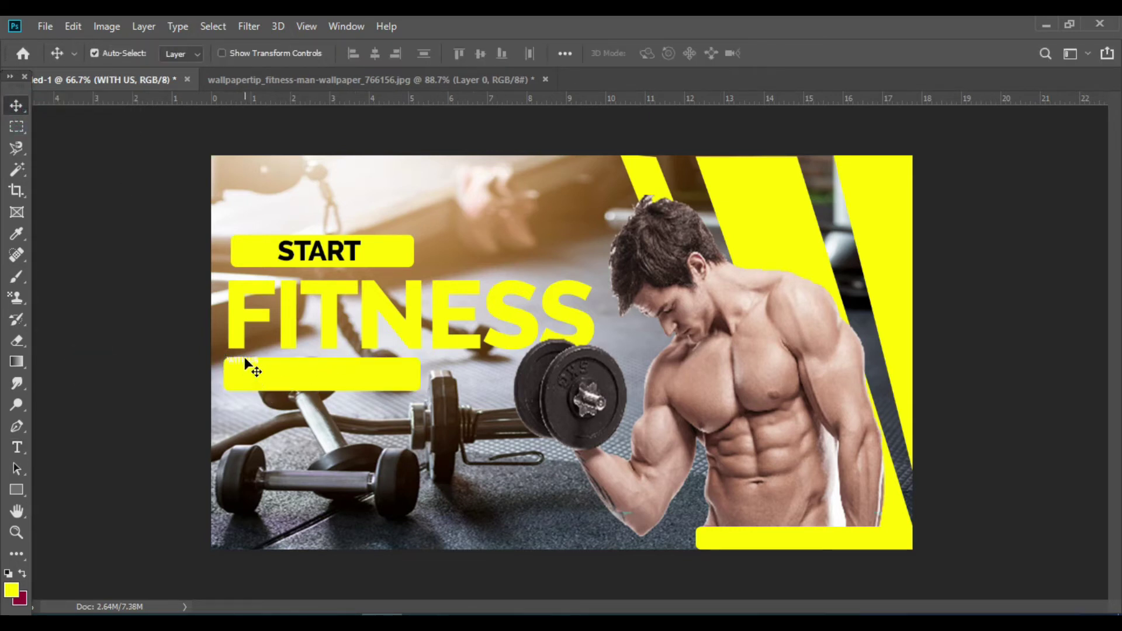
drag(243, 358, 254, 398)
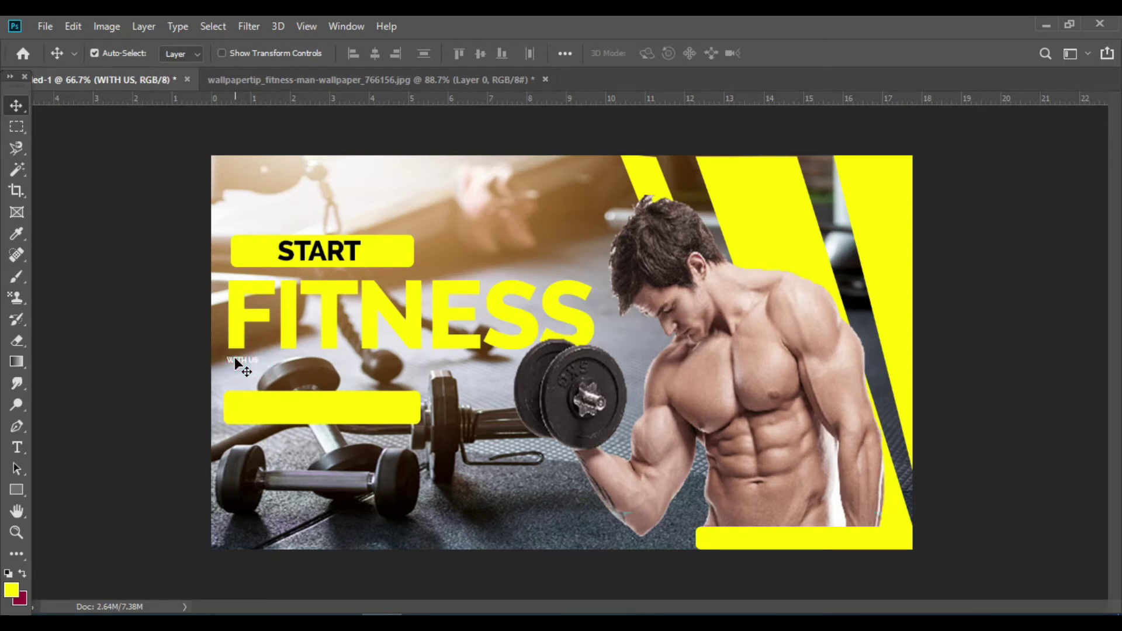
Step: Scale WITH US to about 229% and settle the bar back under FITNESS
key(ctrl+t)
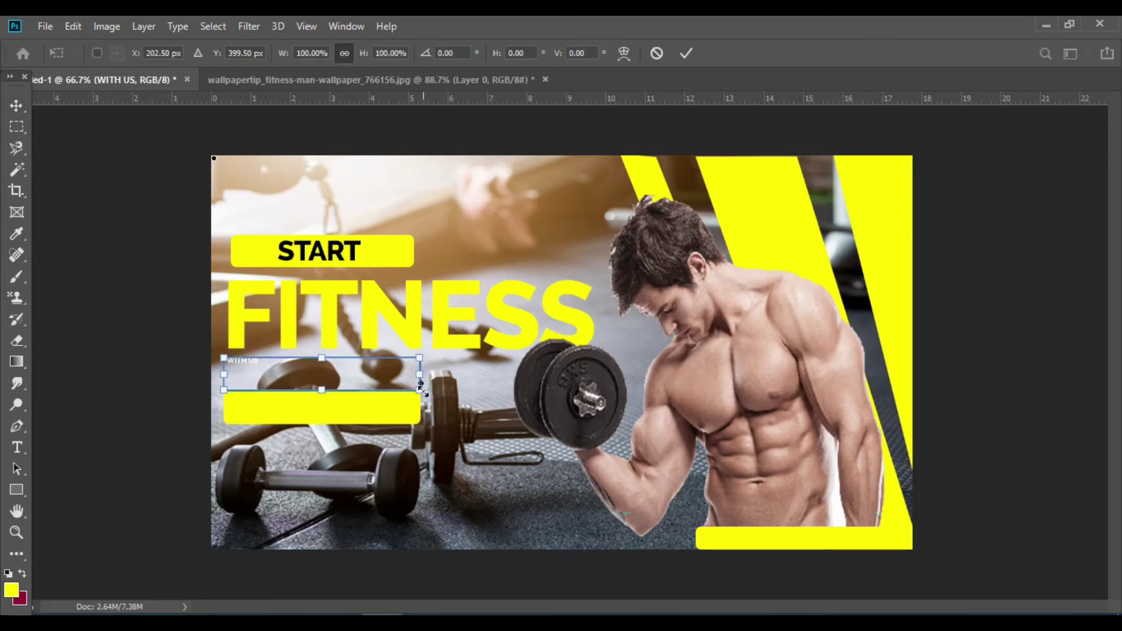
drag(420, 389, 672, 433)
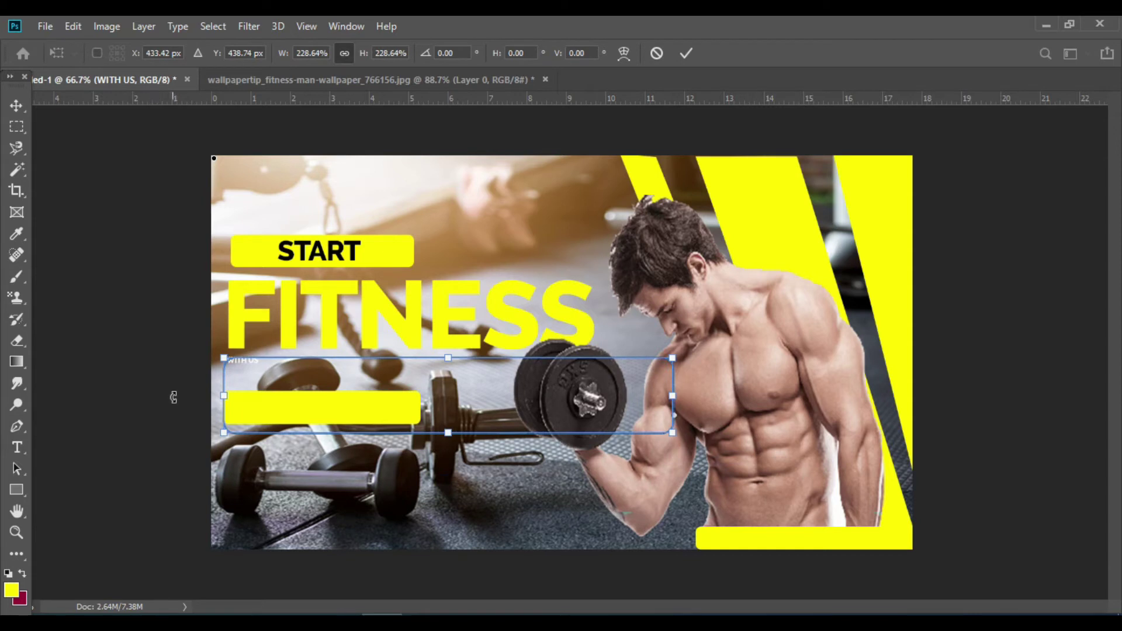
click(686, 53)
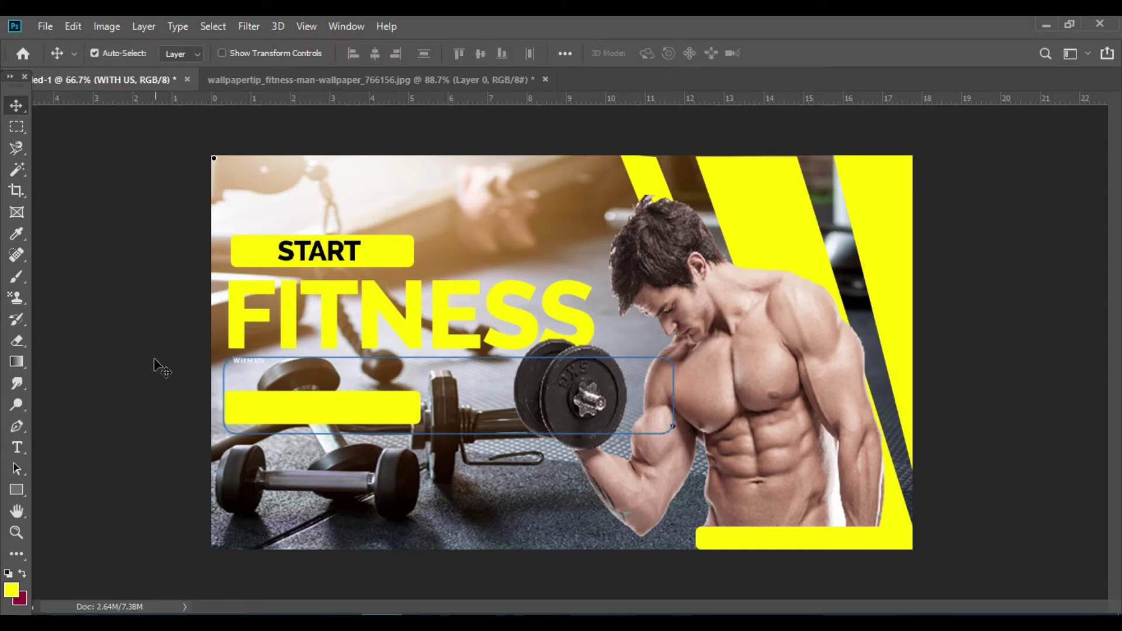
click(152, 360)
drag(264, 377, 288, 420)
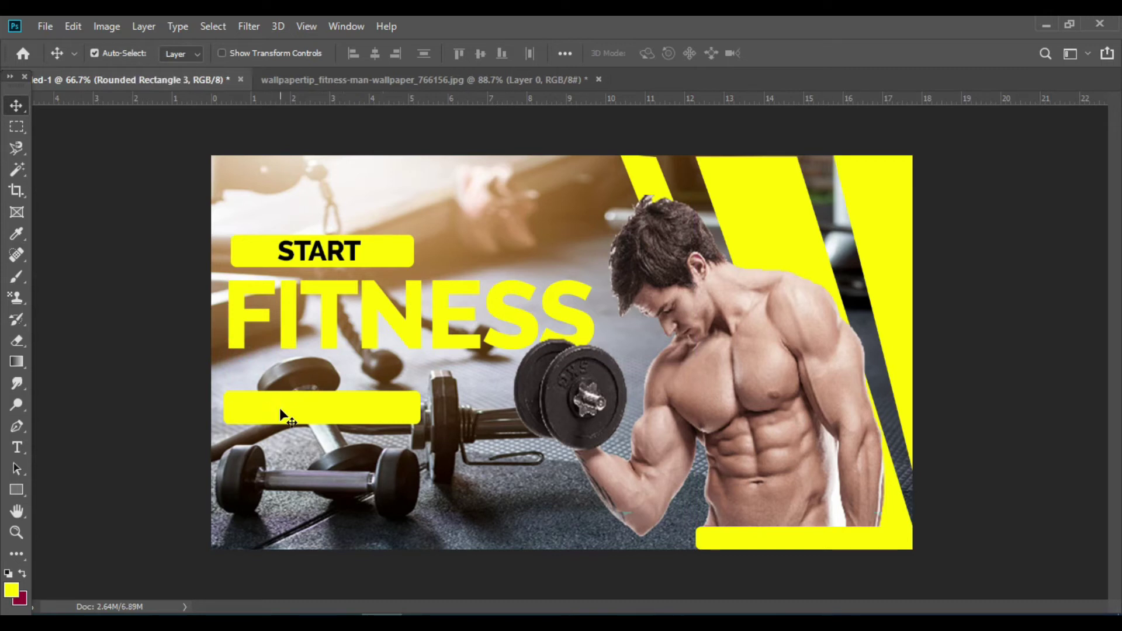
drag(283, 415, 289, 380)
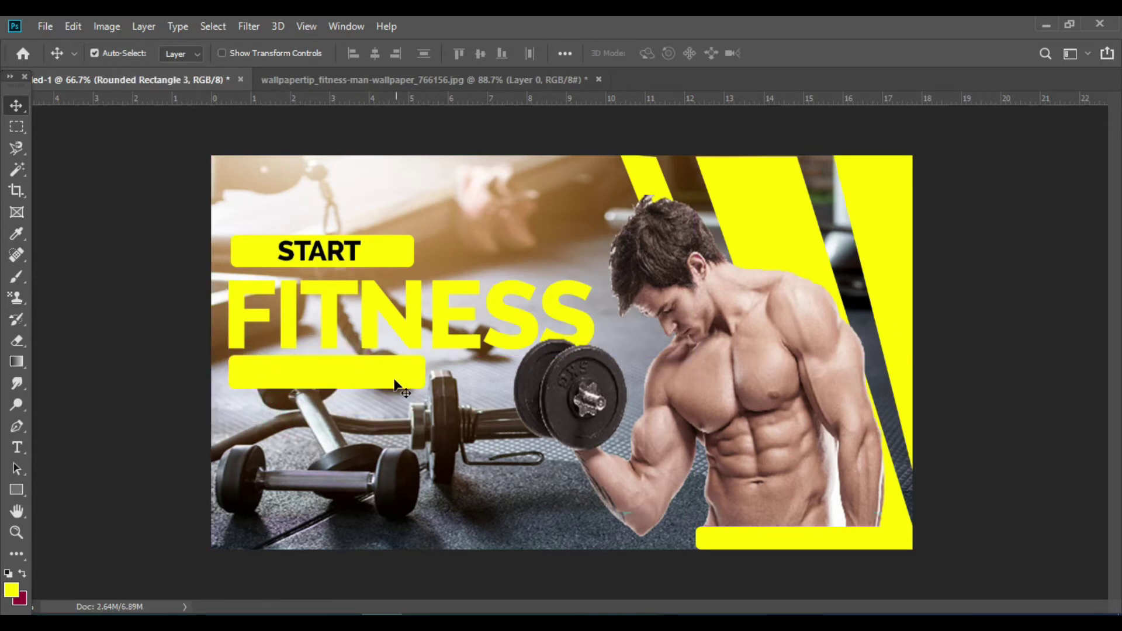
click(427, 333)
key(t)
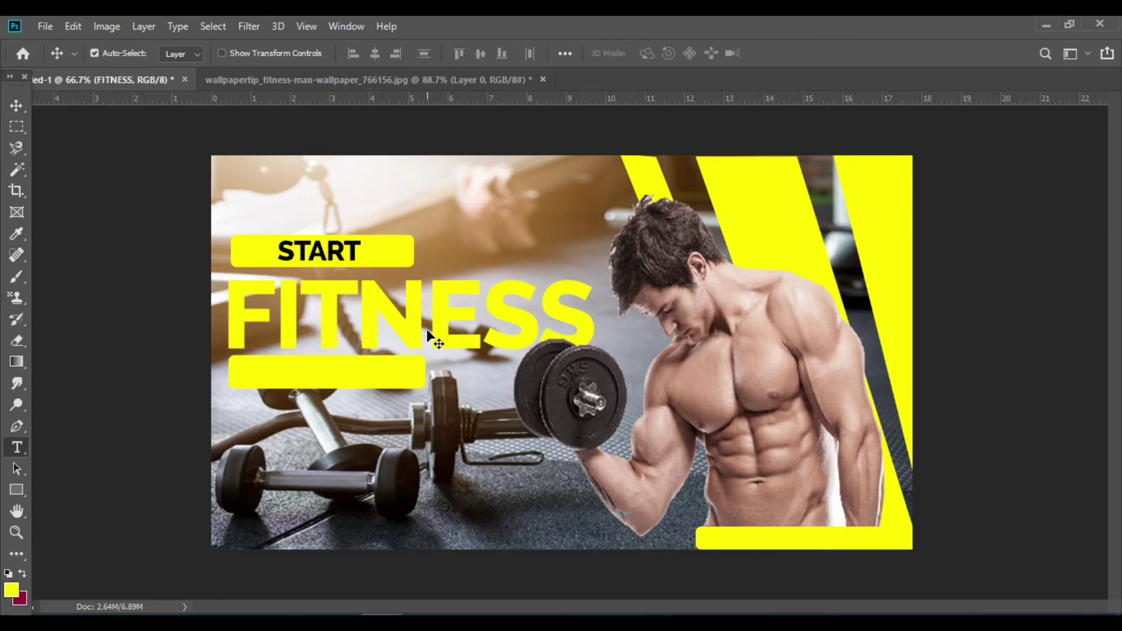
Step: Type WITH US in the lower bar, colour it black, and set it just above the bar
click(264, 382)
key(BackSpace)
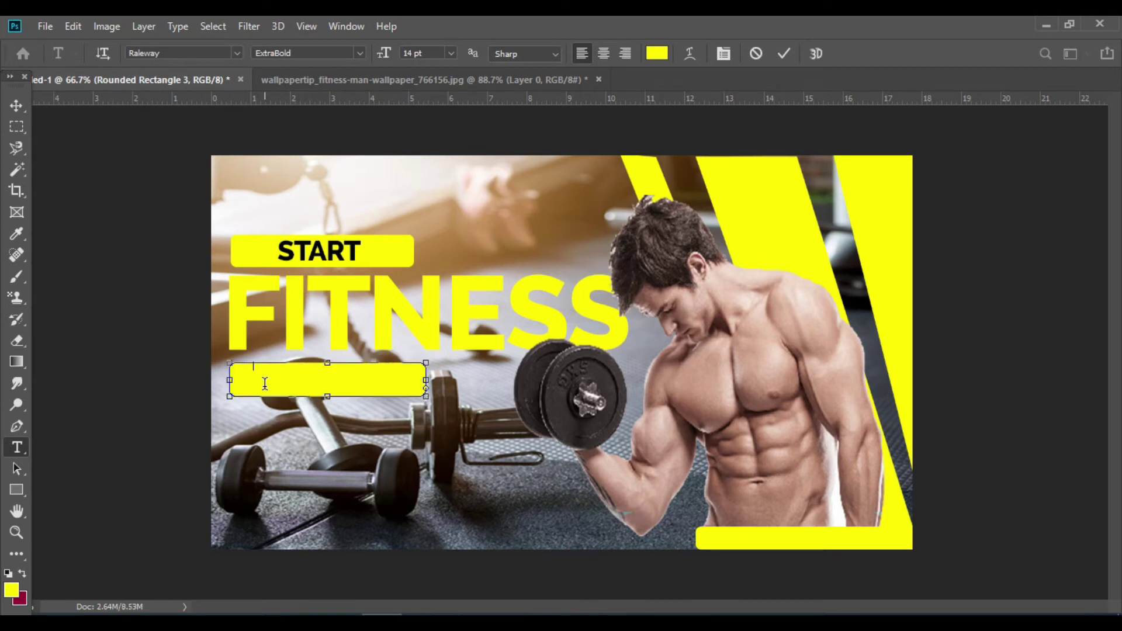
click(15, 105)
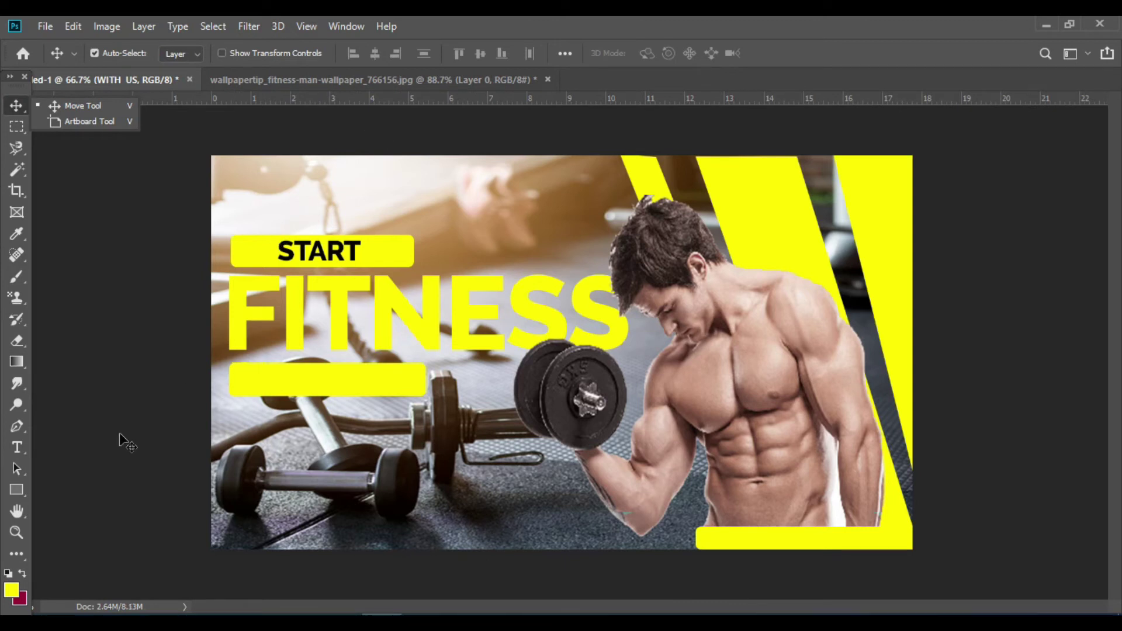
click(11, 591)
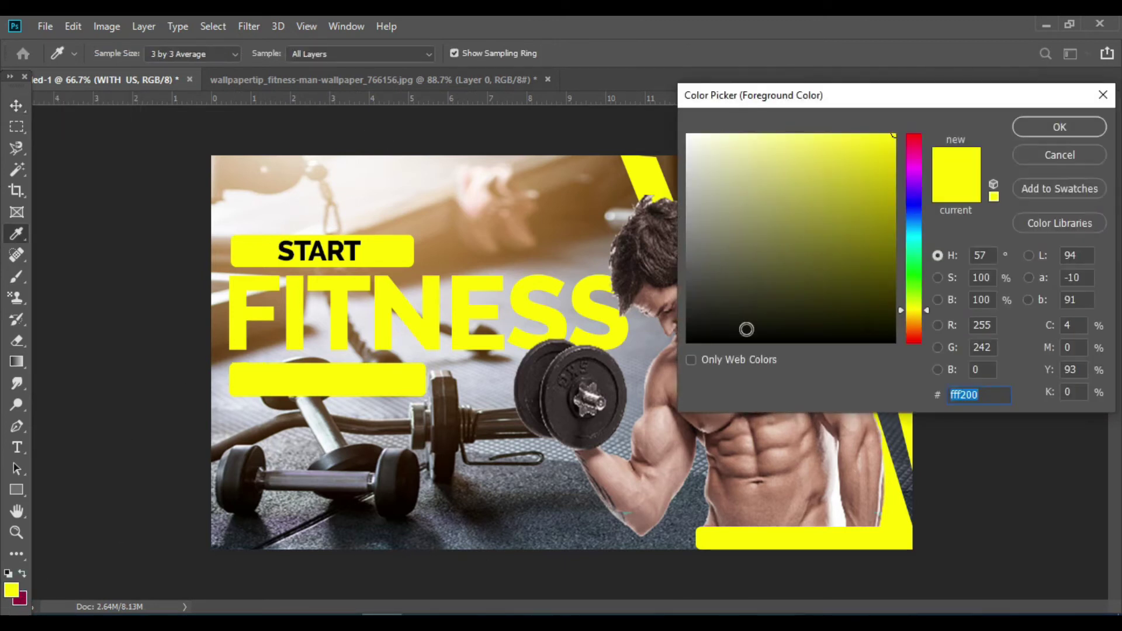
drag(744, 328, 689, 344)
click(1068, 120)
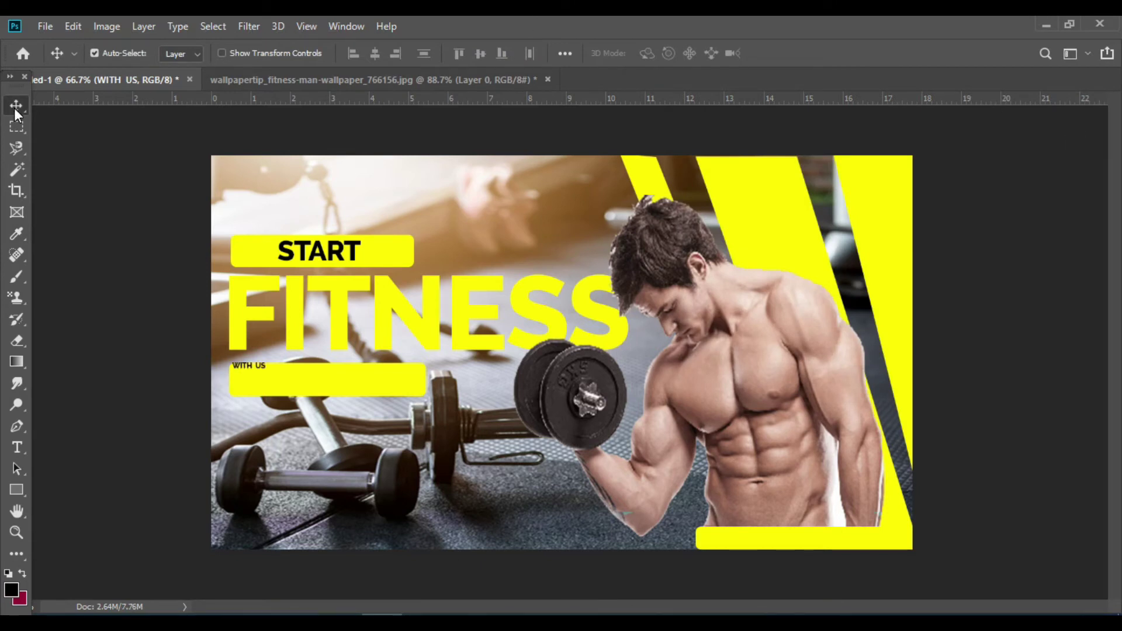
drag(241, 370, 279, 381)
Step: Scale WITH US up to about 283% and centre it inside the lower yellow bar
key(ctrl+t)
drag(459, 374, 621, 345)
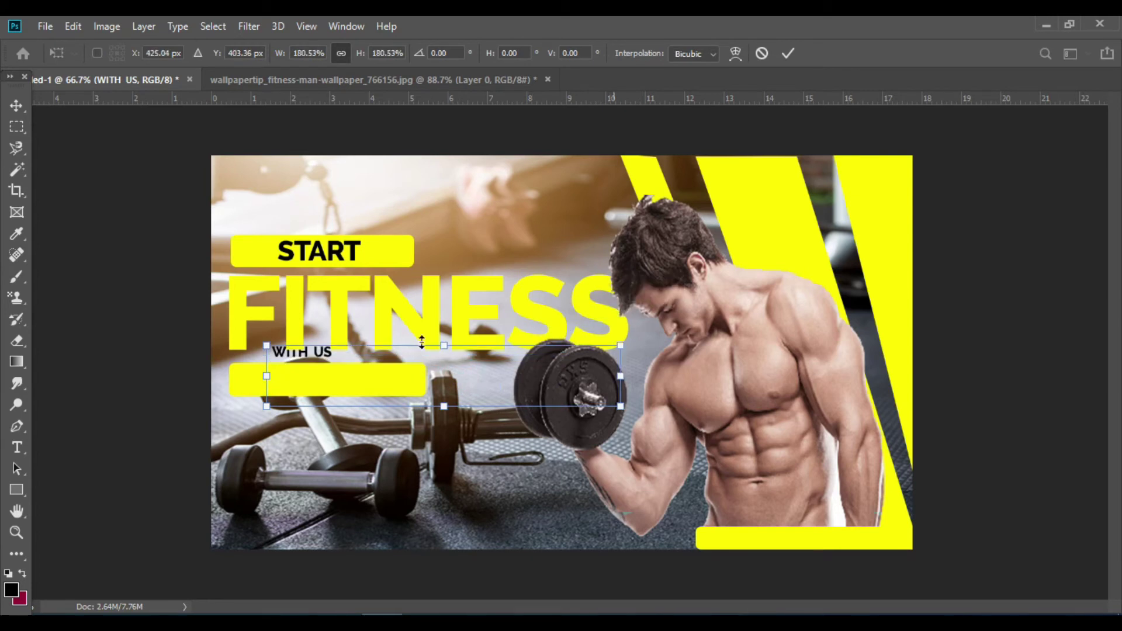
drag(329, 358, 335, 392)
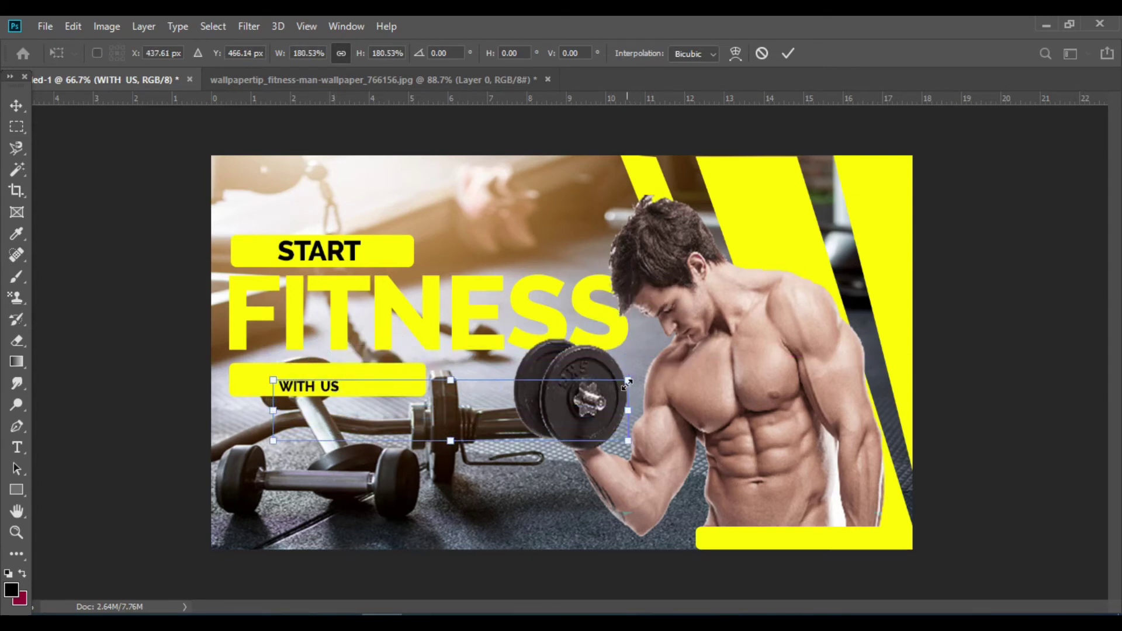
drag(627, 380, 834, 303)
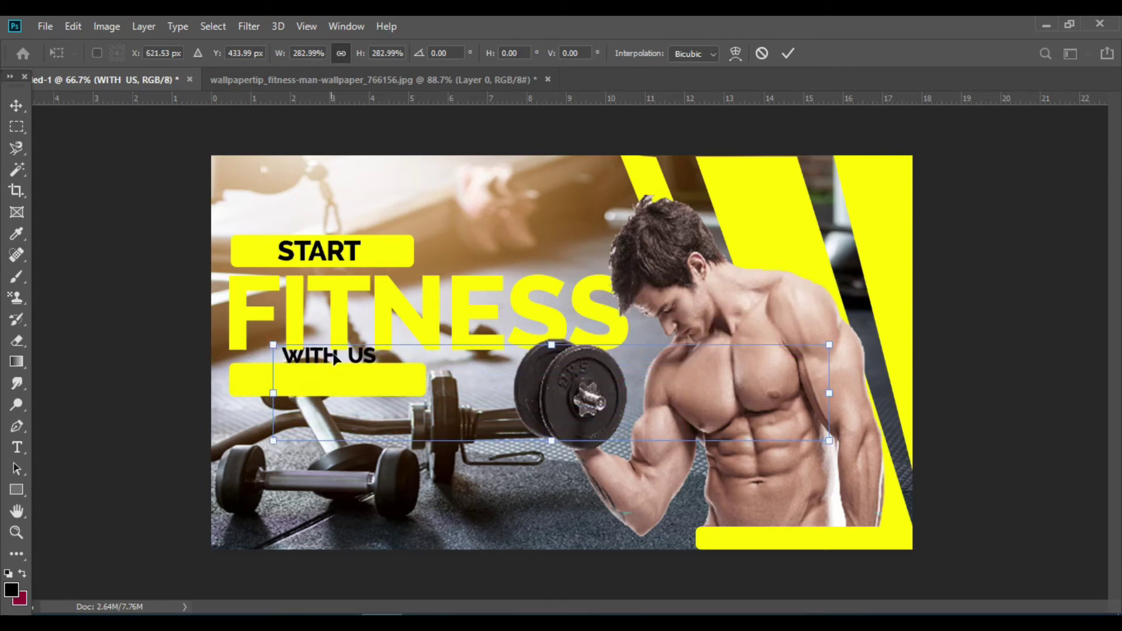
drag(335, 358, 330, 387)
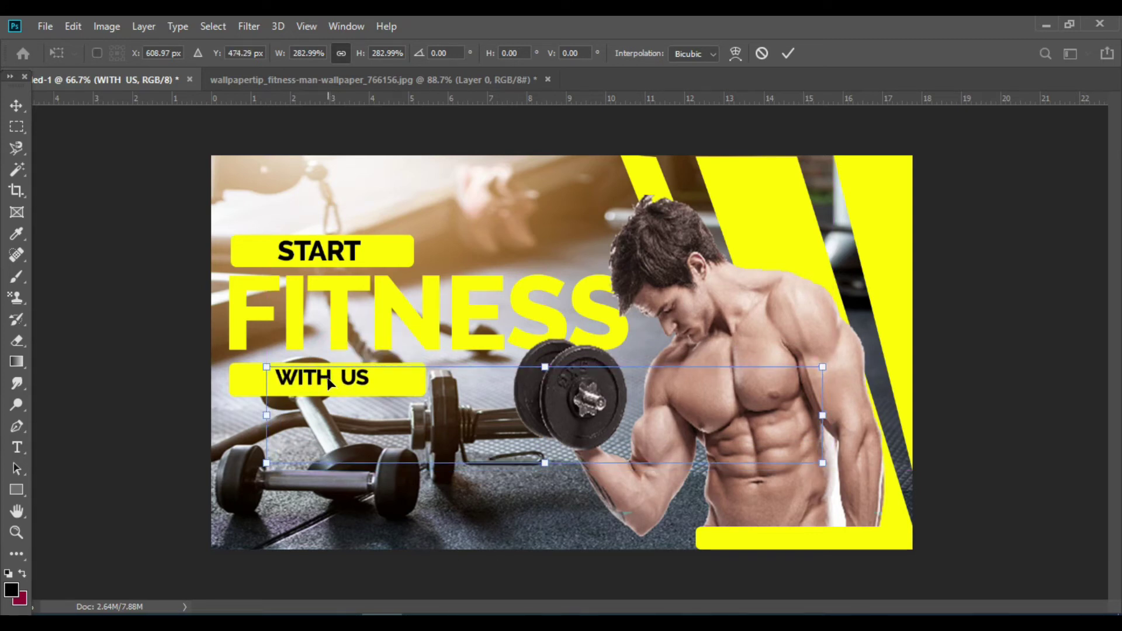
drag(330, 386, 330, 381)
key(Down)
key(Down)
key(Down)
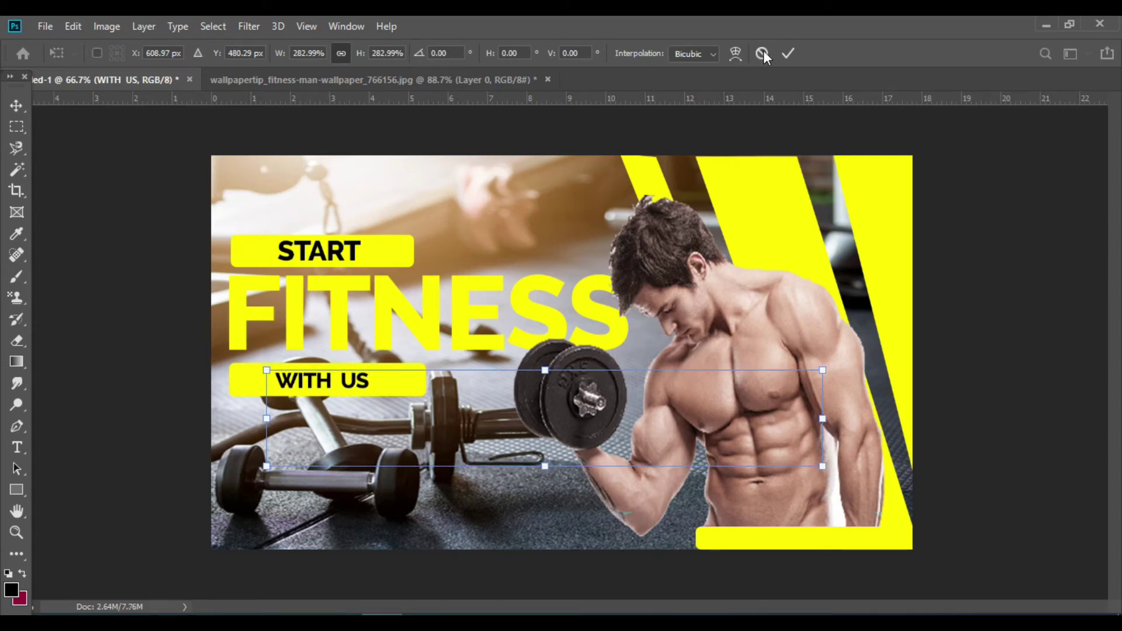
click(789, 54)
Step: Trim the lower yellow bar to about 56% width around WITH US, then raise both slightly
ctrl+click(392, 370)
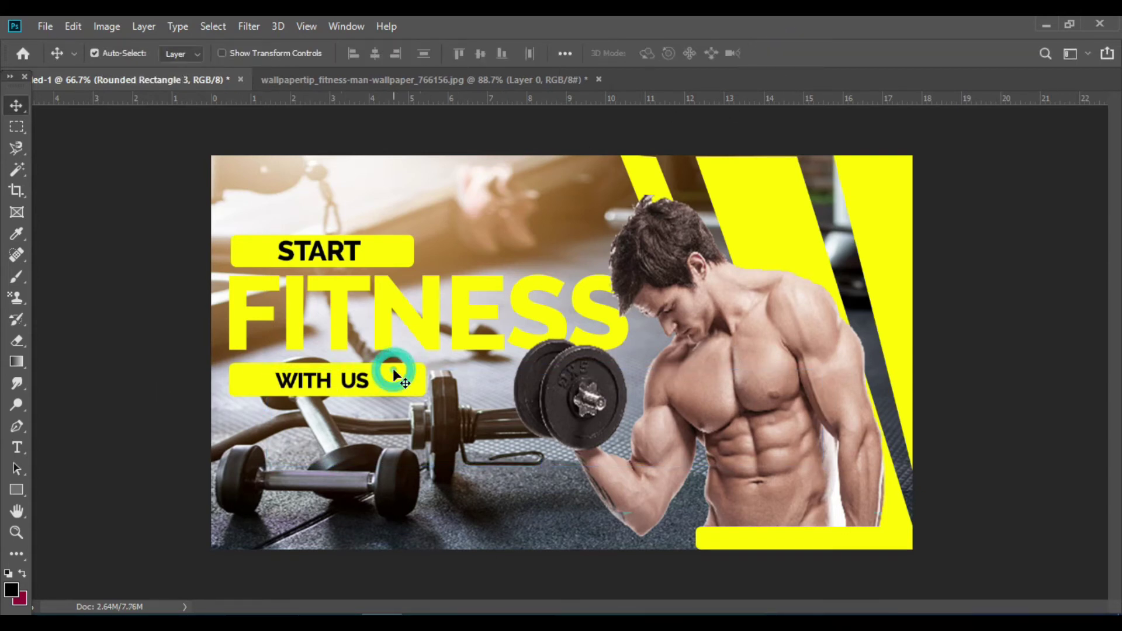
key(ctrl+t)
drag(422, 364, 382, 367)
drag(229, 368, 267, 370)
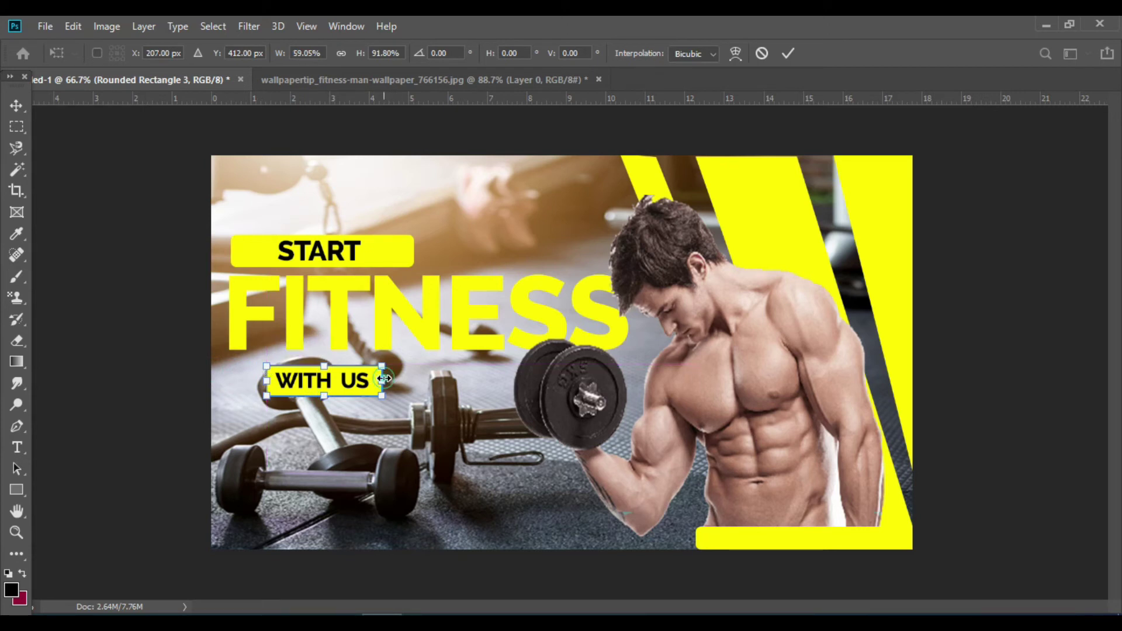
drag(382, 381, 376, 381)
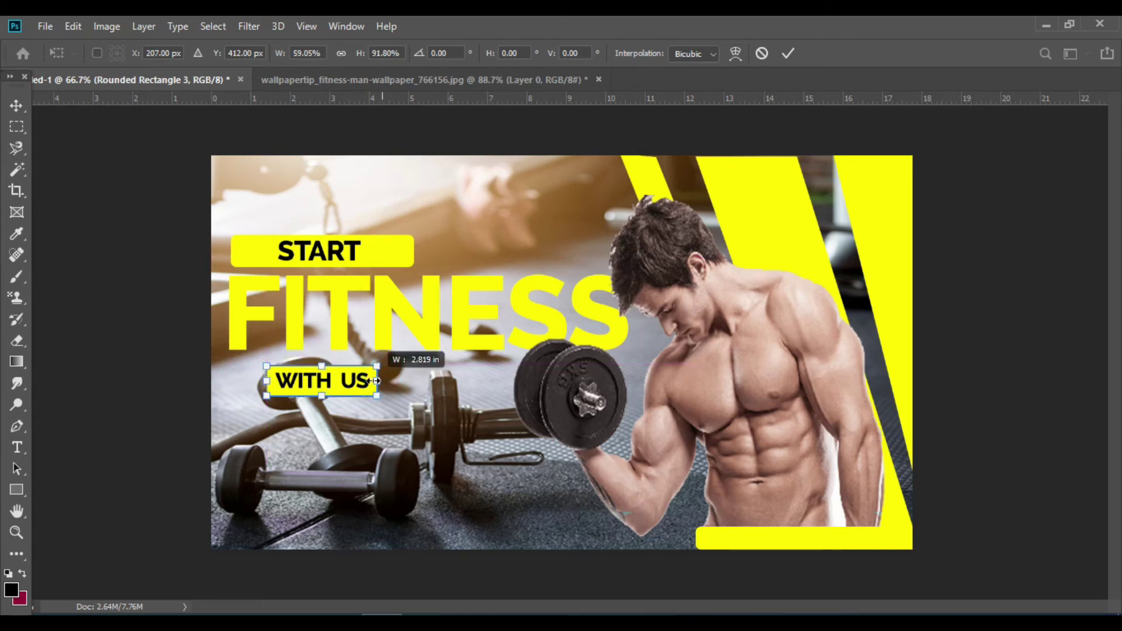
right_click(17, 105)
click(286, 386)
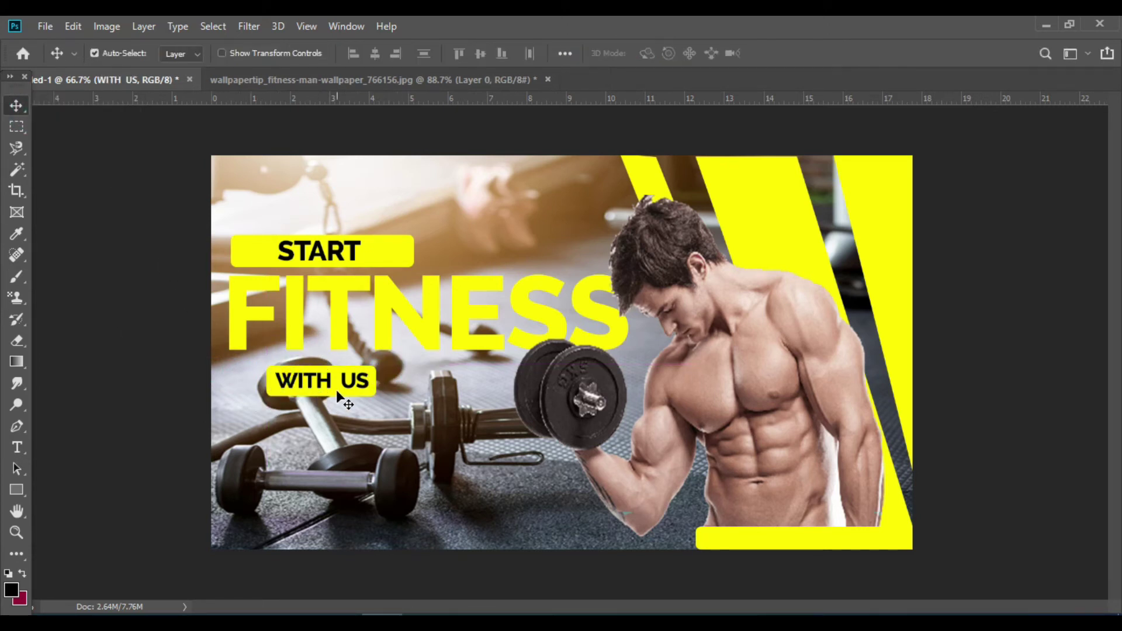
drag(335, 391, 336, 387)
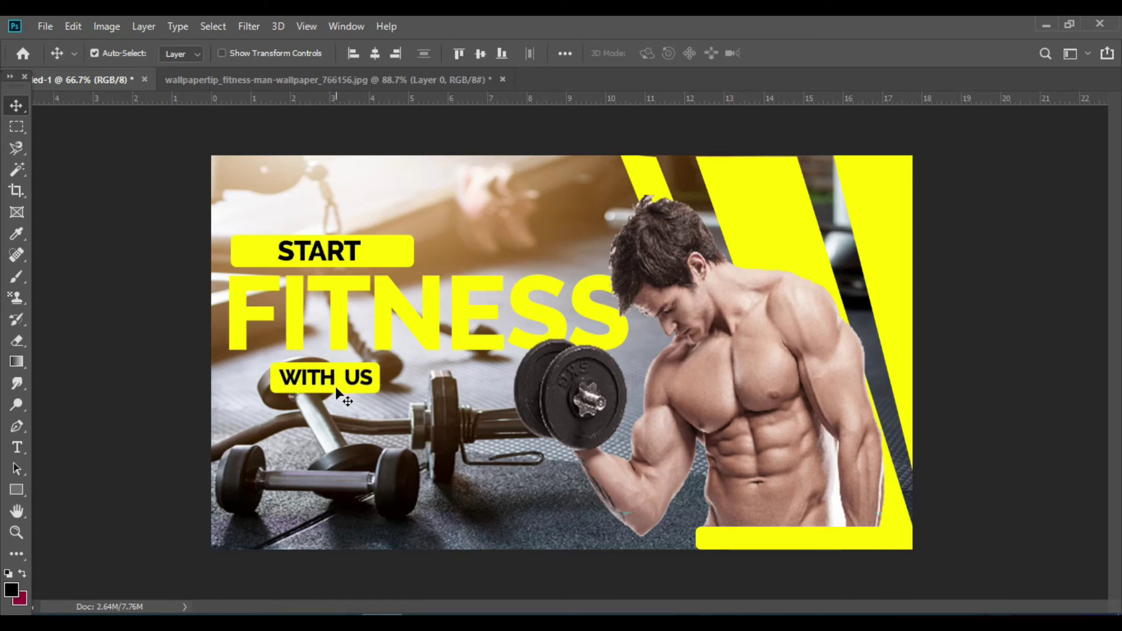
Step: Place photoshop_PNG76.png from the Desktop as an embedded image
key(ctrl+shift+p)
click(67, 142)
click(191, 277)
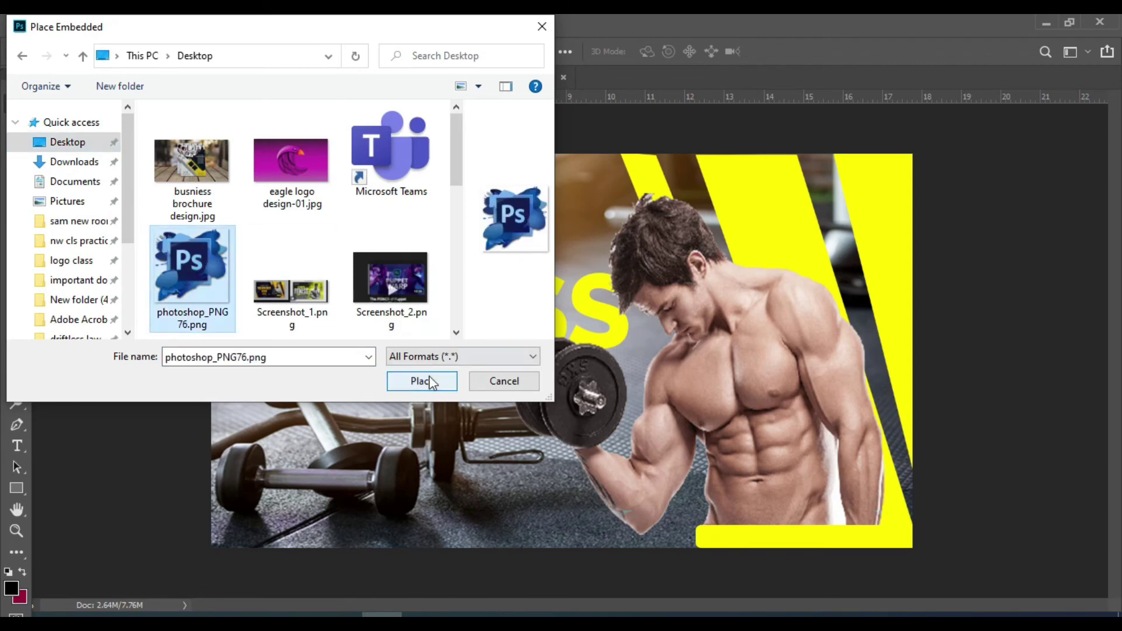
click(427, 380)
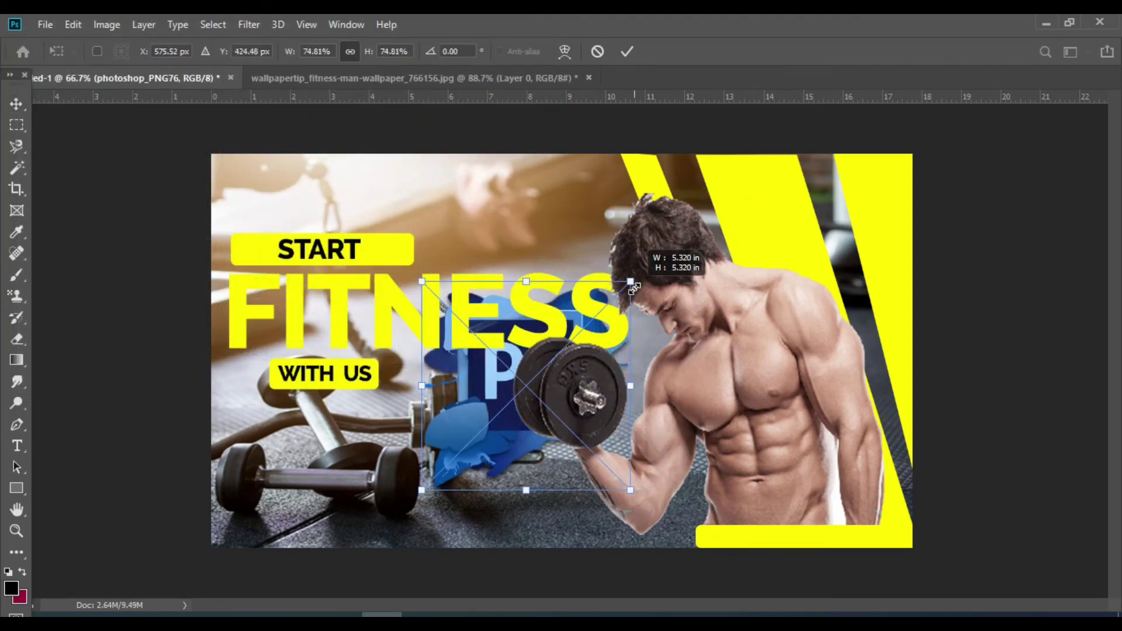
Step: Scale the Ps logo to about 46% and position it at the top above FITNESS
drag(699, 212, 547, 365)
drag(482, 416, 257, 194)
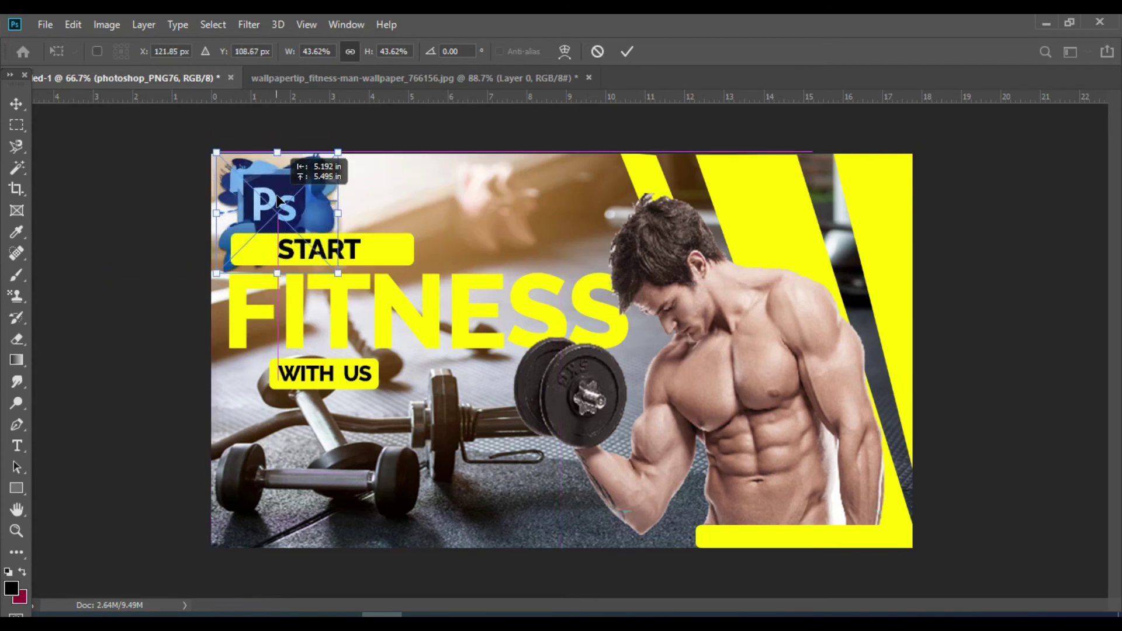
drag(257, 194, 509, 212)
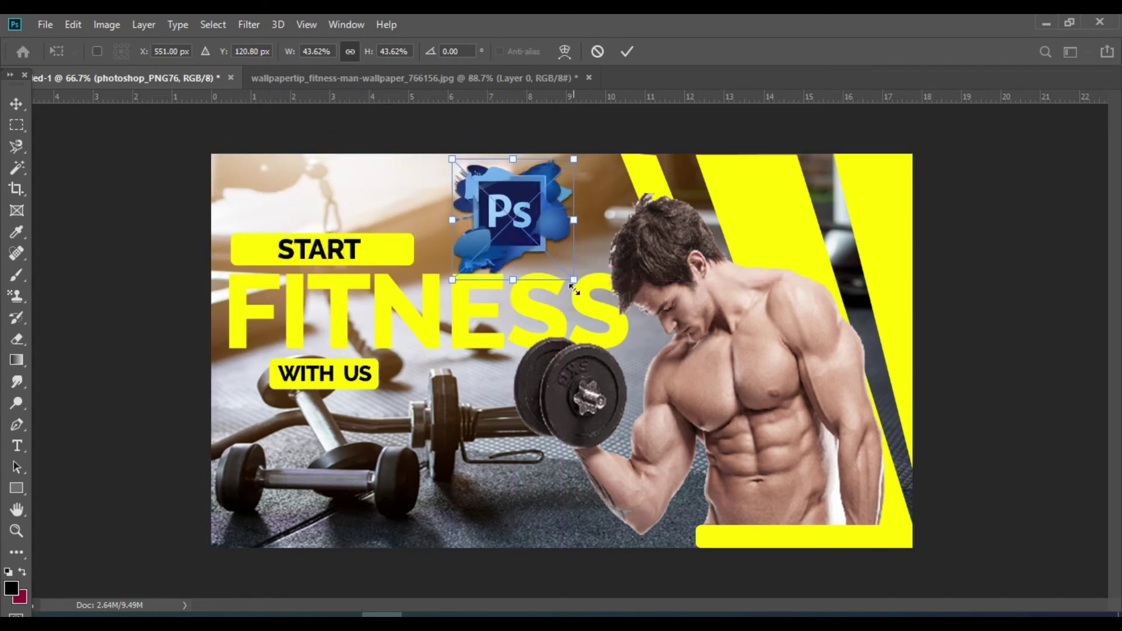
drag(573, 278, 725, 354)
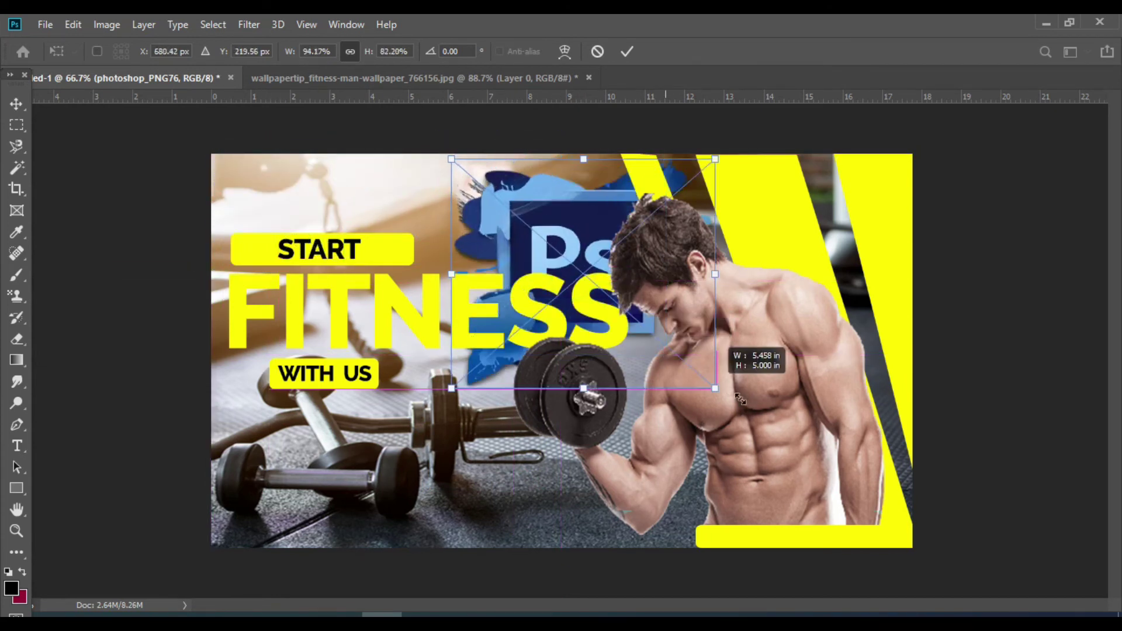
key(ctrl+z)
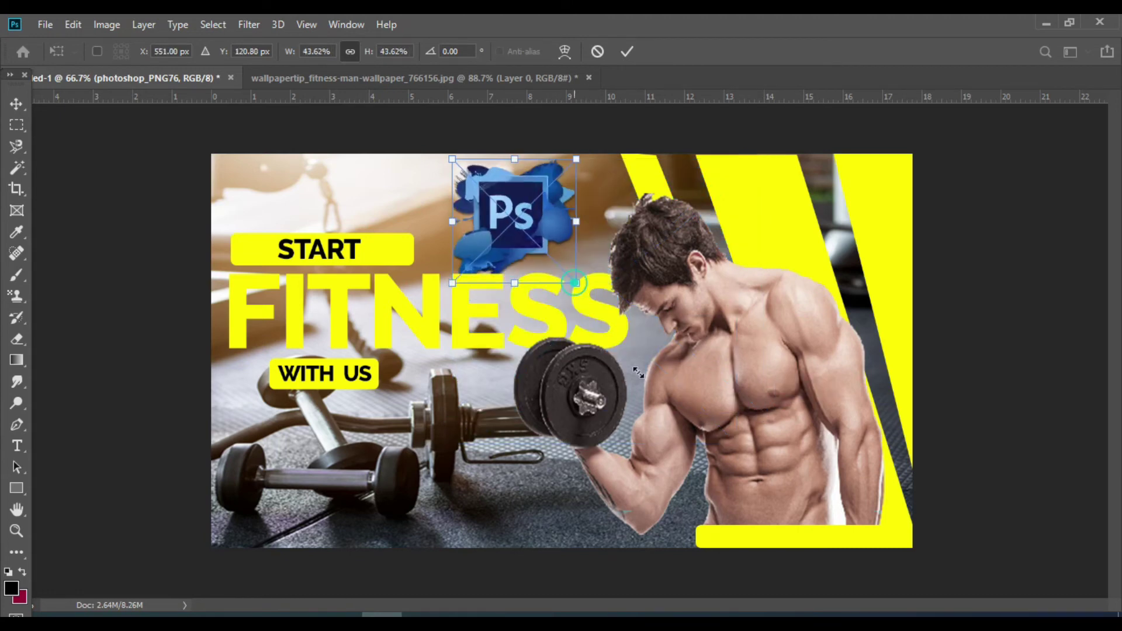
drag(574, 277, 691, 398)
mouse_move(578, 229)
mouse_down()
mouse_move(526, 225)
mouse_move(541, 225)
mouse_up()
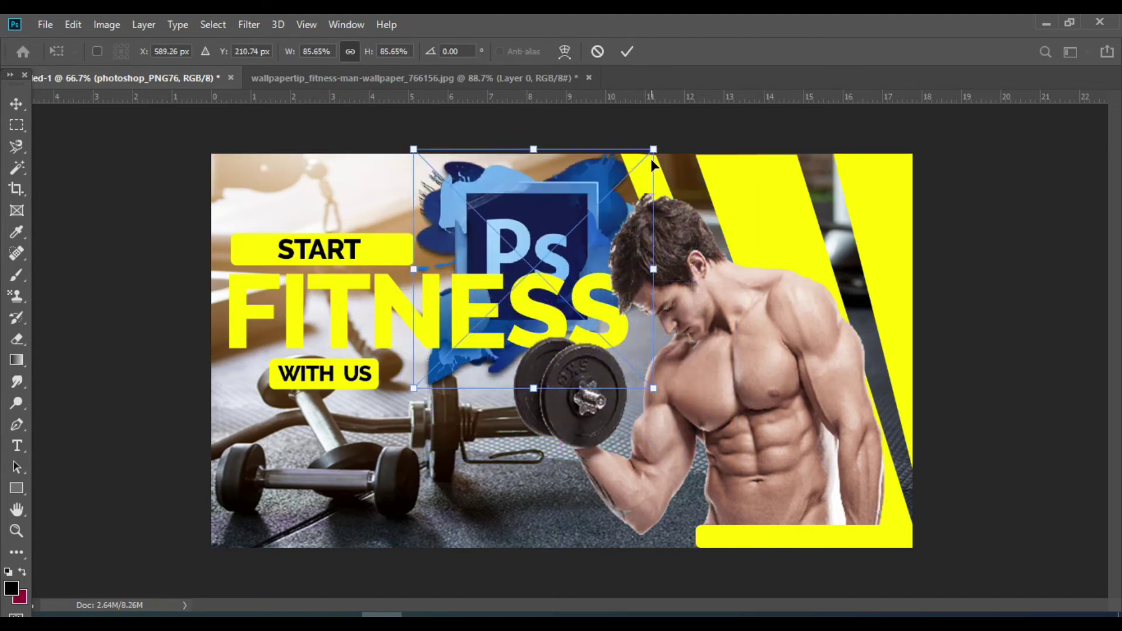
drag(651, 159, 567, 240)
mouse_move(517, 276)
mouse_down()
mouse_move(548, 190)
mouse_move(313, 181)
mouse_up()
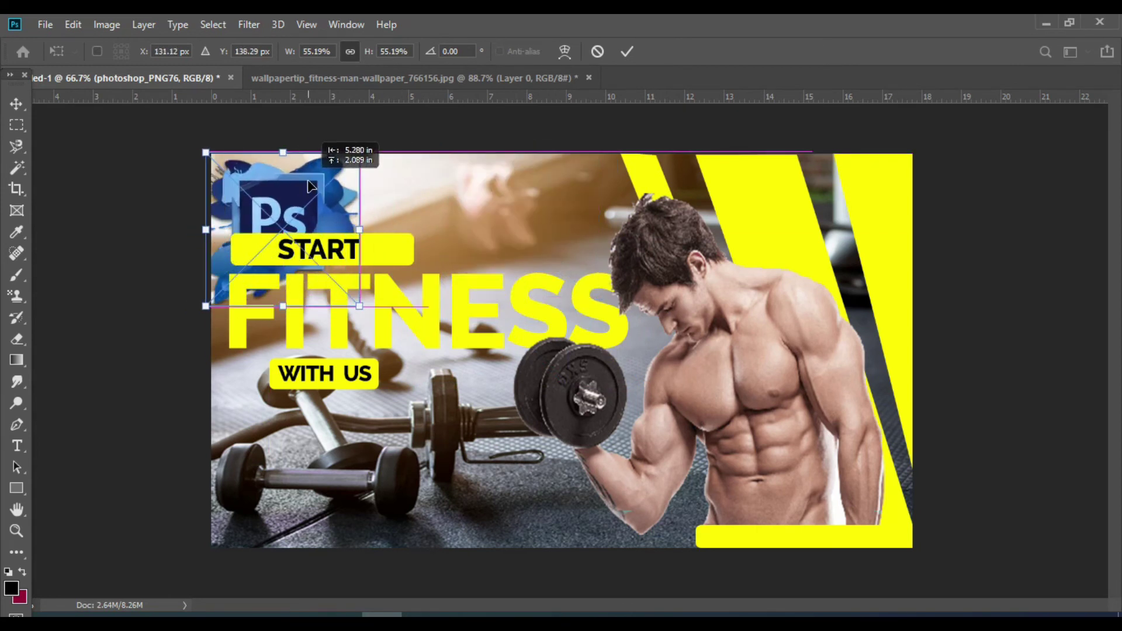
drag(313, 181, 313, 181)
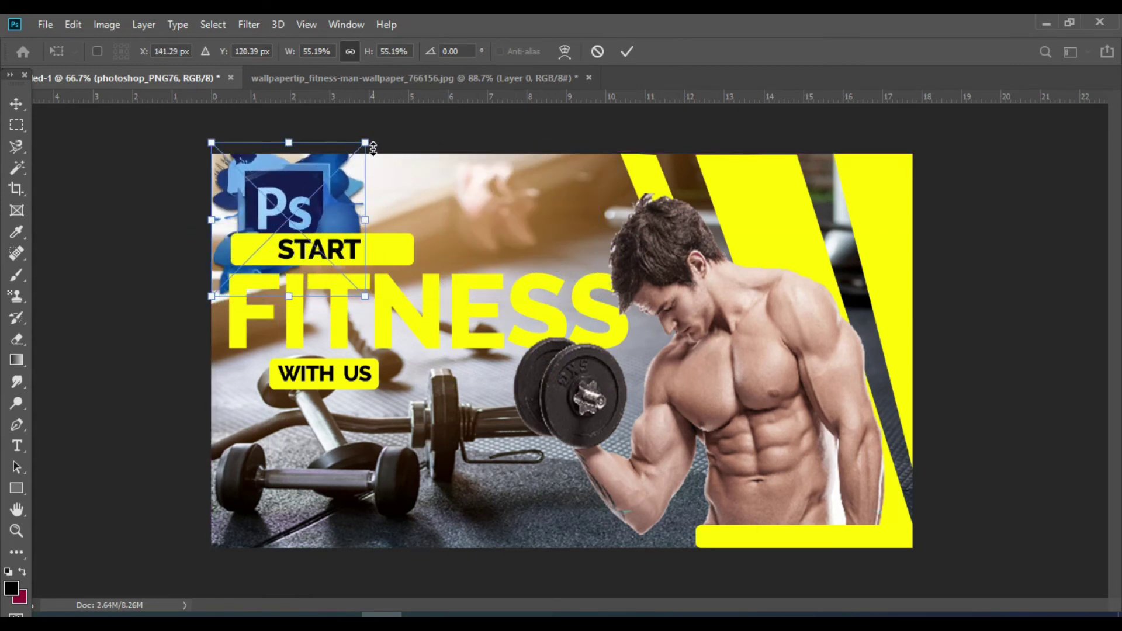
drag(367, 144, 353, 155)
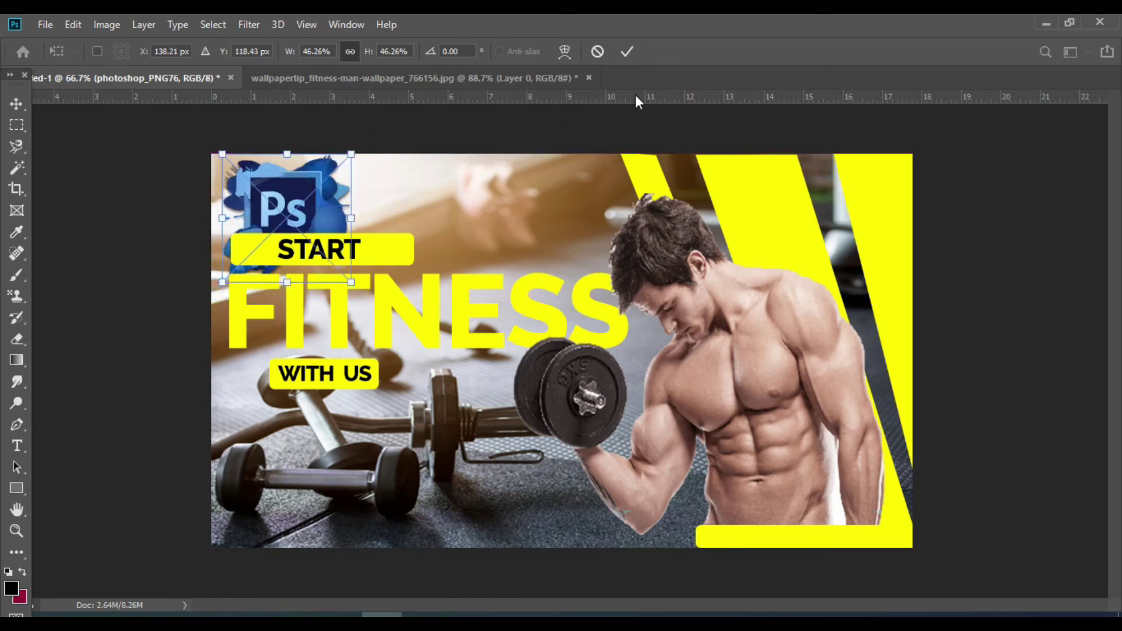
drag(352, 199, 568, 204)
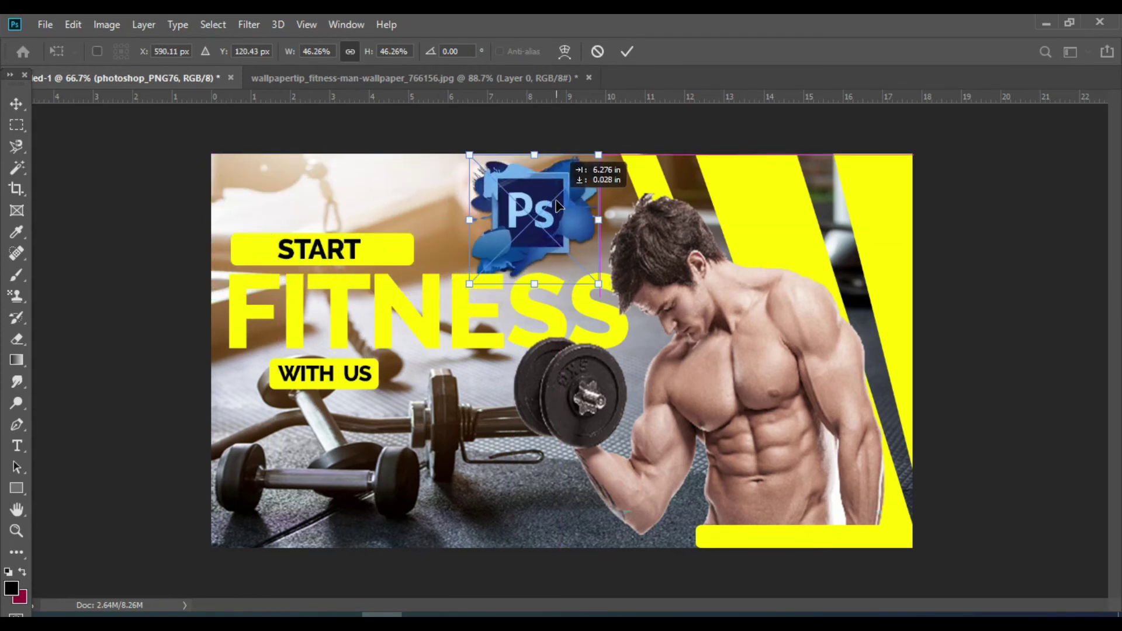
Step: Commit the Ps logo, recentre WITH US in its bar, and lower FITNESS slightly
click(627, 52)
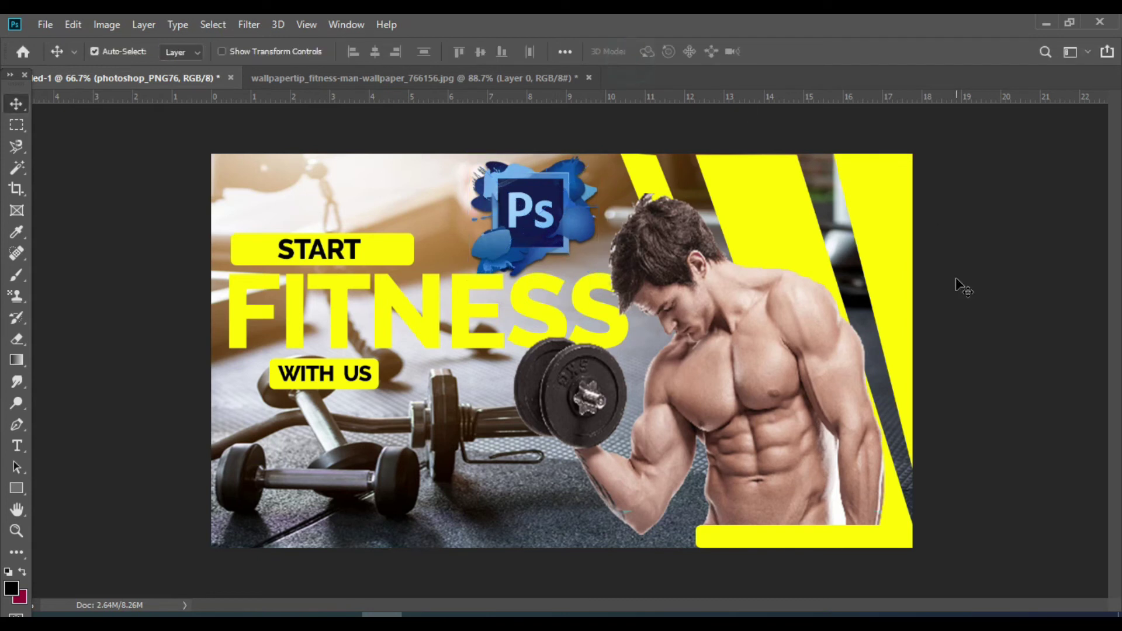
click(363, 381)
key(shift+Down)
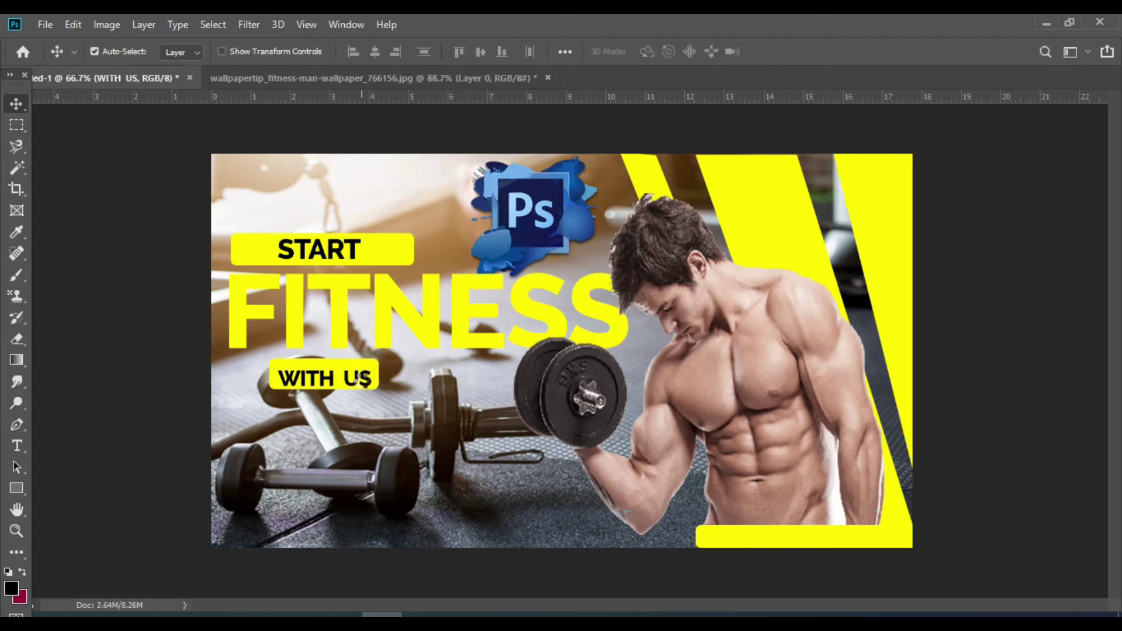
key(shift+Down)
key(shift+Up)
key(shift+Up)
click(474, 319)
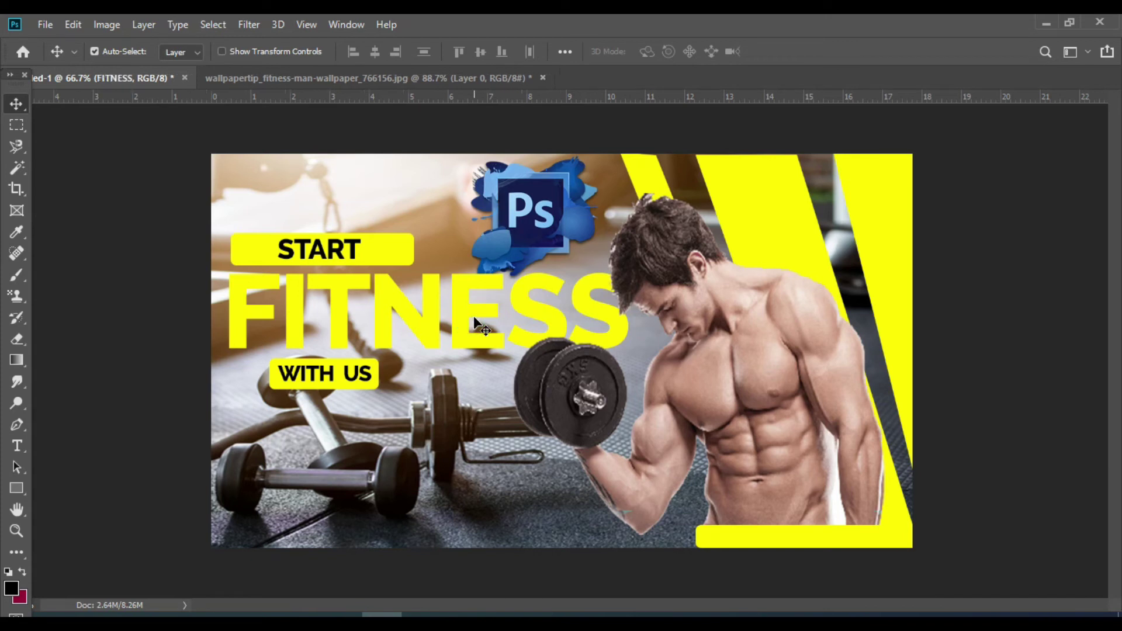
drag(474, 318, 479, 340)
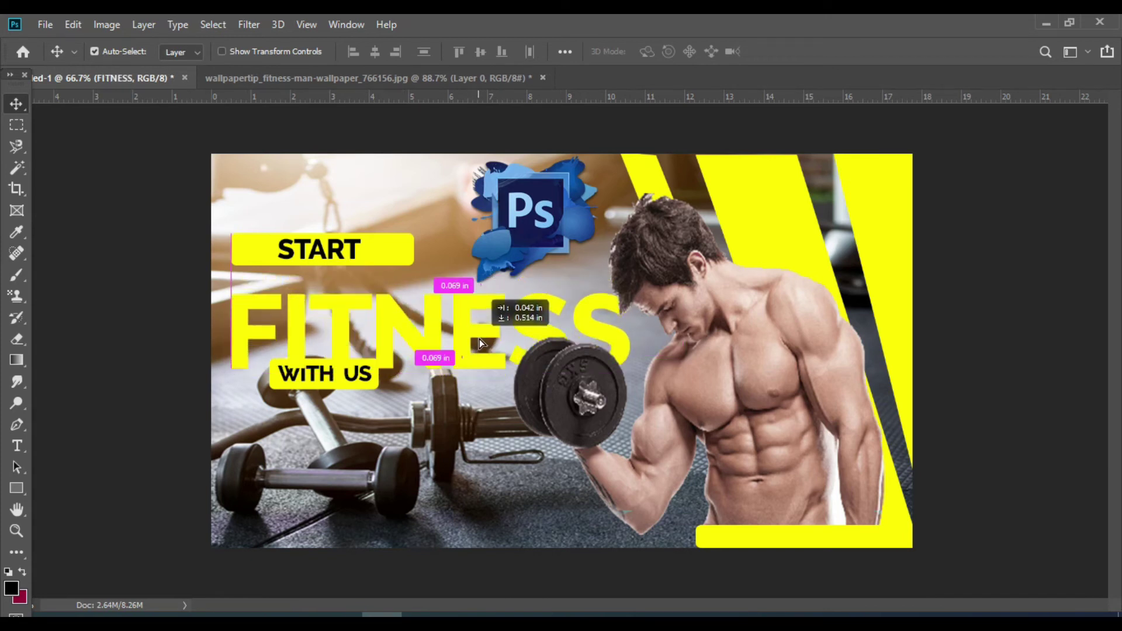
Step: Move START into its top yellow bar and the Ps logo to the top-left
click(320, 250)
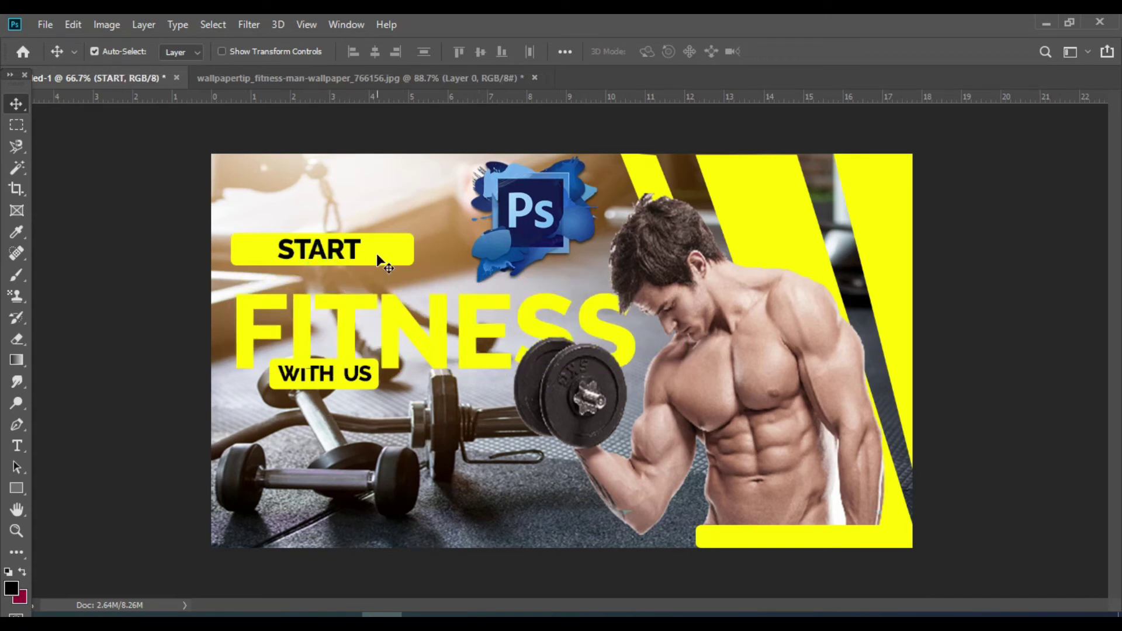
shift+click(377, 255)
drag(378, 258, 390, 271)
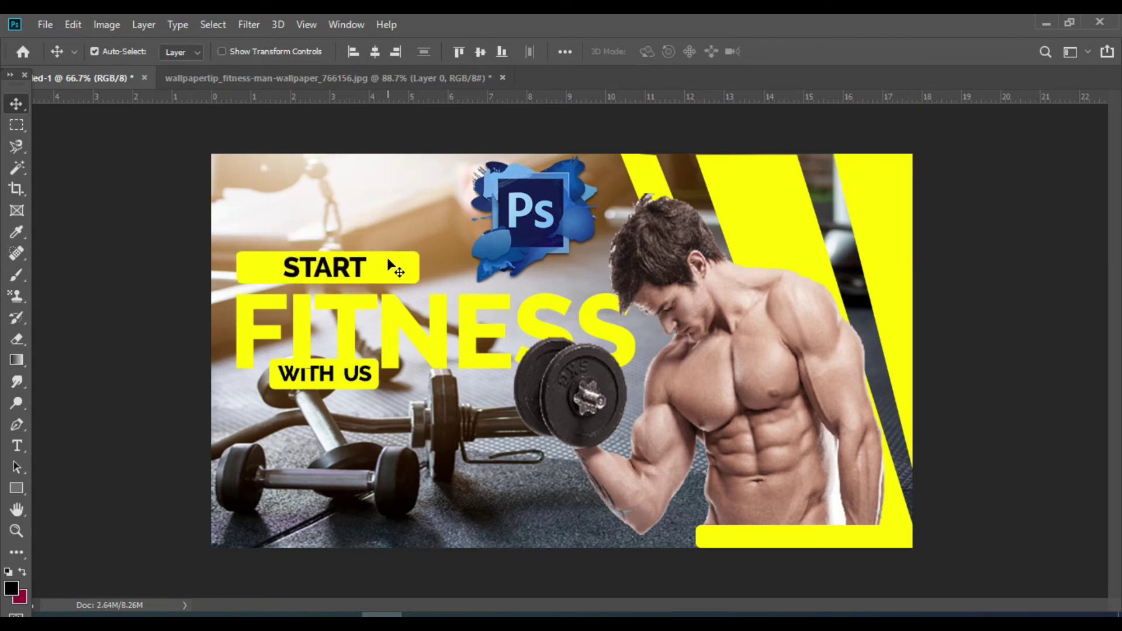
drag(479, 247, 280, 233)
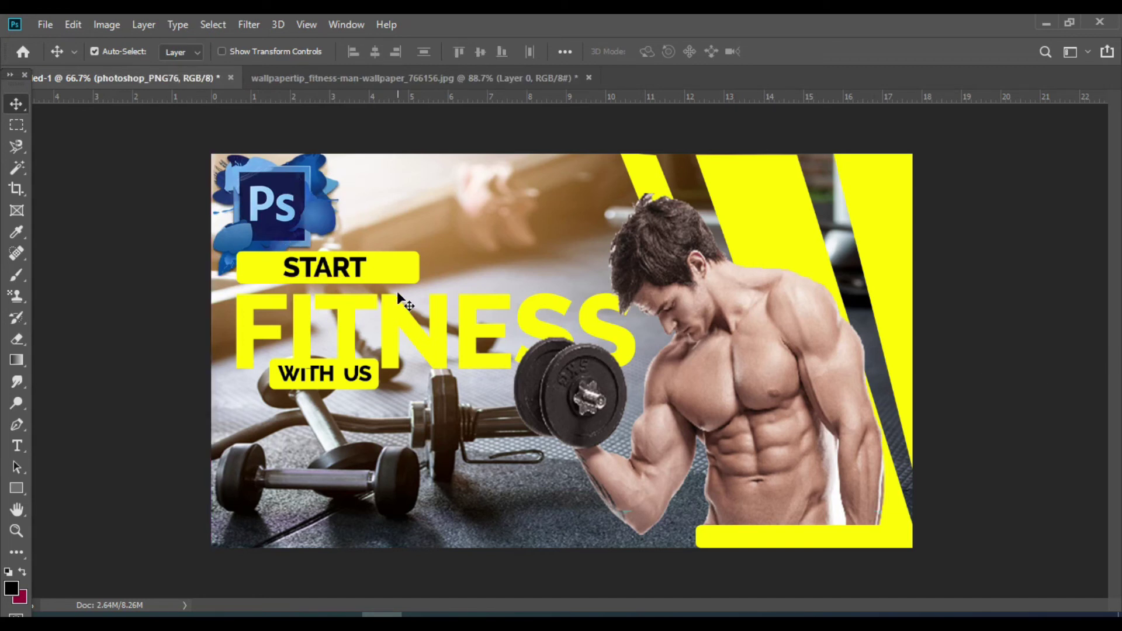
drag(403, 271, 559, 253)
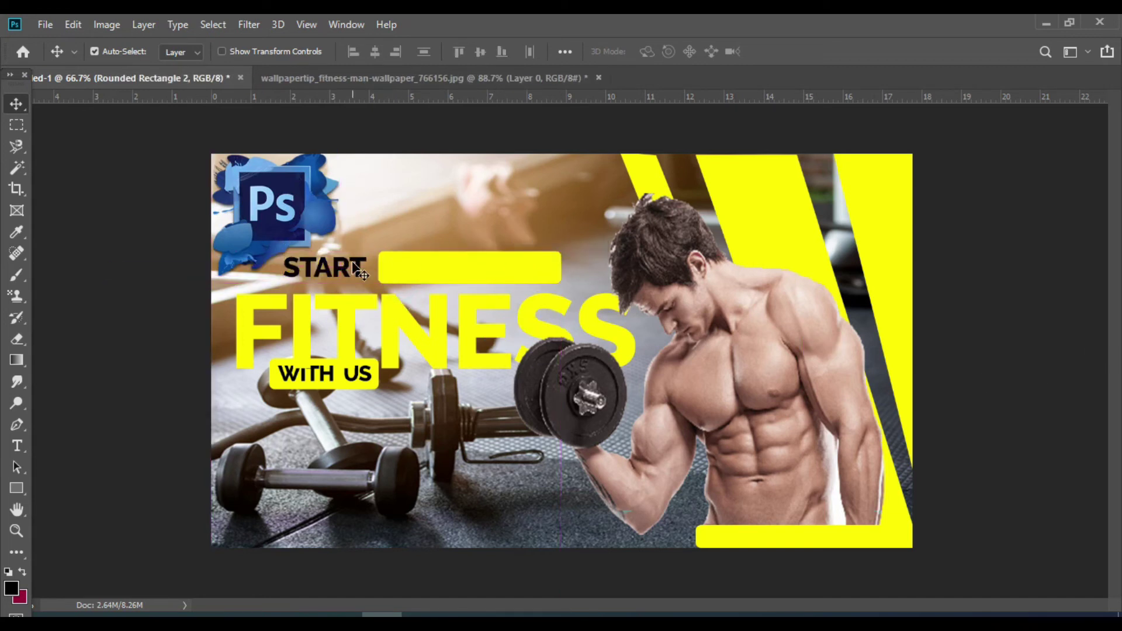
drag(358, 267, 511, 272)
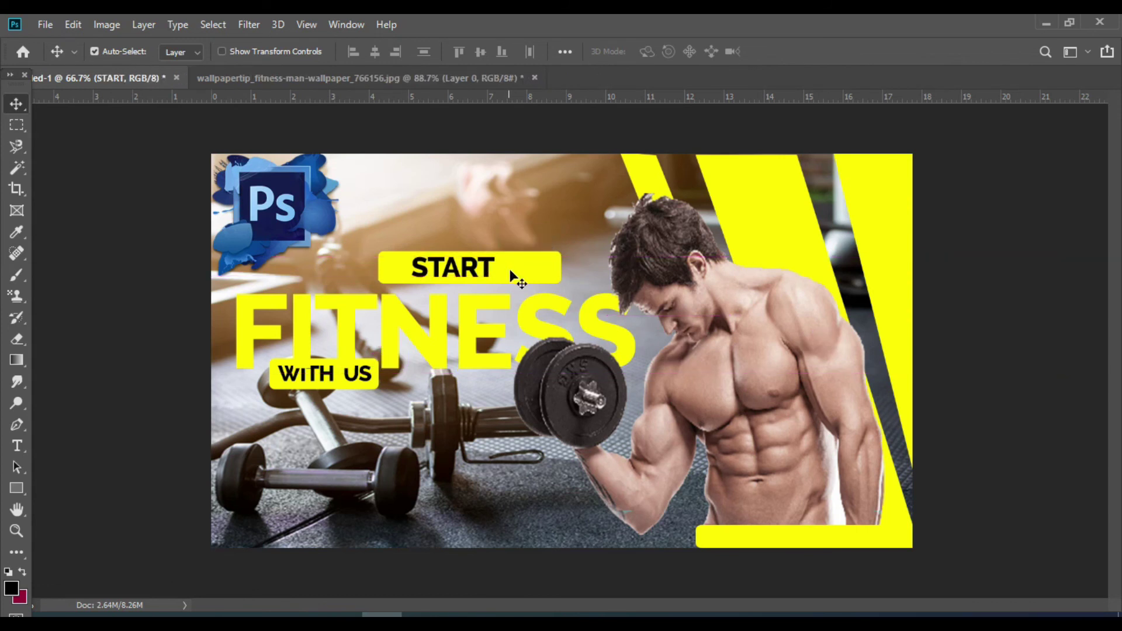
Step: Set WITH US in its yellow box below FITNESS and fine-tune START and the logo
drag(362, 388, 482, 413)
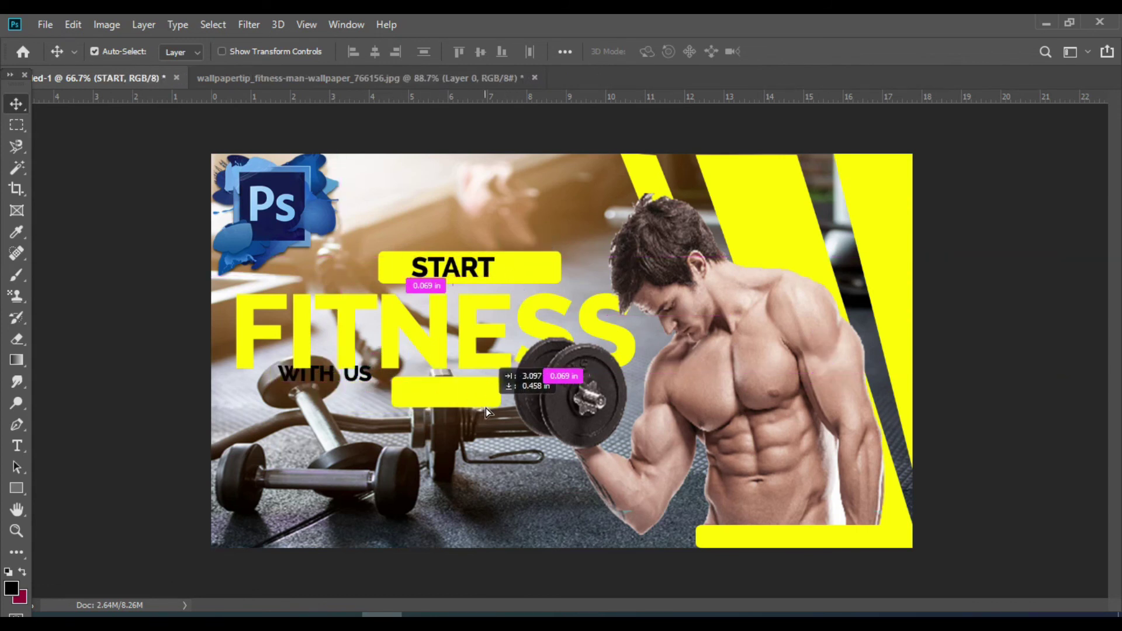
mouse_move(355, 377)
mouse_down()
mouse_move(477, 408)
mouse_move(477, 399)
mouse_up()
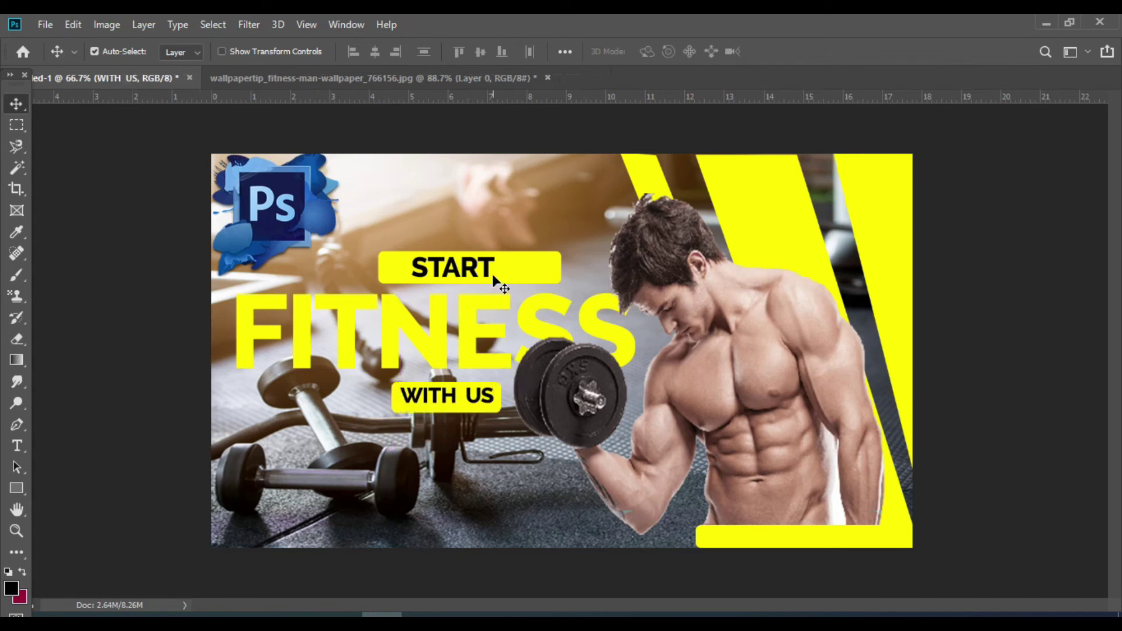
drag(493, 274, 502, 281)
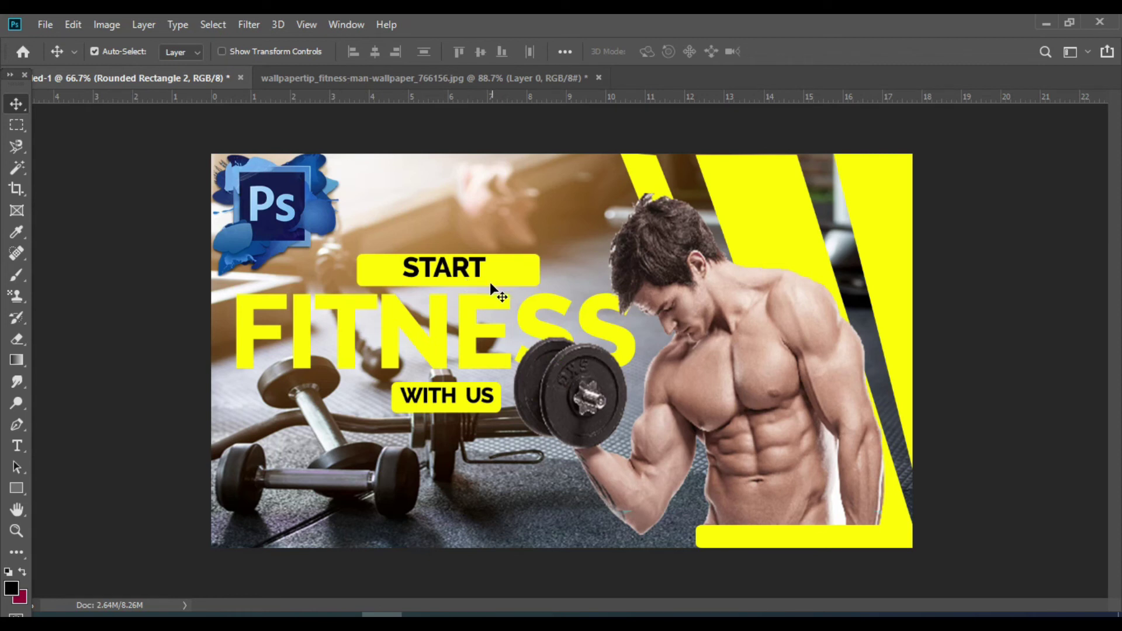
mouse_move(487, 274)
mouse_down()
mouse_move(353, 402)
mouse_move(496, 285)
mouse_move(480, 281)
mouse_up()
key(Down)
key(Down)
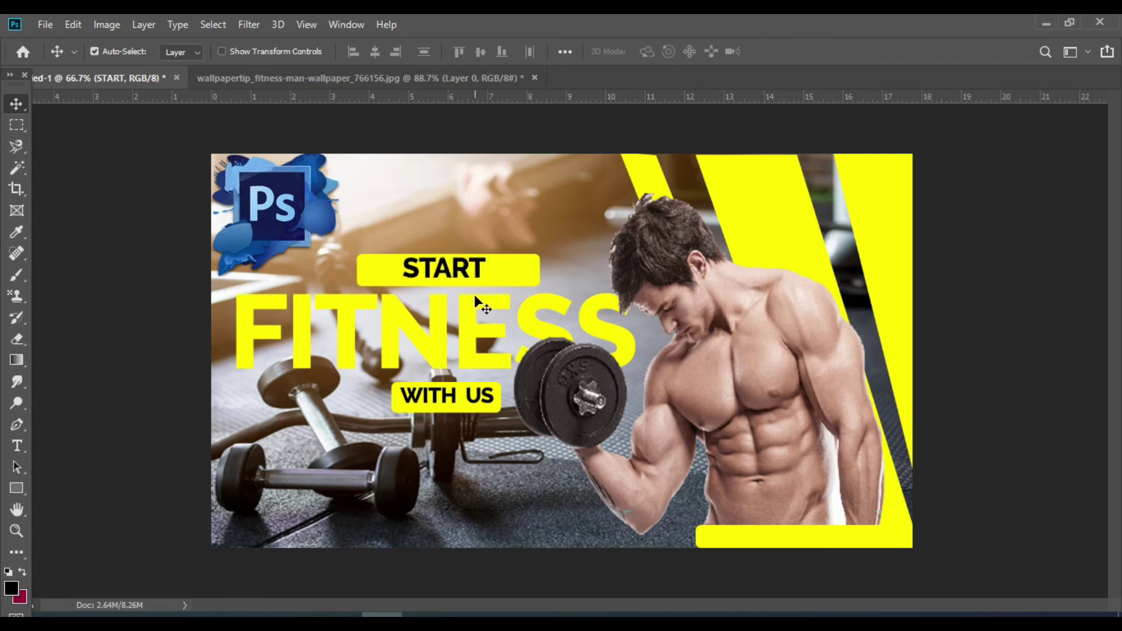
key(Down)
key(Down)
key(Down)
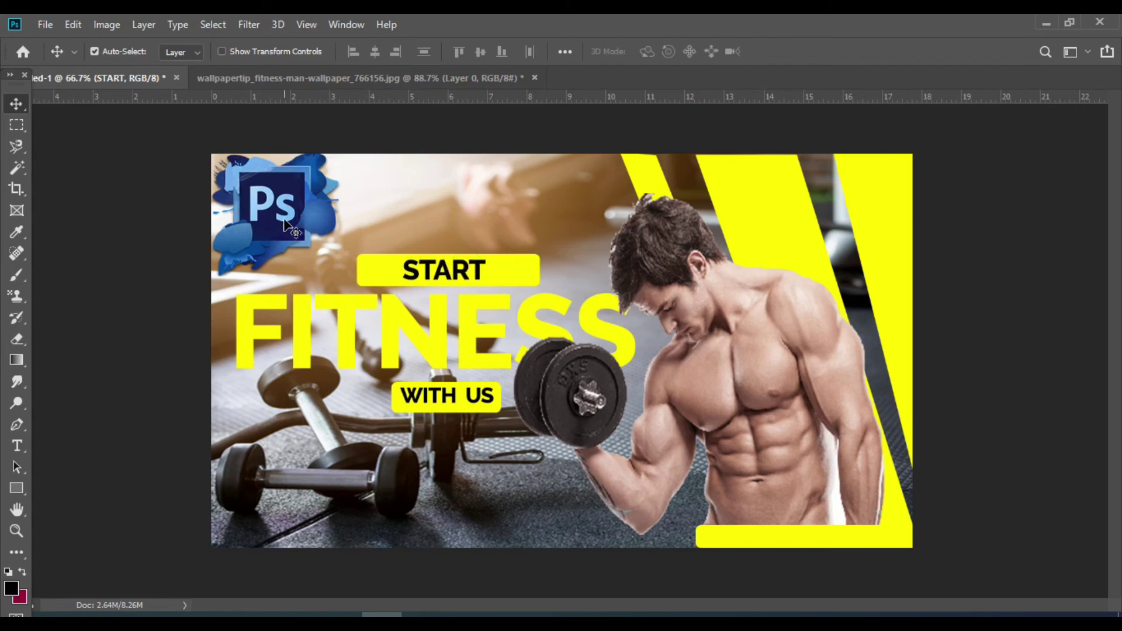
drag(289, 221, 292, 238)
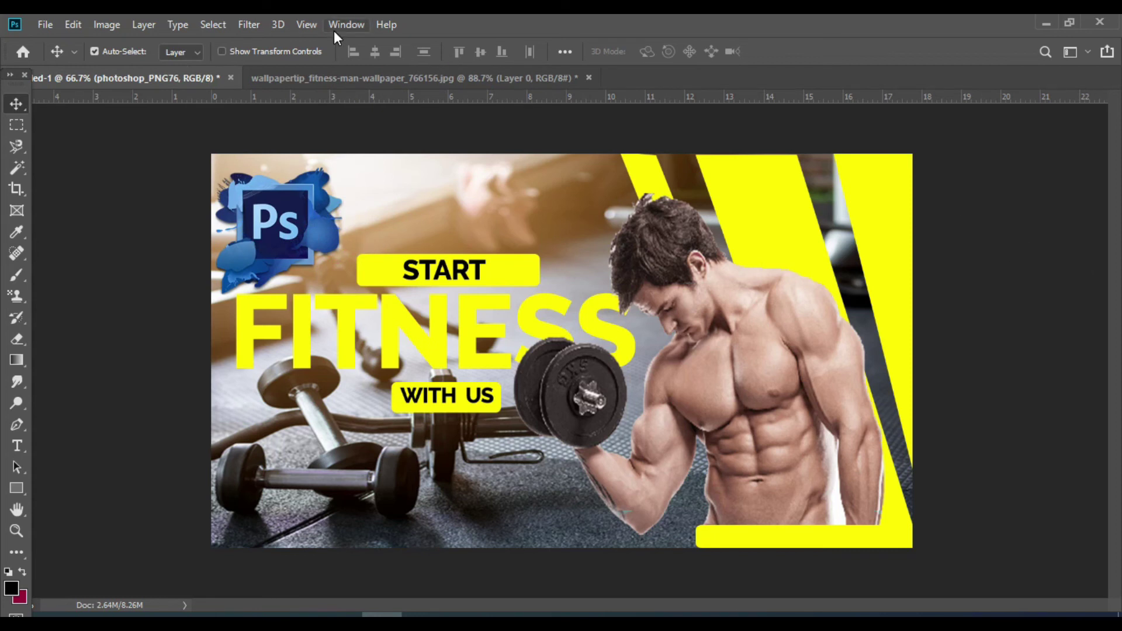
Step: Add a Lorem ipsum paragraph text block at the bottom centre
right_click(17, 446)
click(64, 447)
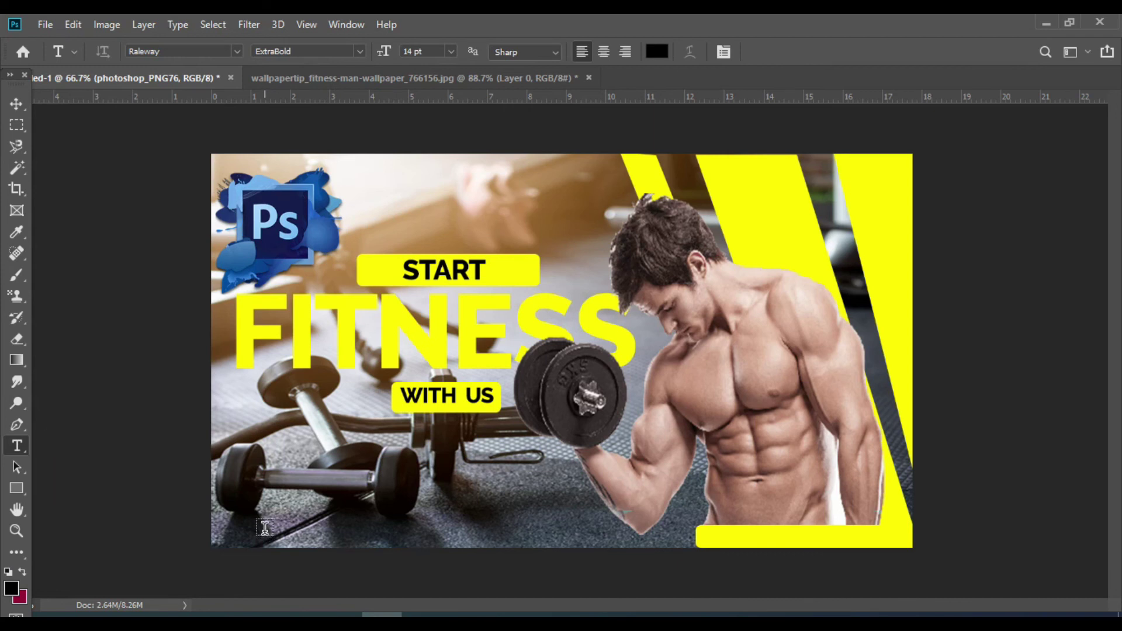
drag(265, 536, 438, 537)
click(17, 104)
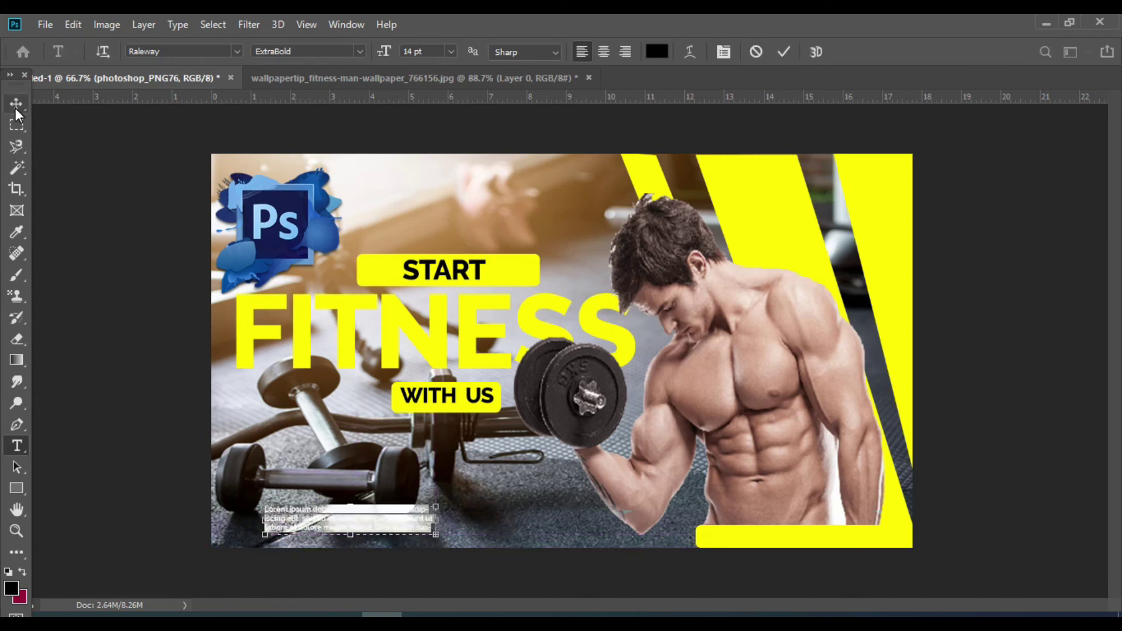
drag(362, 542, 515, 552)
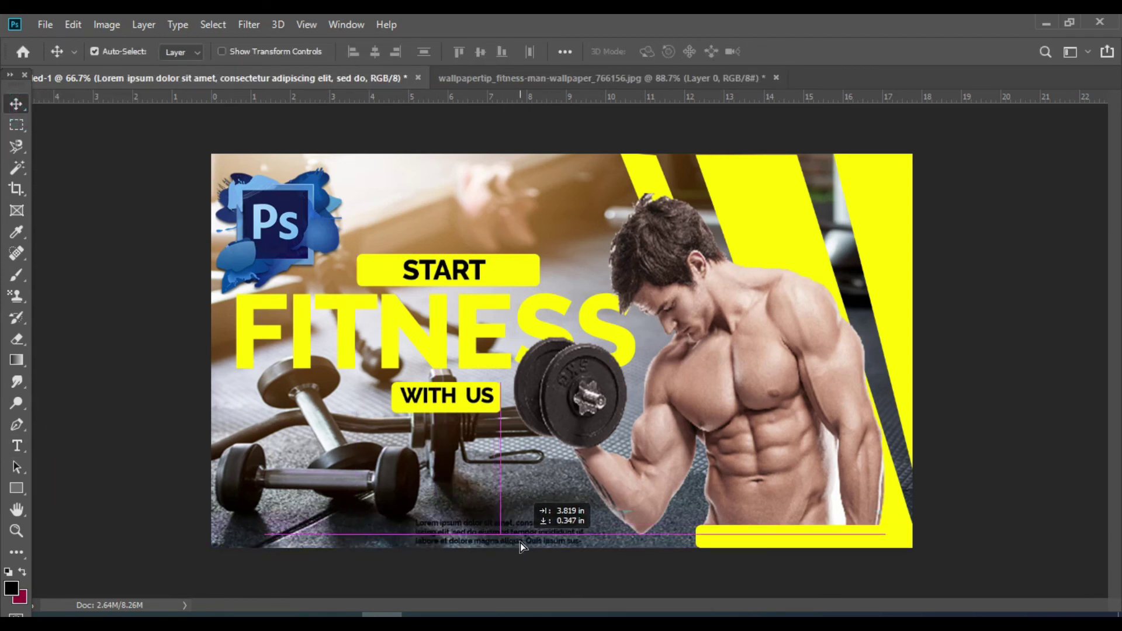
Step: Colour the text white (ffffff) and place a second copy along the bottom
click(5, 586)
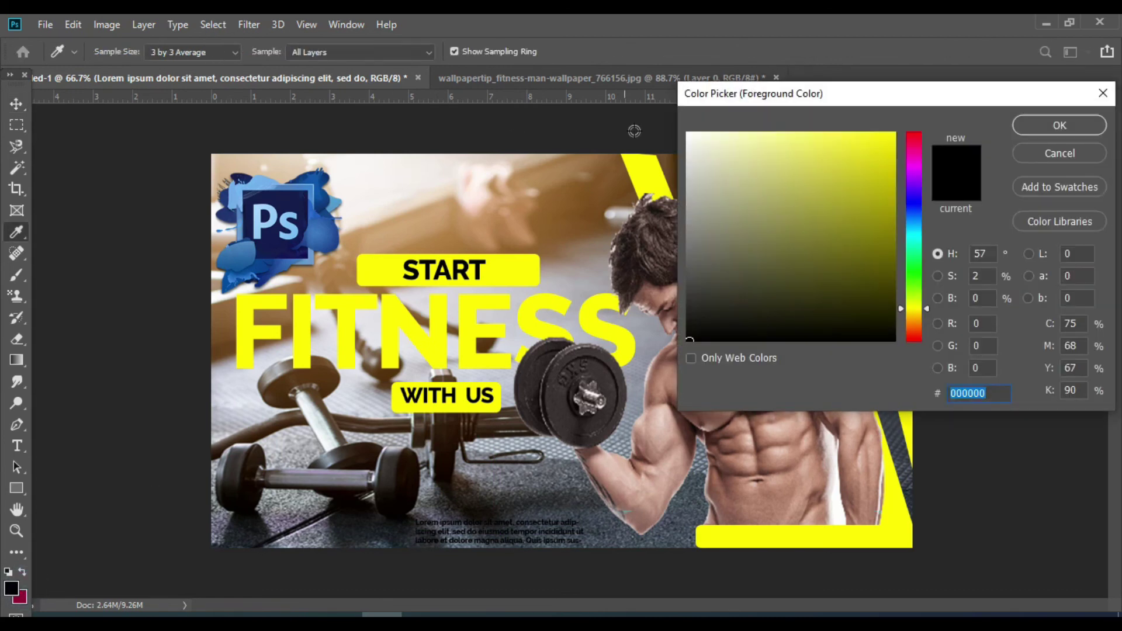
text(ffffff)
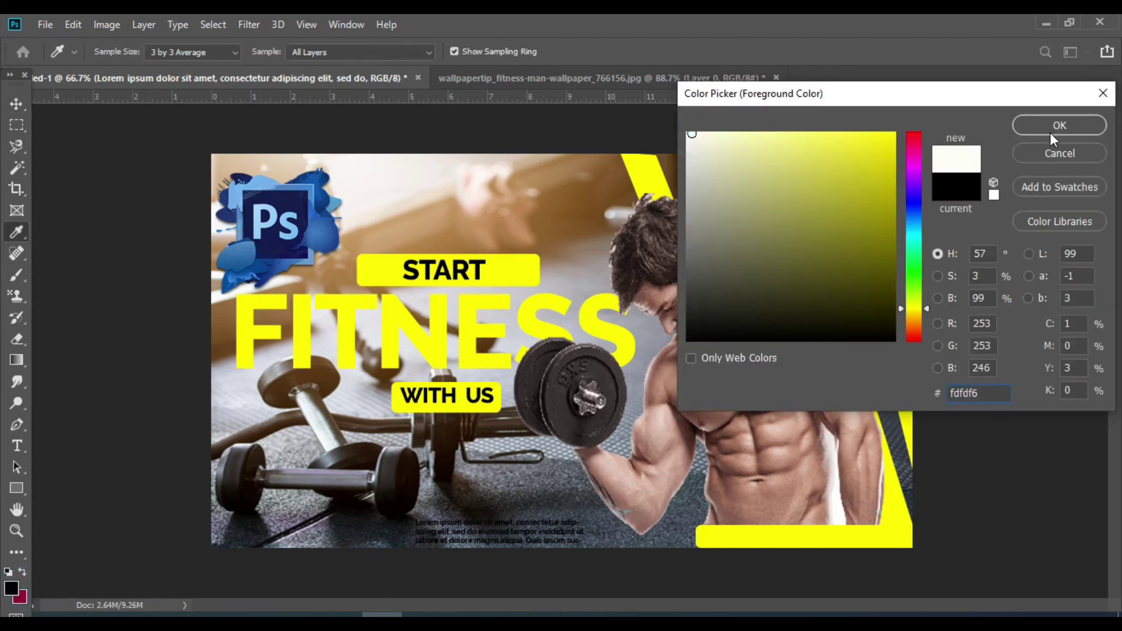
click(1060, 125)
key(alt+BackSpace)
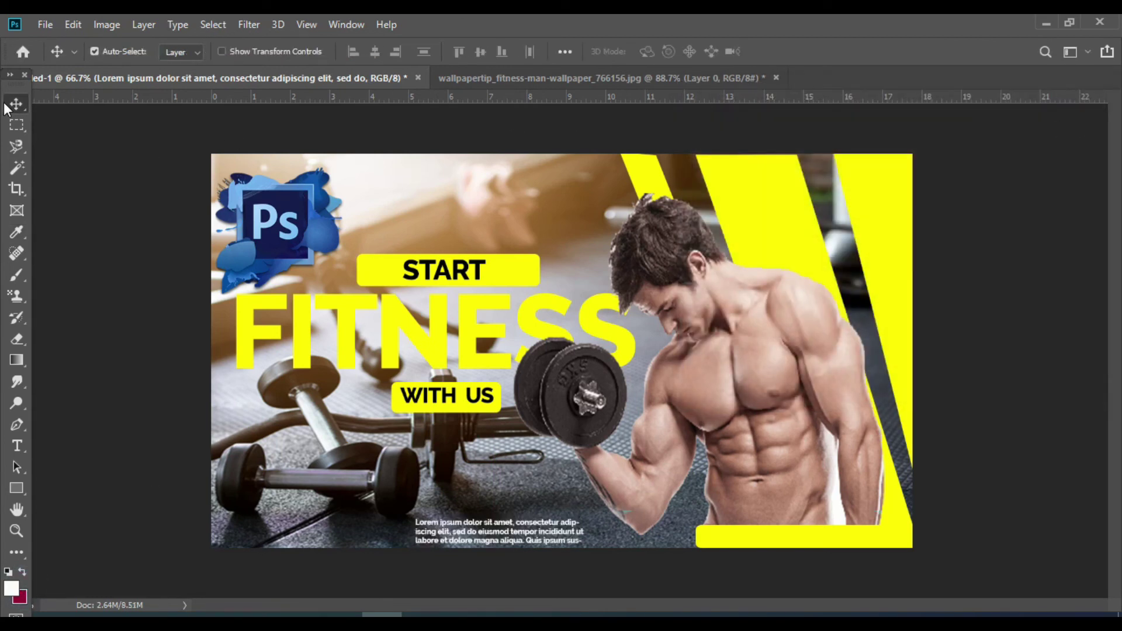
mouse_move(514, 542)
mouse_down()
mouse_move(546, 539)
mouse_move(355, 541)
mouse_up()
click(1034, 436)
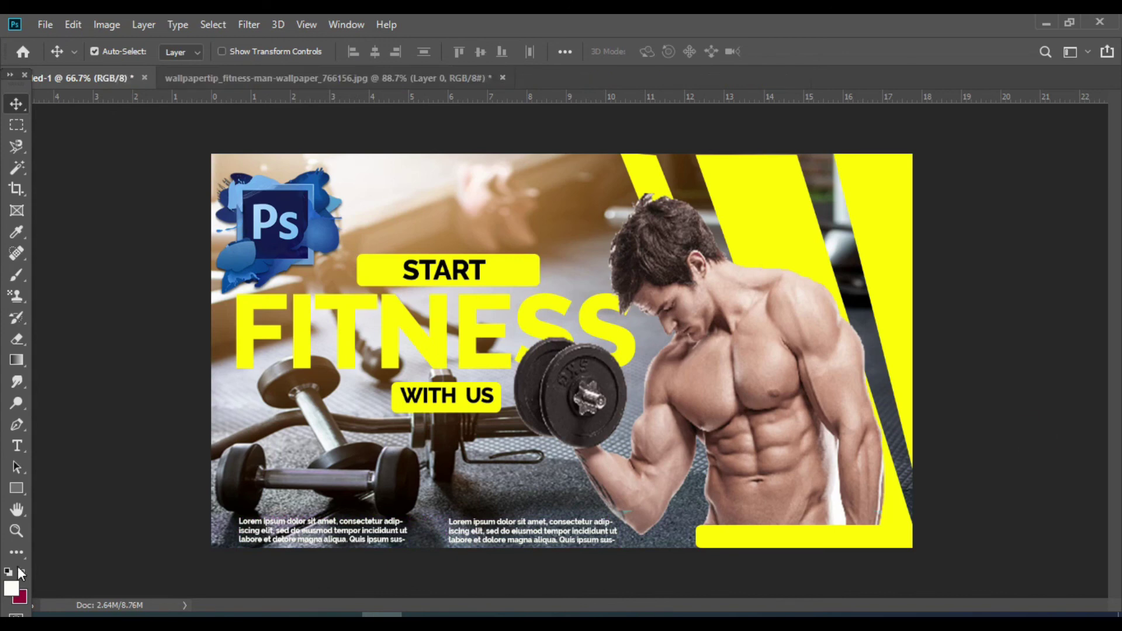
click(340, 27)
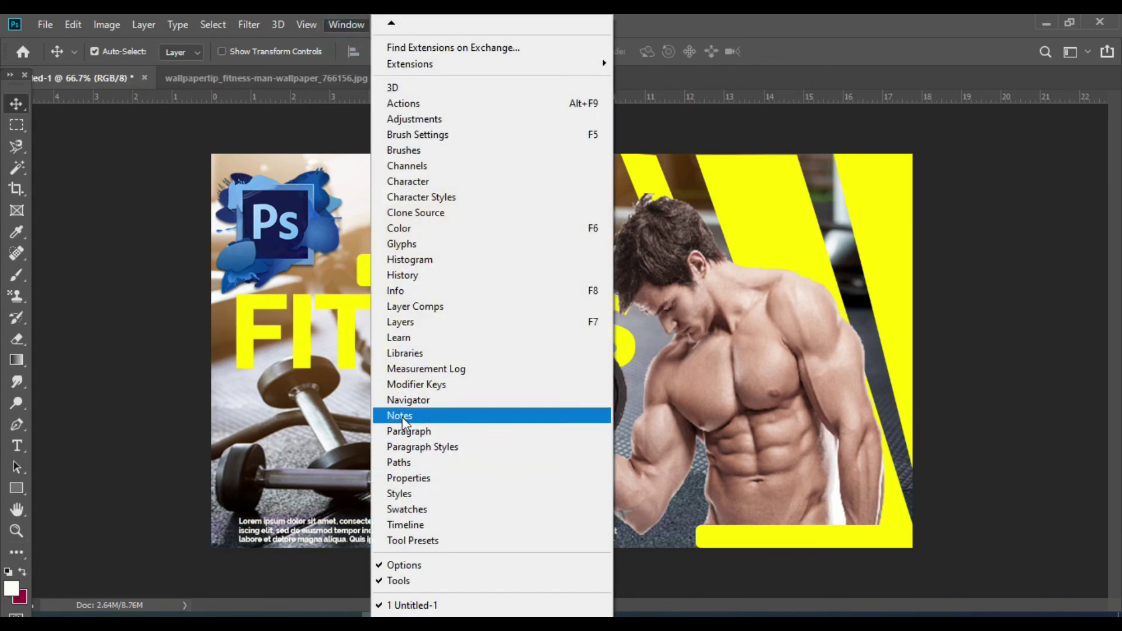
Step: Raise the FITNESS layer above the dumbbell layer; leave the START bar colour unchanged
click(403, 321)
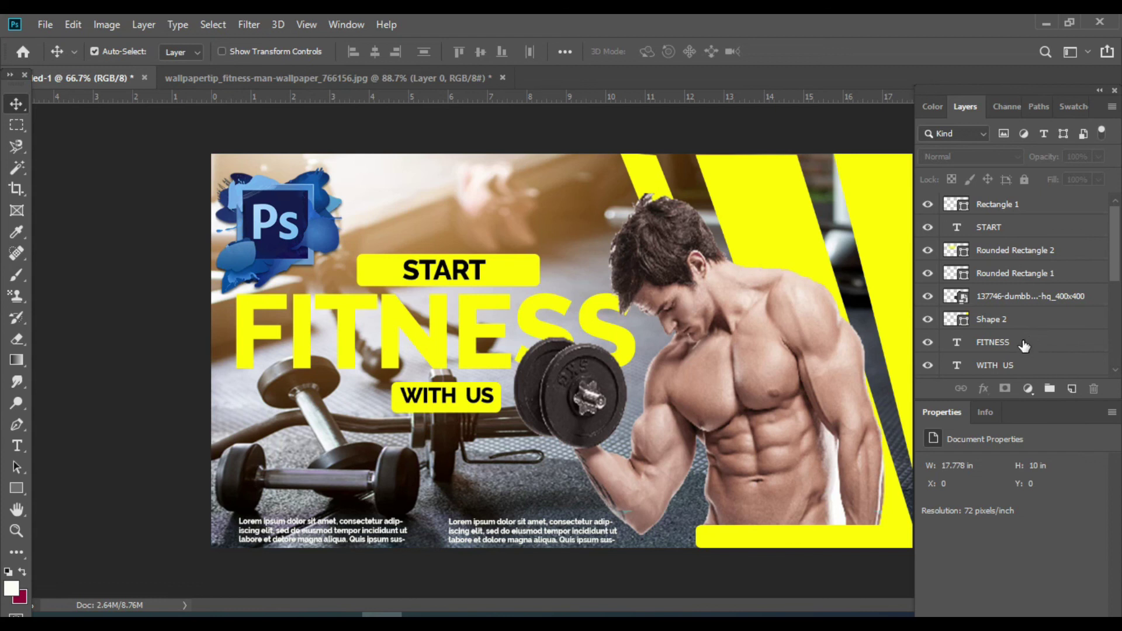
drag(1024, 346, 1010, 284)
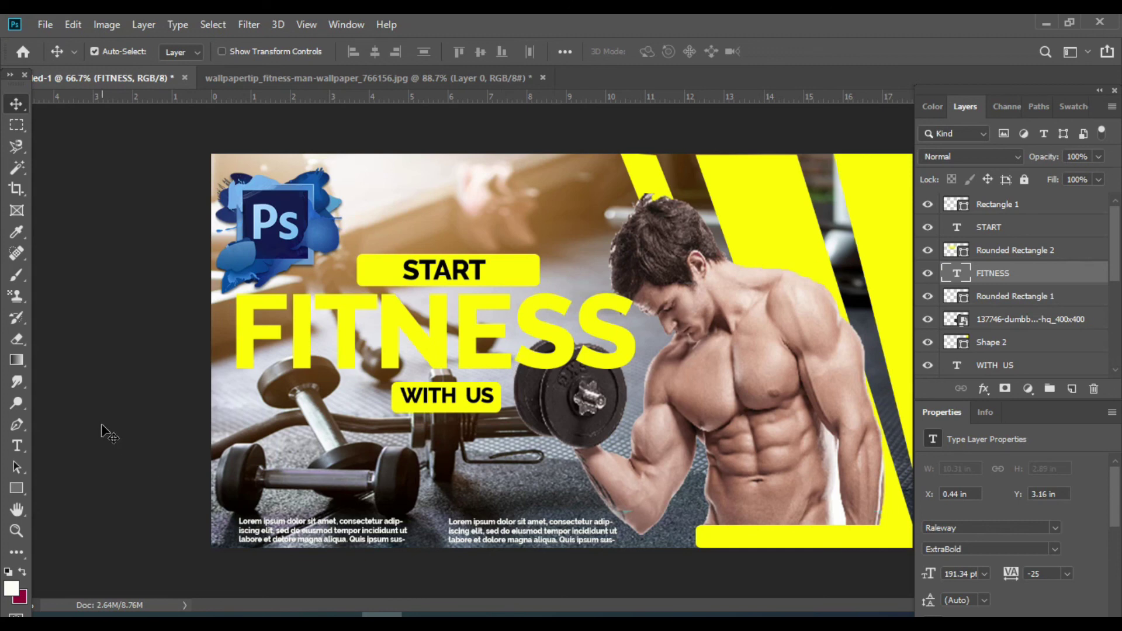
click(377, 258)
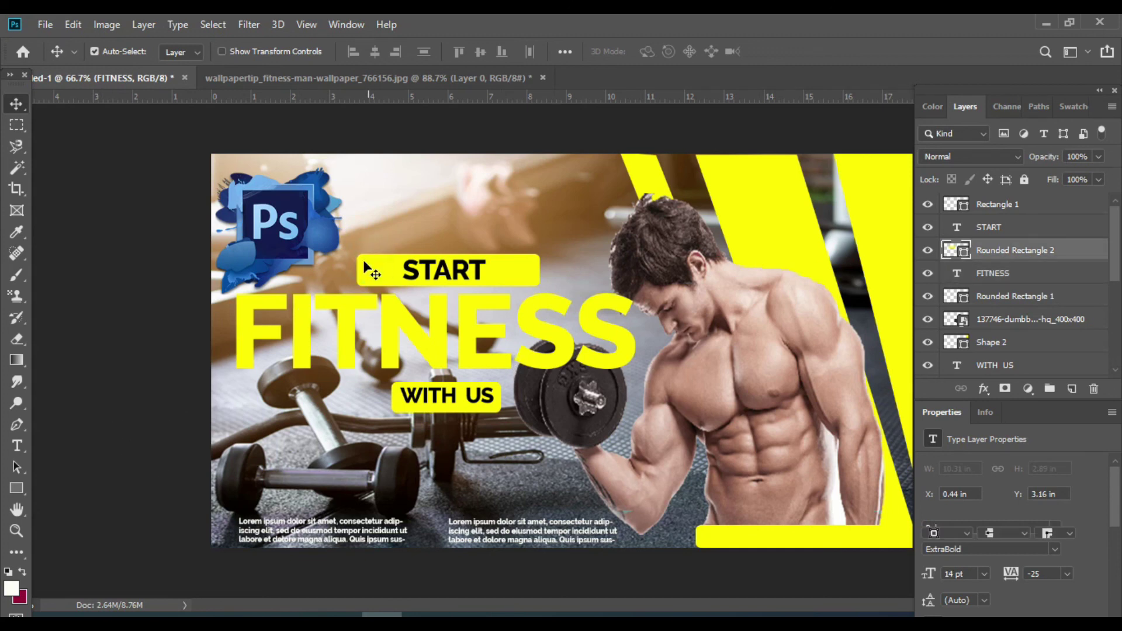
click(11, 589)
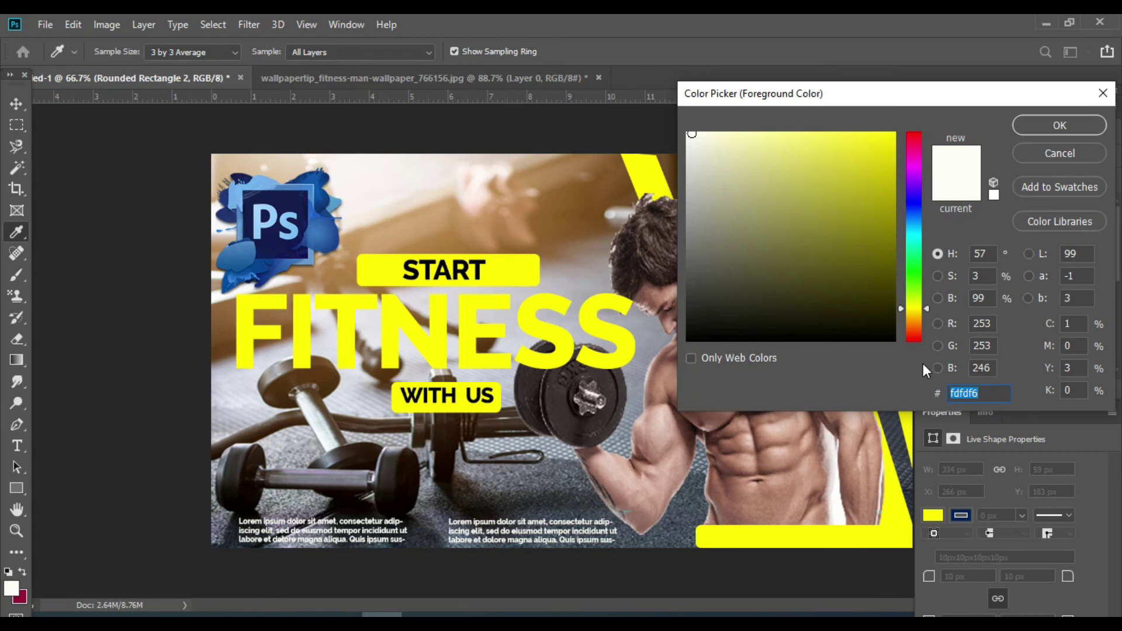
click(1060, 153)
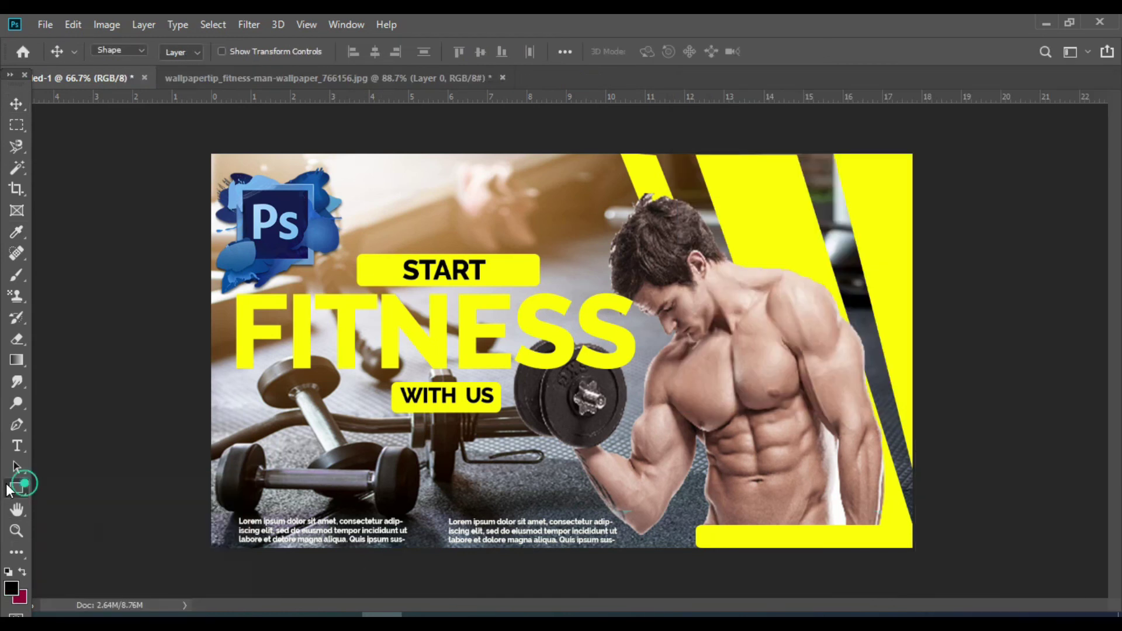
Step: Add a black Lorem ipsum paragraph on the bottom-right yellow bar and nudge it down
click(16, 445)
drag(723, 525, 874, 542)
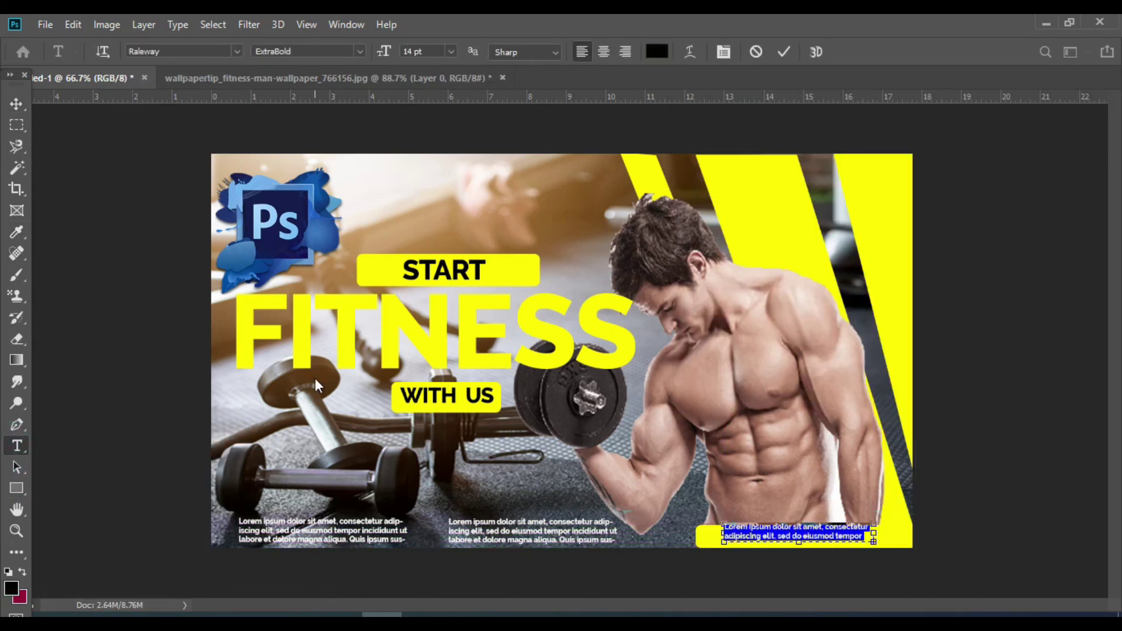
key(Escape)
key(v)
key(Down)
key(Down)
key(Down)
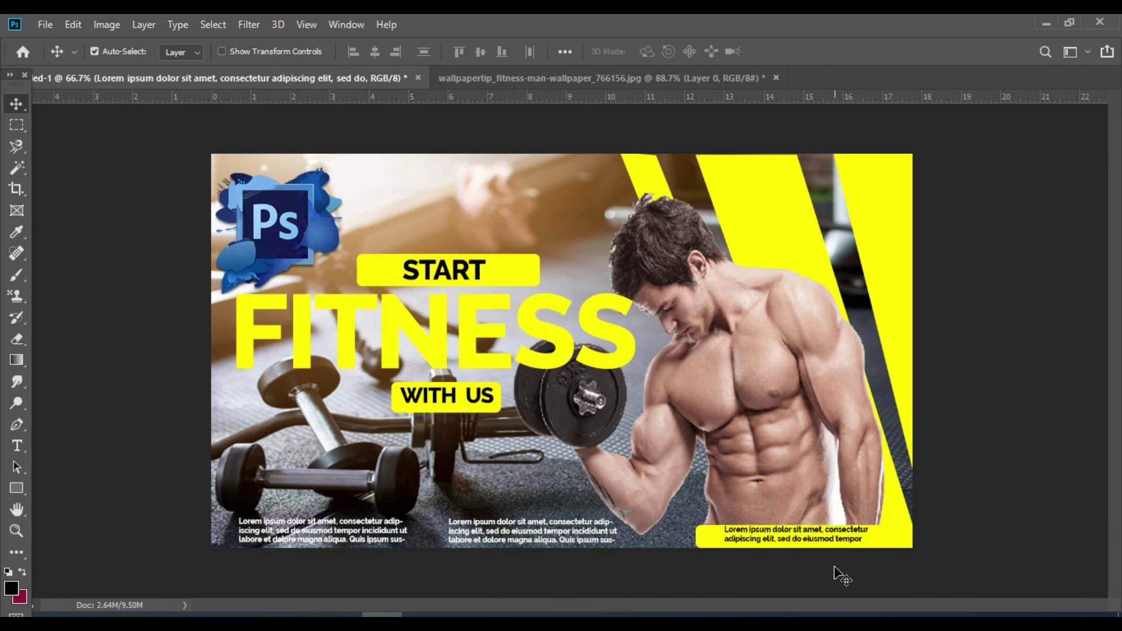
key(Down)
key(Down)
key(Down)
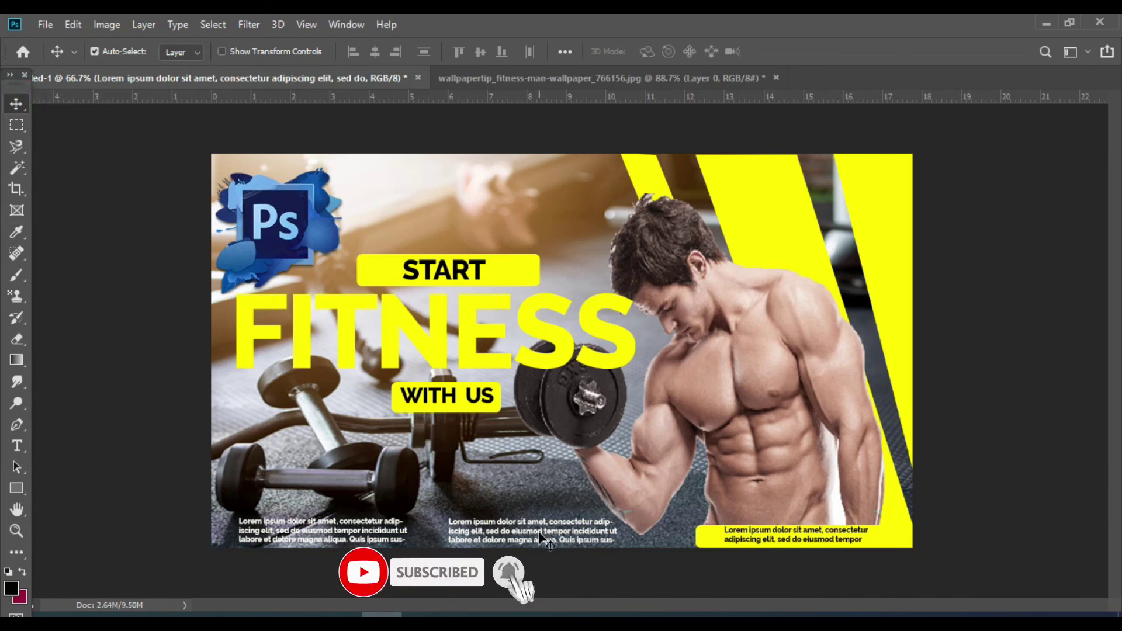
Step: Shift the middle body-text block right, undoing an accidental background photo move
drag(539, 532, 560, 534)
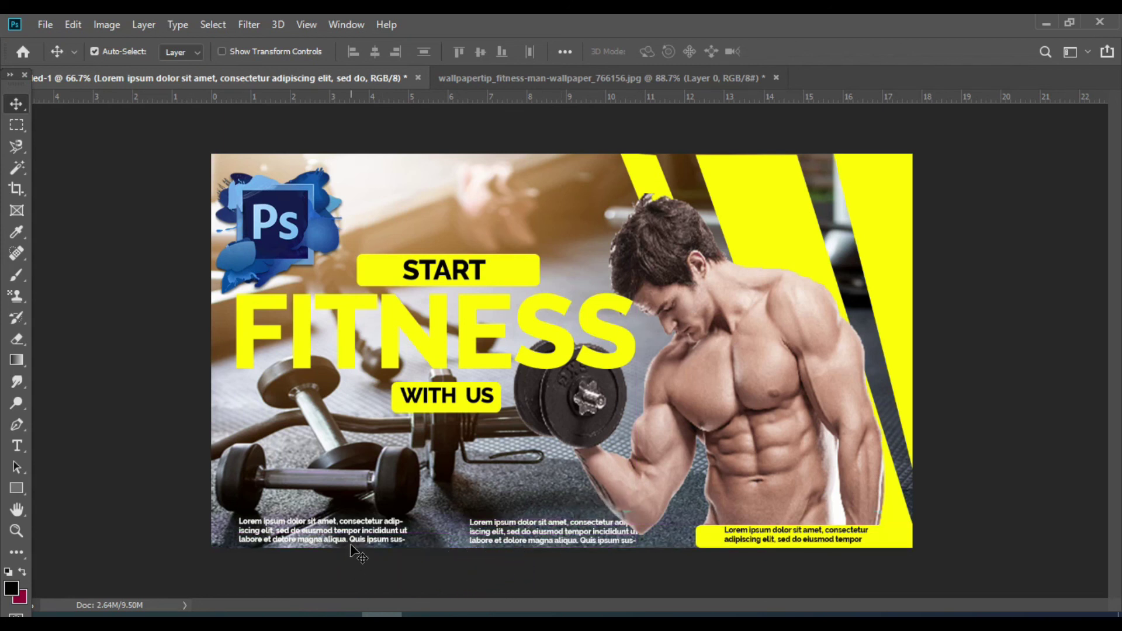
drag(350, 546, 370, 549)
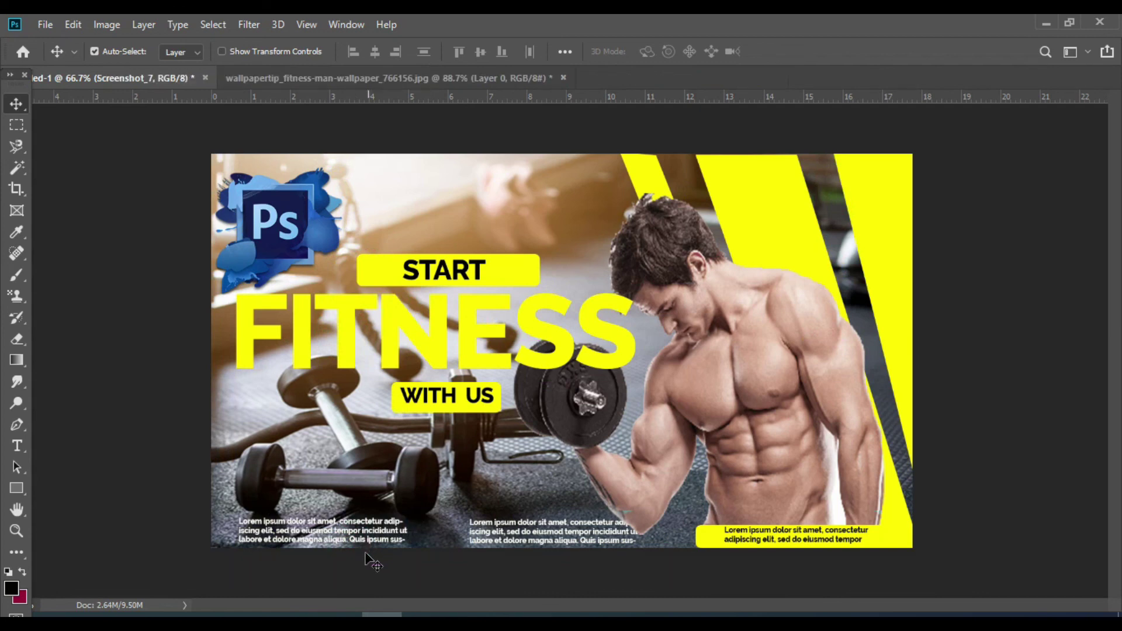
key(ctrl+z)
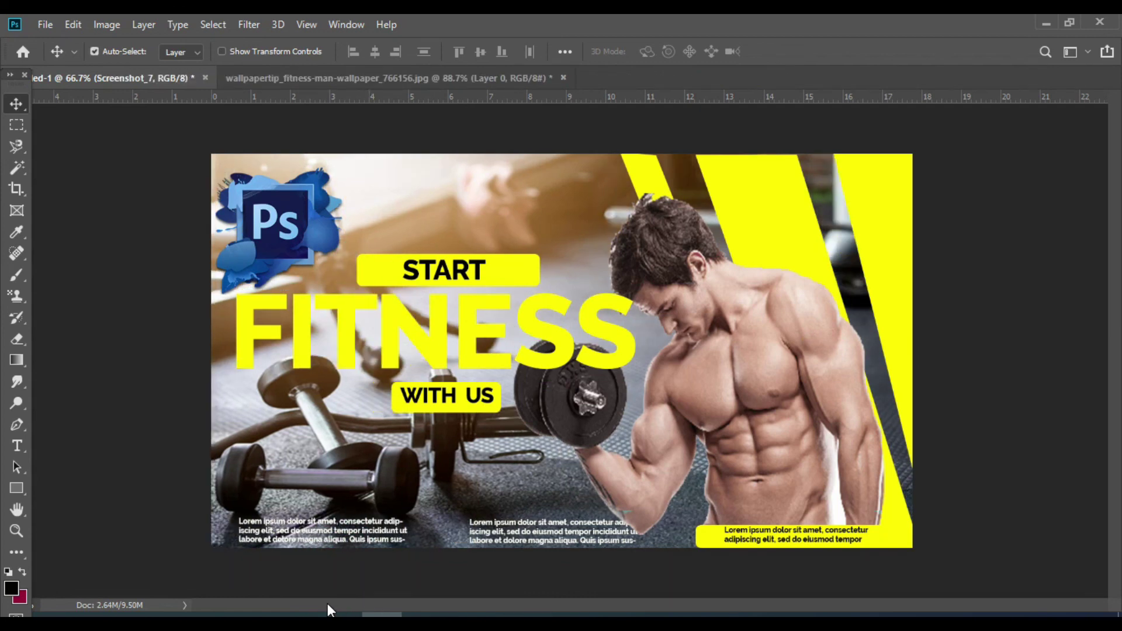
click(327, 603)
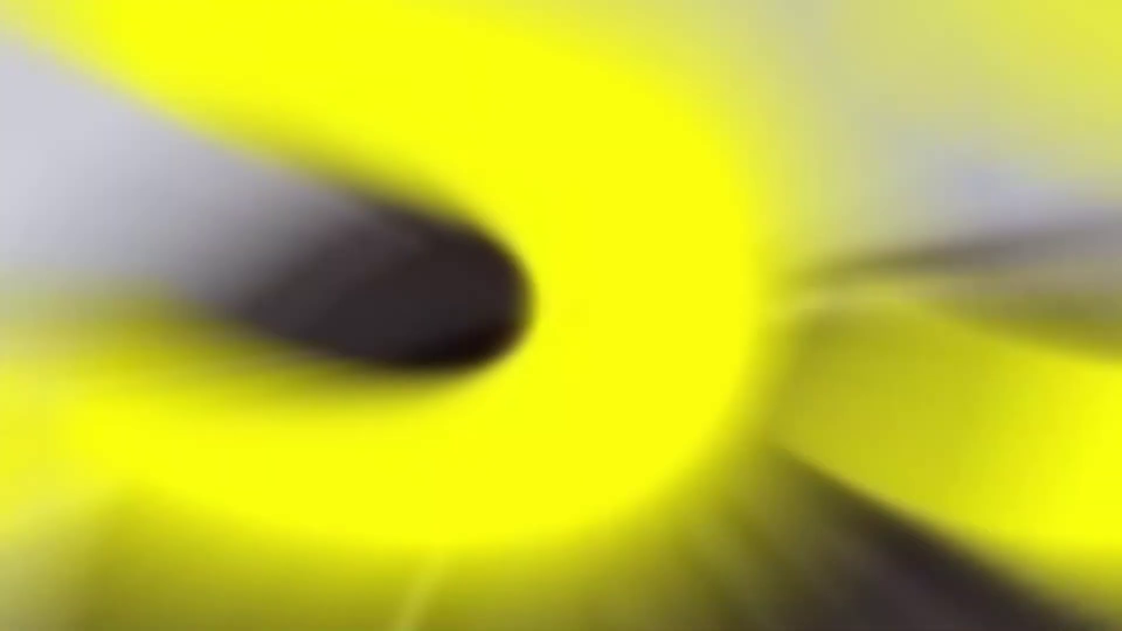